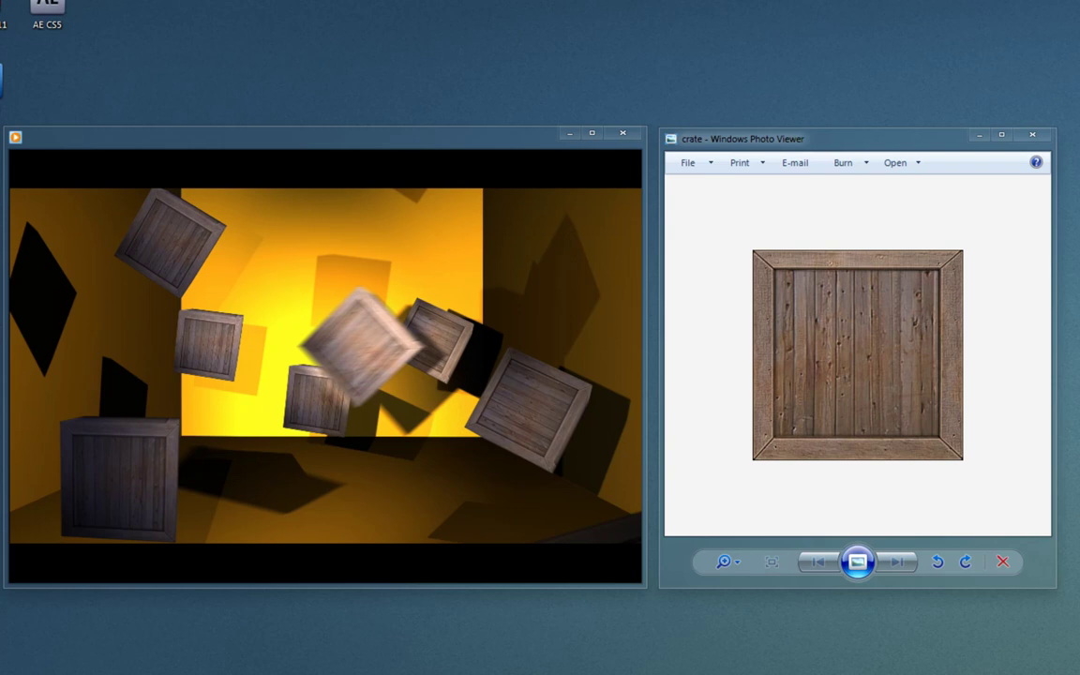
- Watch the BoxShape crate animation in Media Player, then close the player and the crate image
{"action": "mouse_move", "coordinate": [514, 227]}
{"action": "mouse_move", "coordinate": [206, 518]}
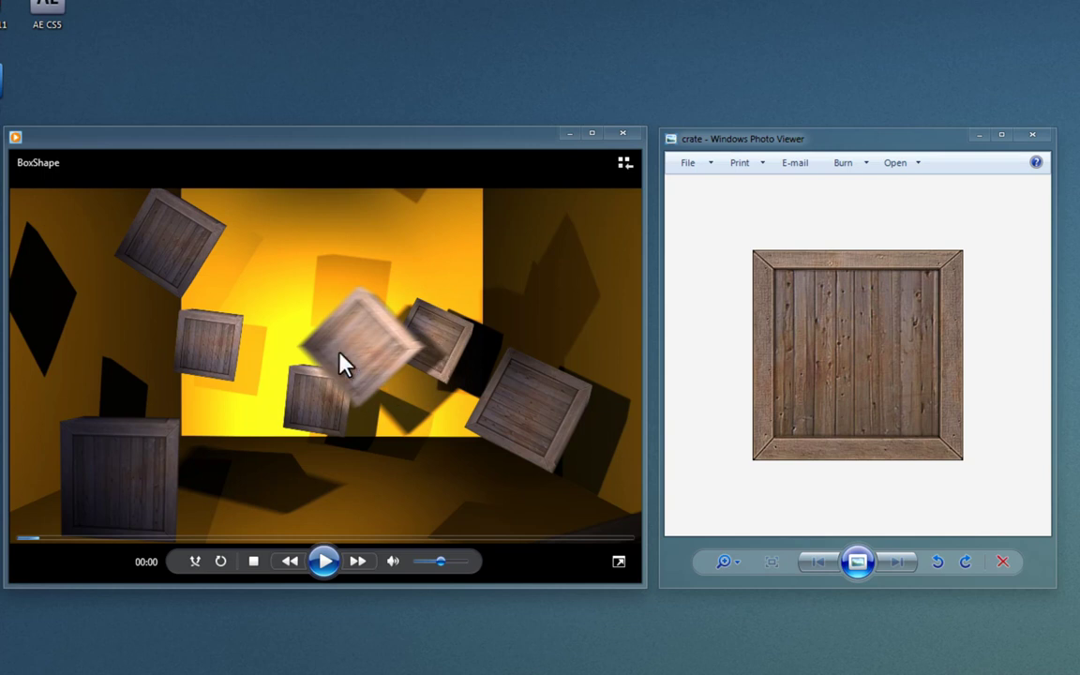
{"action": "left_click", "coordinate": [316, 570]}
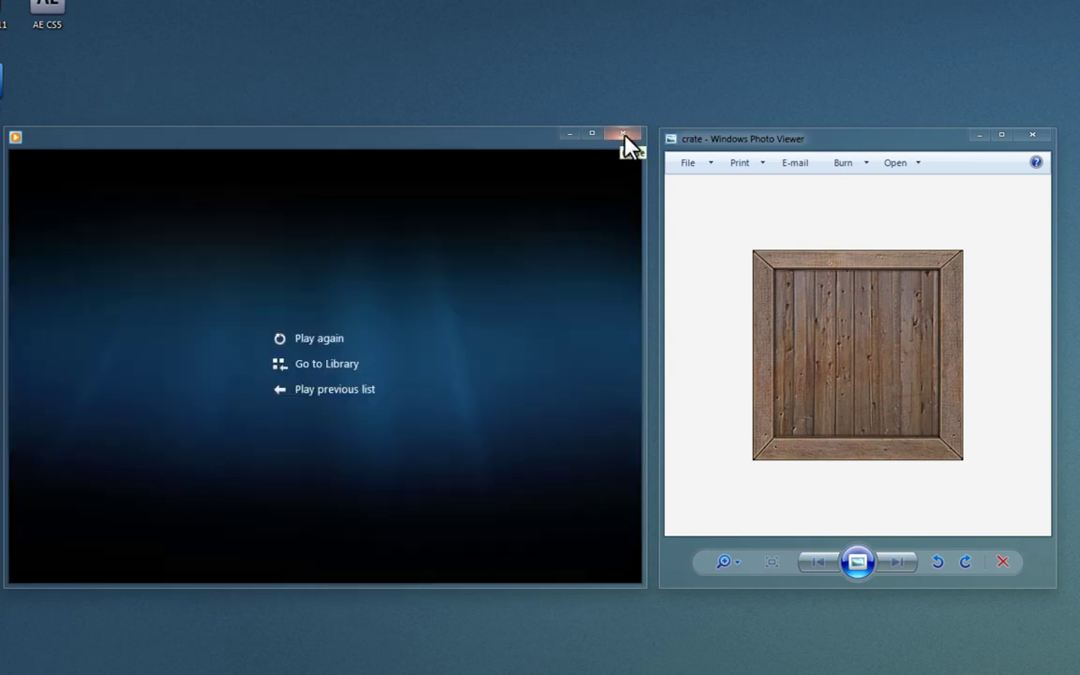
{"action": "left_click", "coordinate": [625, 138]}
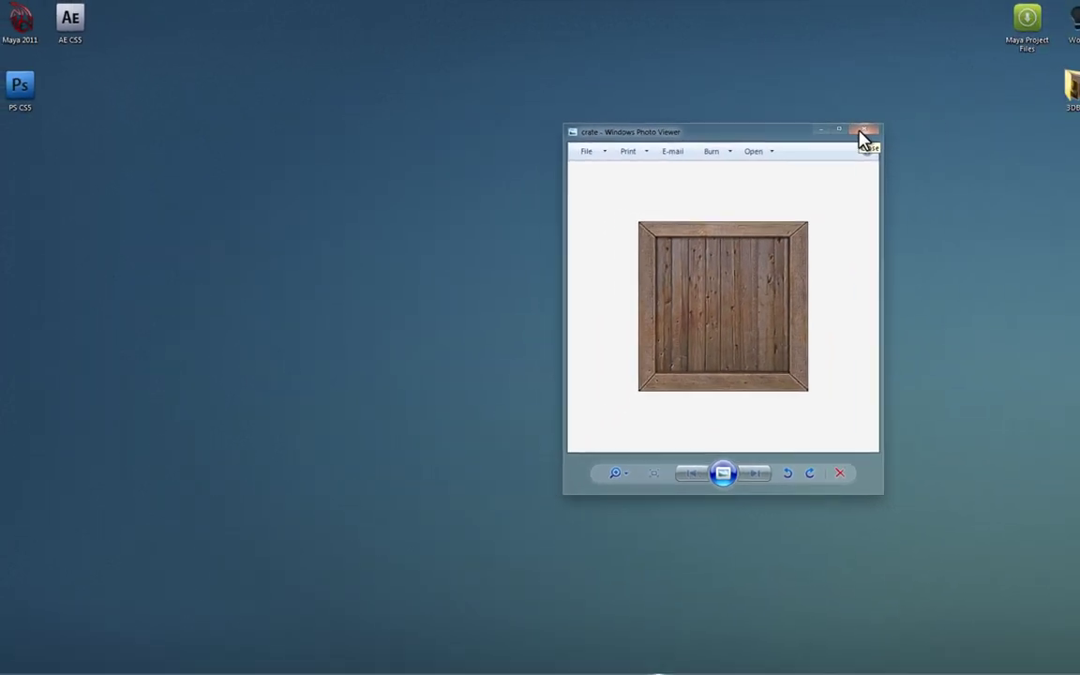
{"action": "left_click", "coordinate": [844, 131]}
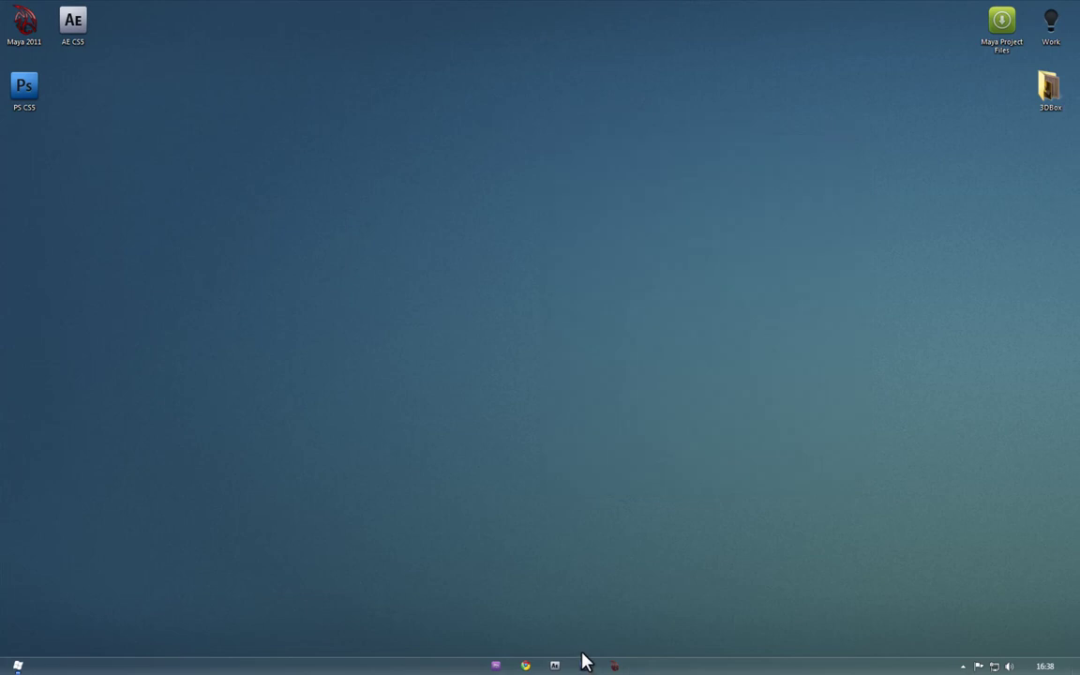
- Launch Maya 2011 to an empty scene and review the loaded plug-ins in the Plug-in Manager
{"action": "left_click", "coordinate": [615, 666]}
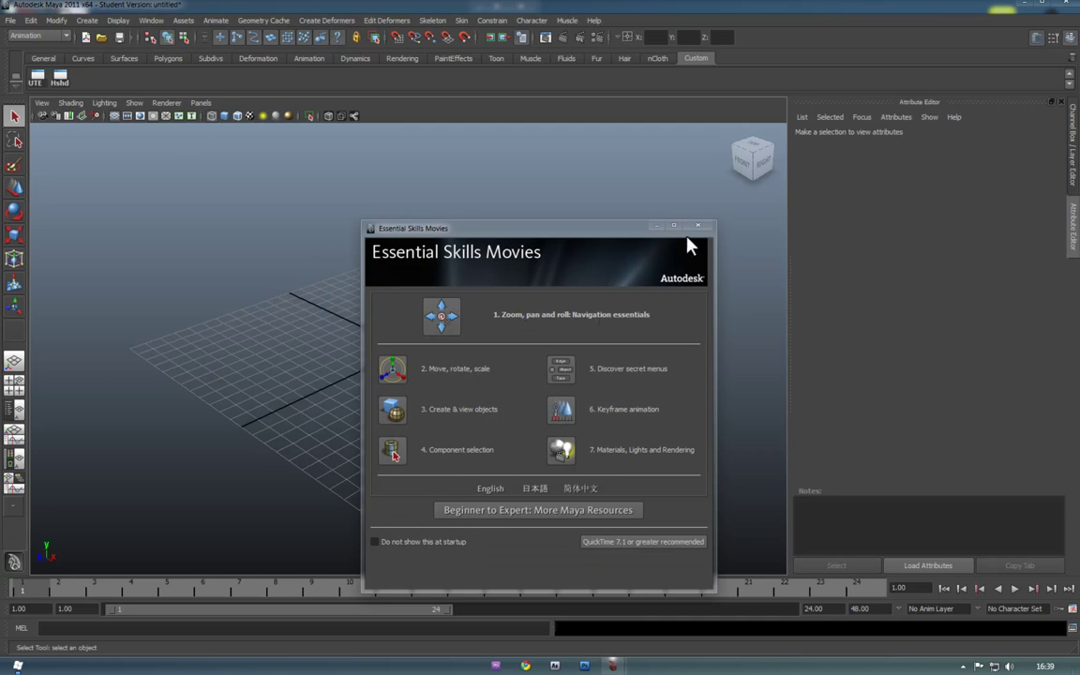
{"action": "left_click", "coordinate": [699, 227]}
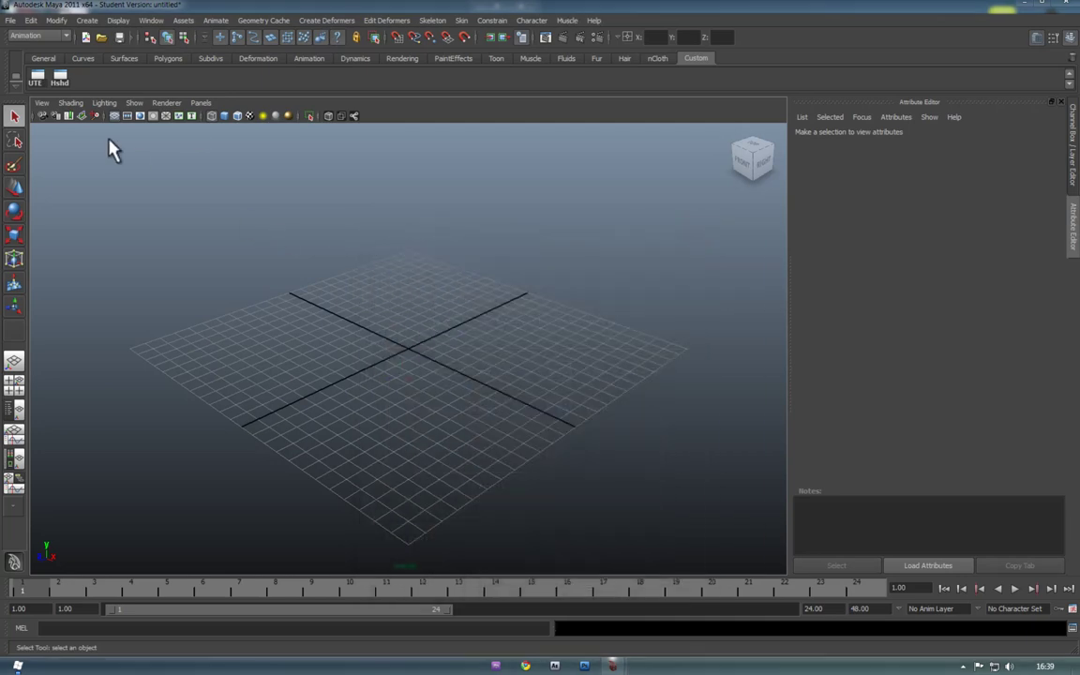
{"action": "left_click", "coordinate": [152, 21]}
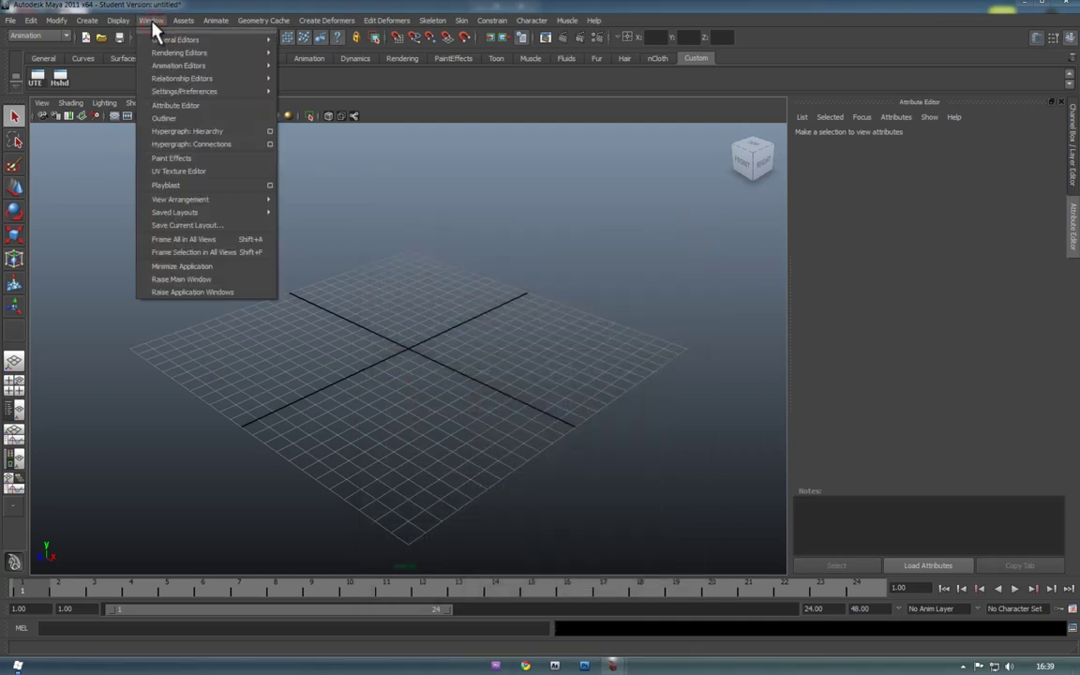
{"action": "mouse_move", "coordinate": [176, 92]}
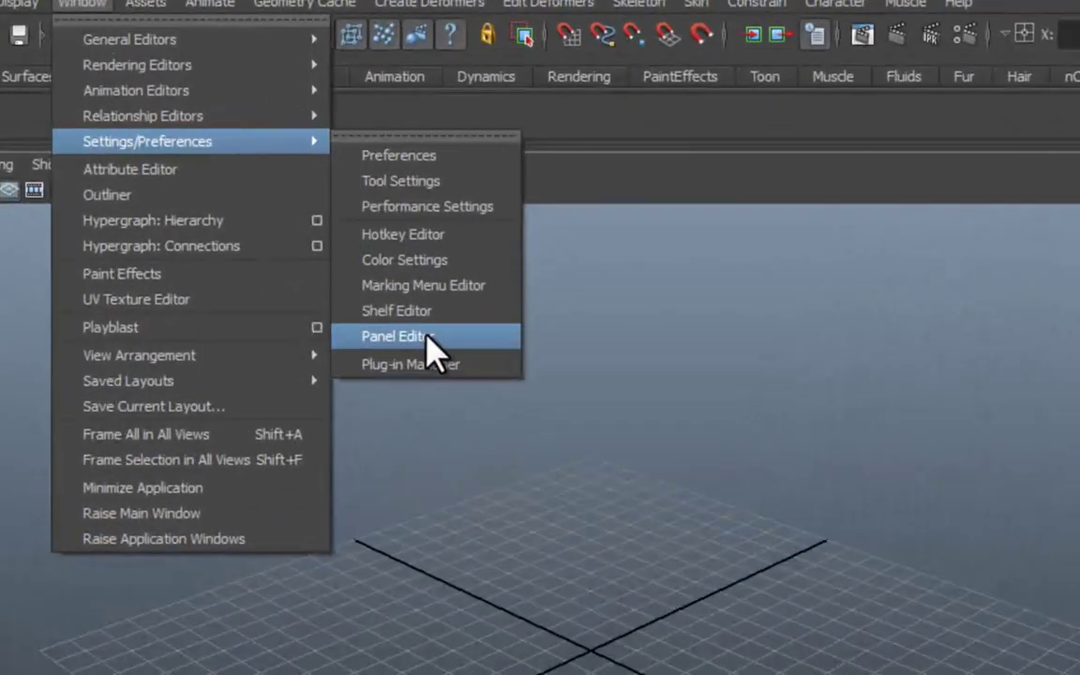
{"action": "left_click", "coordinate": [385, 321]}
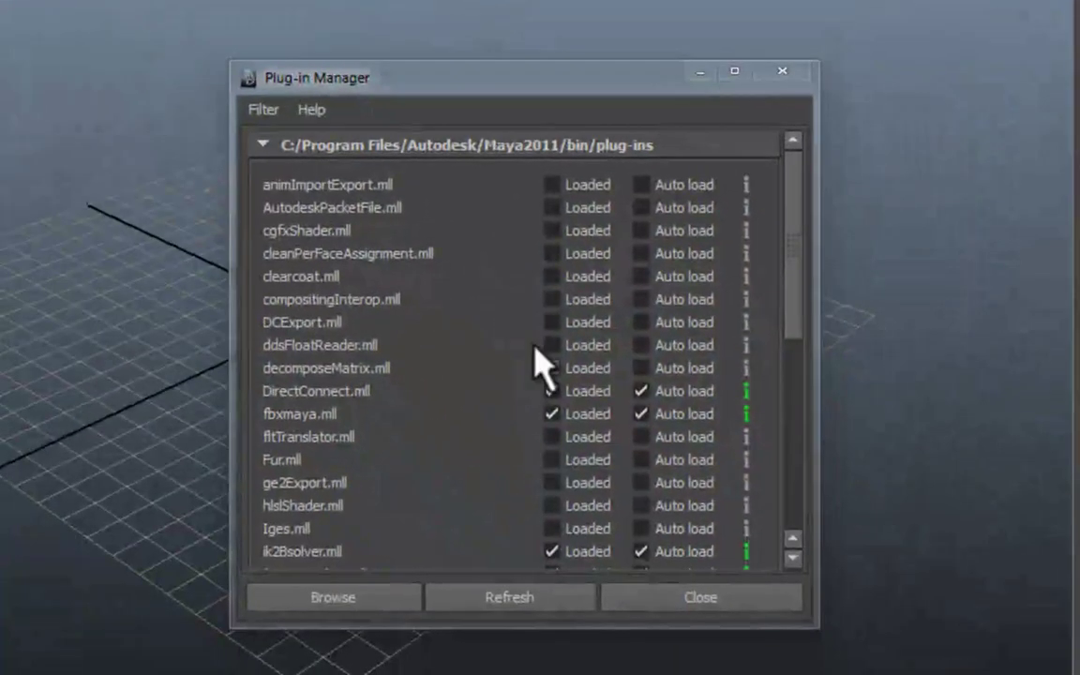
{"action": "scroll", "coordinate": [542, 366], "scroll_direction": "down", "scroll_amount": 5}
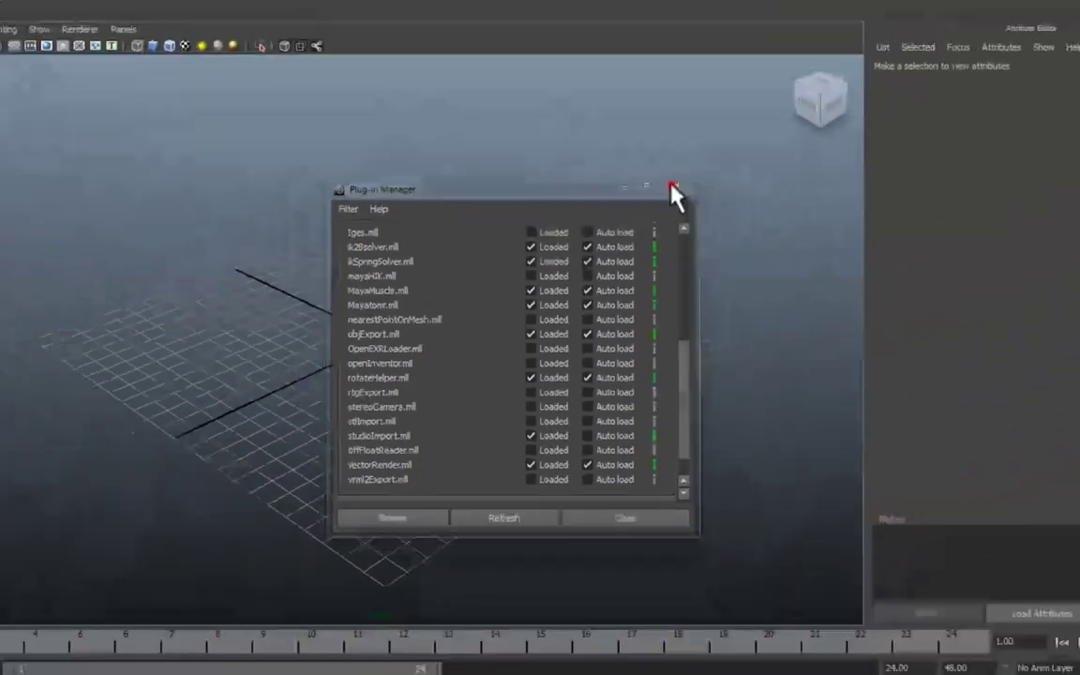
{"action": "left_click", "coordinate": [673, 191]}
- Set up a new Maya project named 3DBoxAE with default folder locations
{"action": "left_click", "coordinate": [9, 20]}
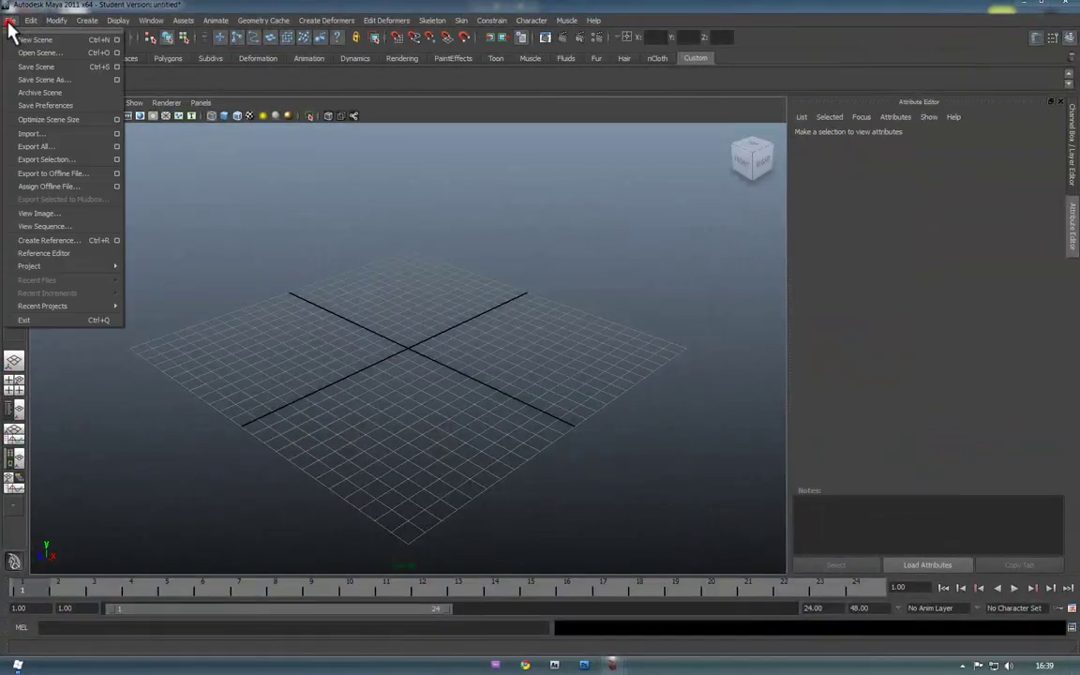
{"action": "mouse_move", "coordinate": [56, 265]}
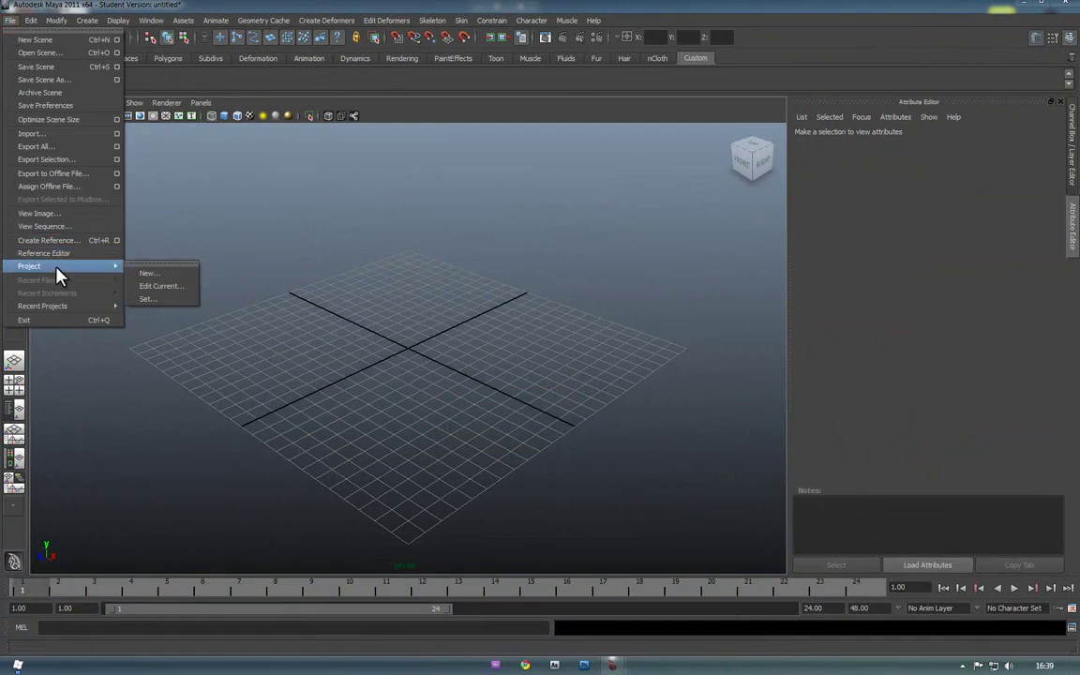
{"action": "left_click", "coordinate": [174, 277]}
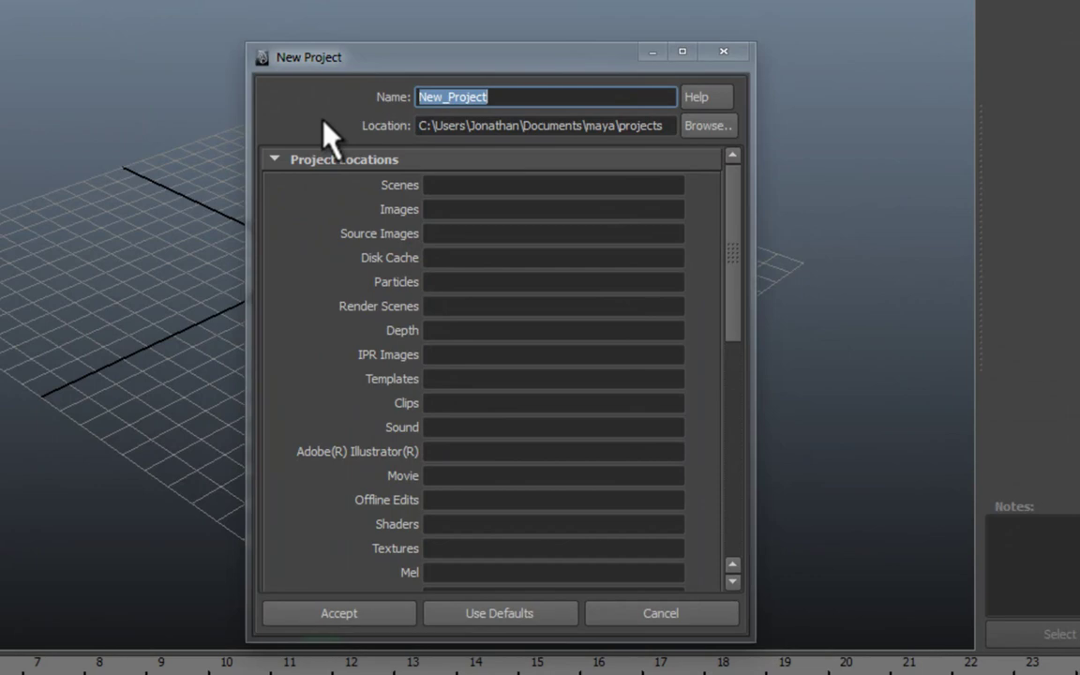
{"action": "type", "text": "3DBox"}
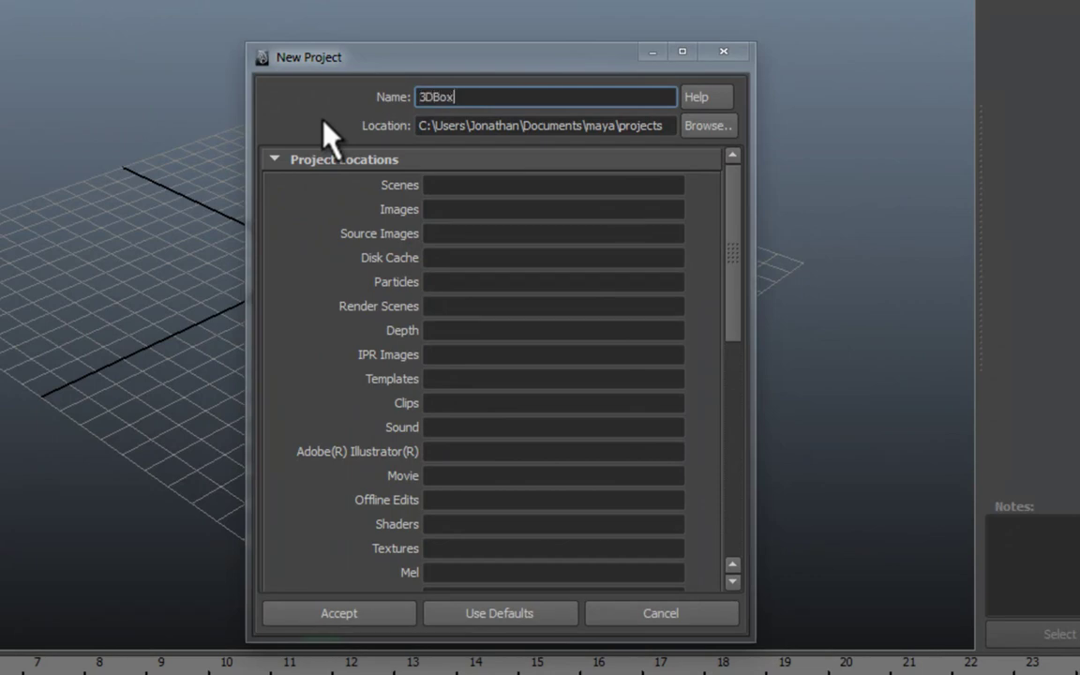
{"action": "type", "text": "AE"}
{"action": "left_click", "coordinate": [485, 614]}
{"action": "scroll", "coordinate": [595, 410], "scroll_direction": "down", "scroll_amount": 8}
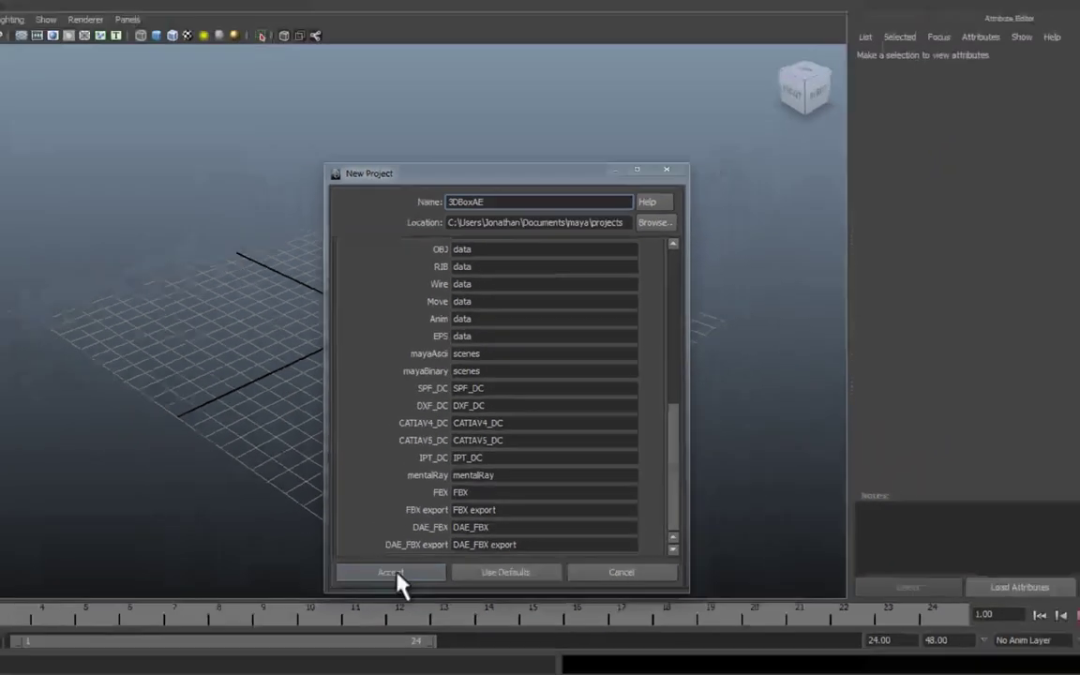
- Accept the 3DBoxAE project and turn off Interactive Creation for polygon primitives
{"action": "left_click", "coordinate": [367, 619]}
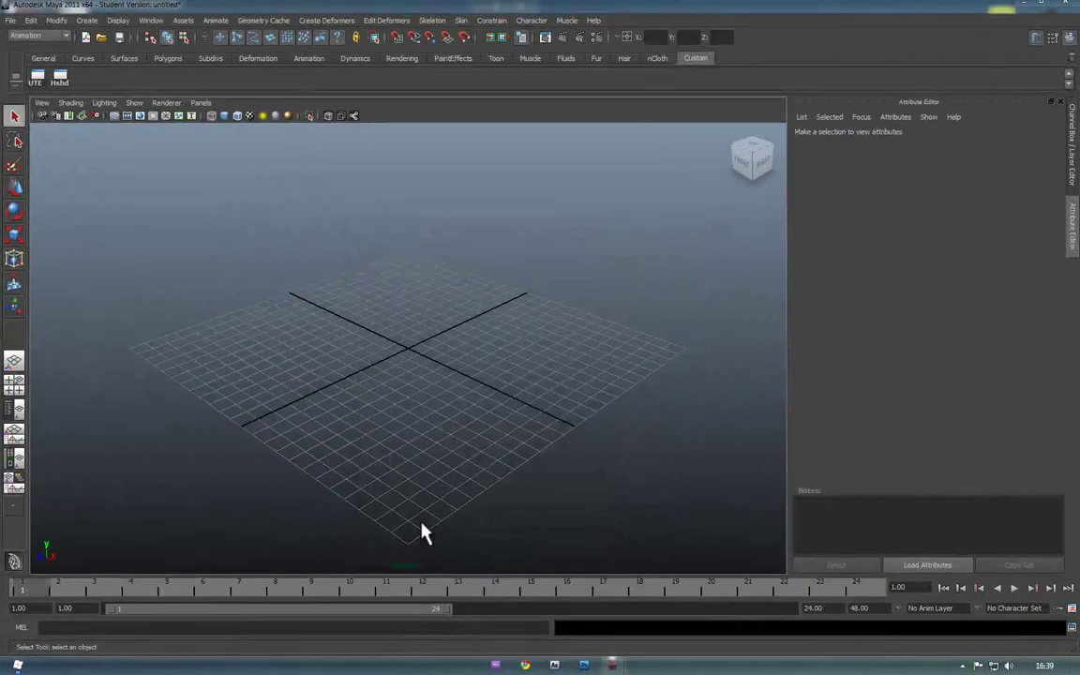
{"action": "left_click", "coordinate": [90, 20]}
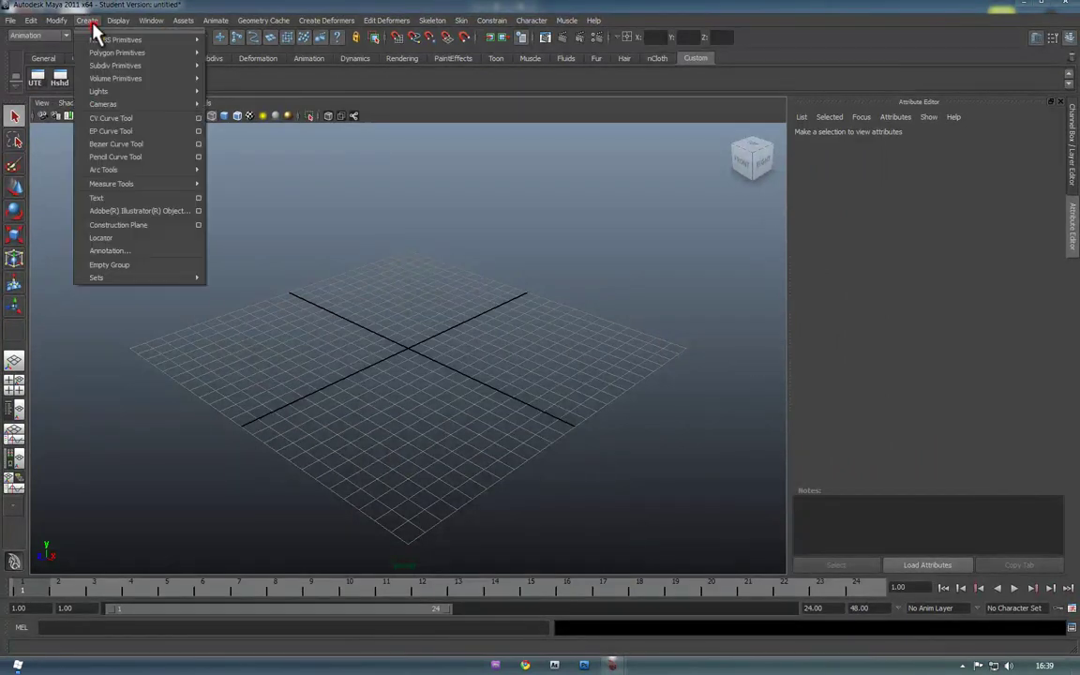
{"action": "mouse_move", "coordinate": [97, 48]}
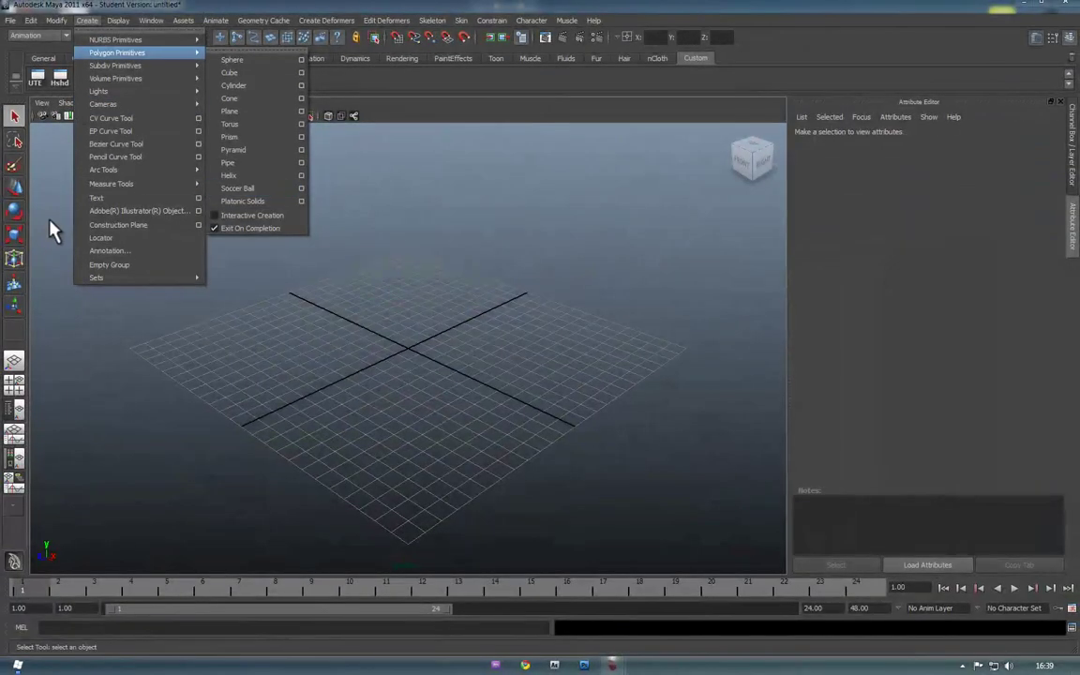
{"action": "left_click", "coordinate": [51, 224]}
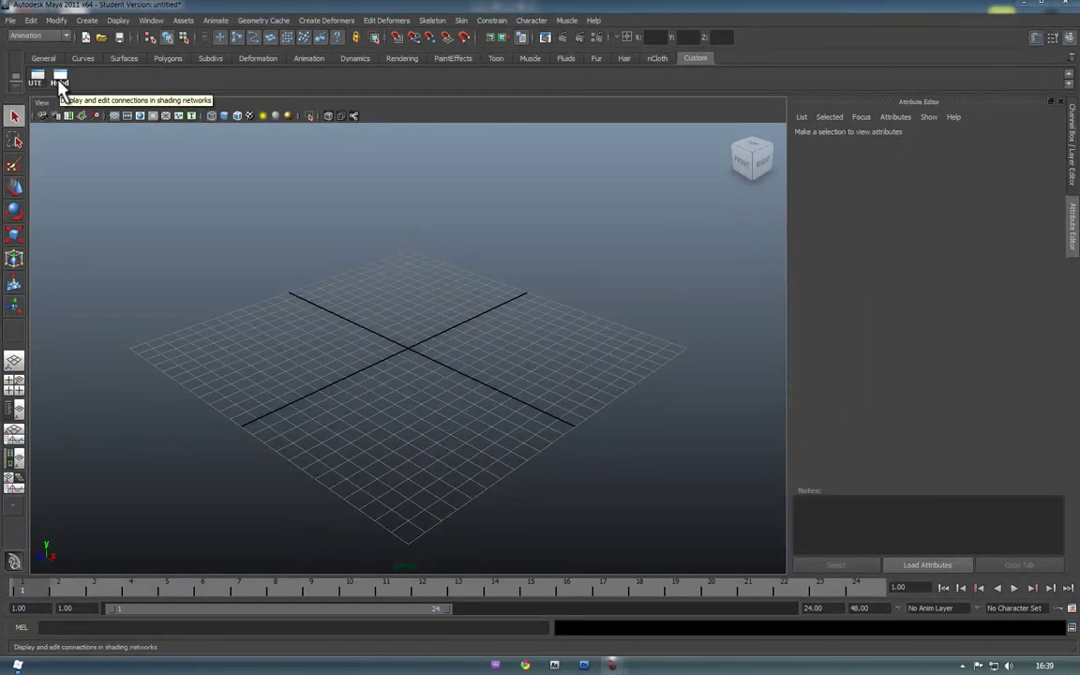
{"action": "left_click", "coordinate": [150, 21]}
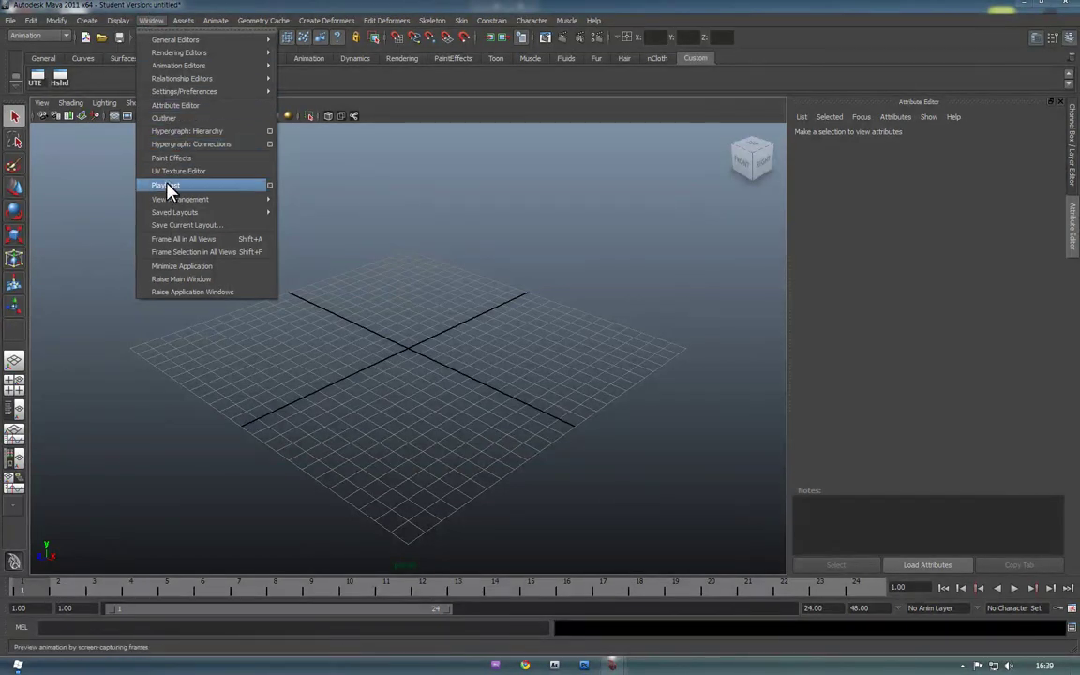
{"action": "mouse_move", "coordinate": [207, 52]}
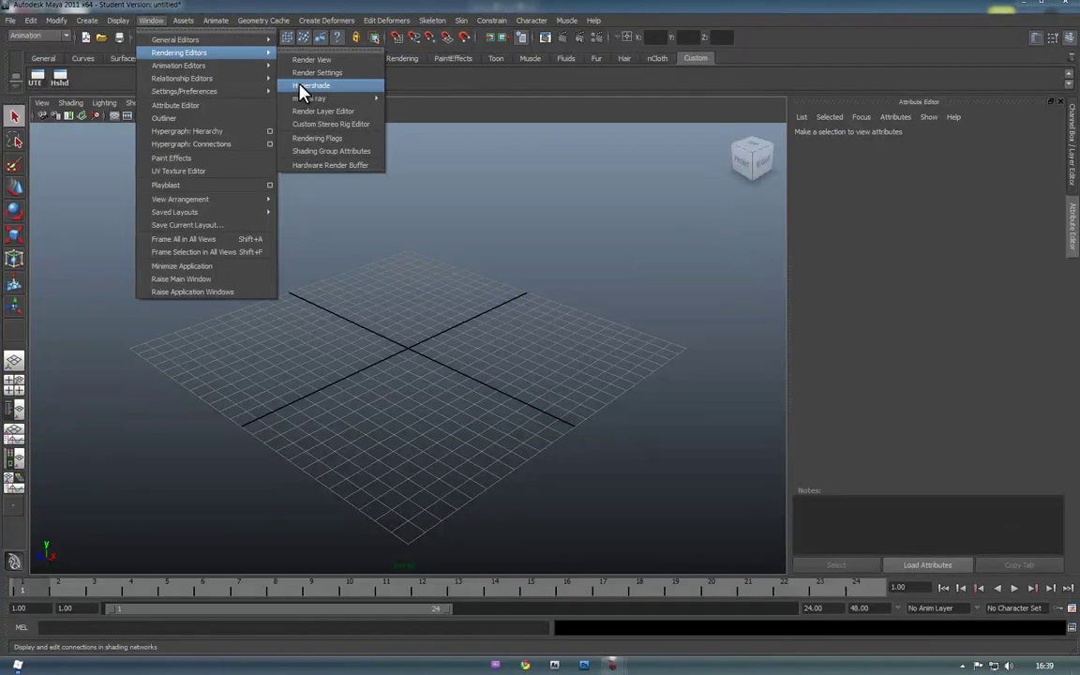
- Add a polygon cube from the Polygons shelf and move it up onto the grid
{"action": "left_click", "coordinate": [600, 300]}
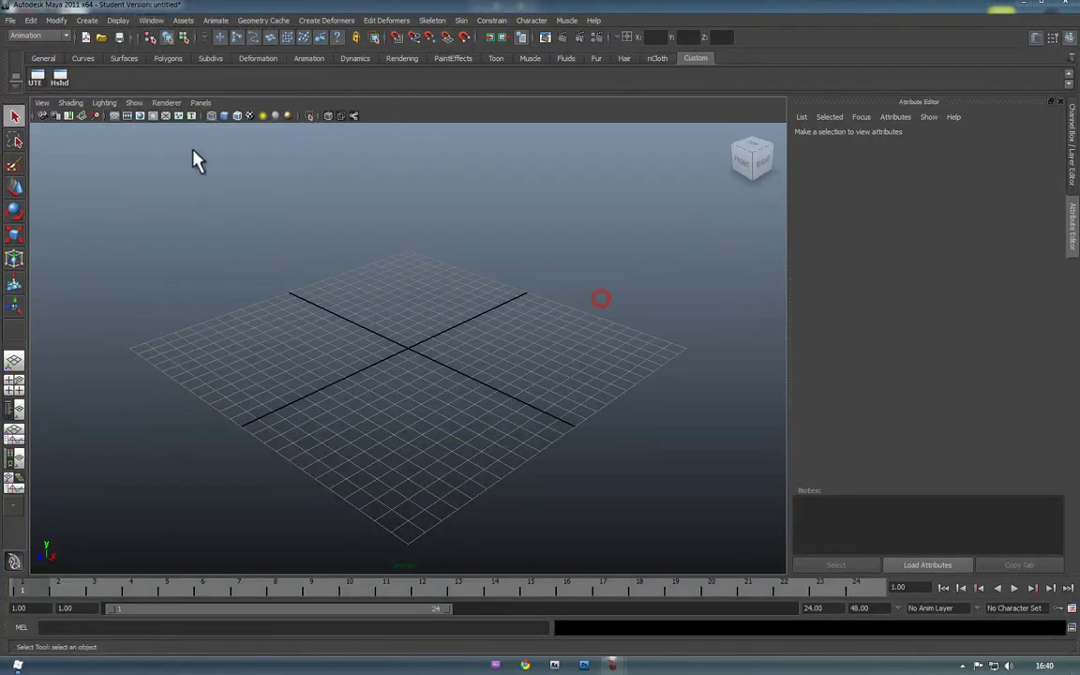
{"action": "left_click", "coordinate": [166, 59]}
{"action": "left_click", "coordinate": [61, 79]}
{"action": "key", "text": "w"}
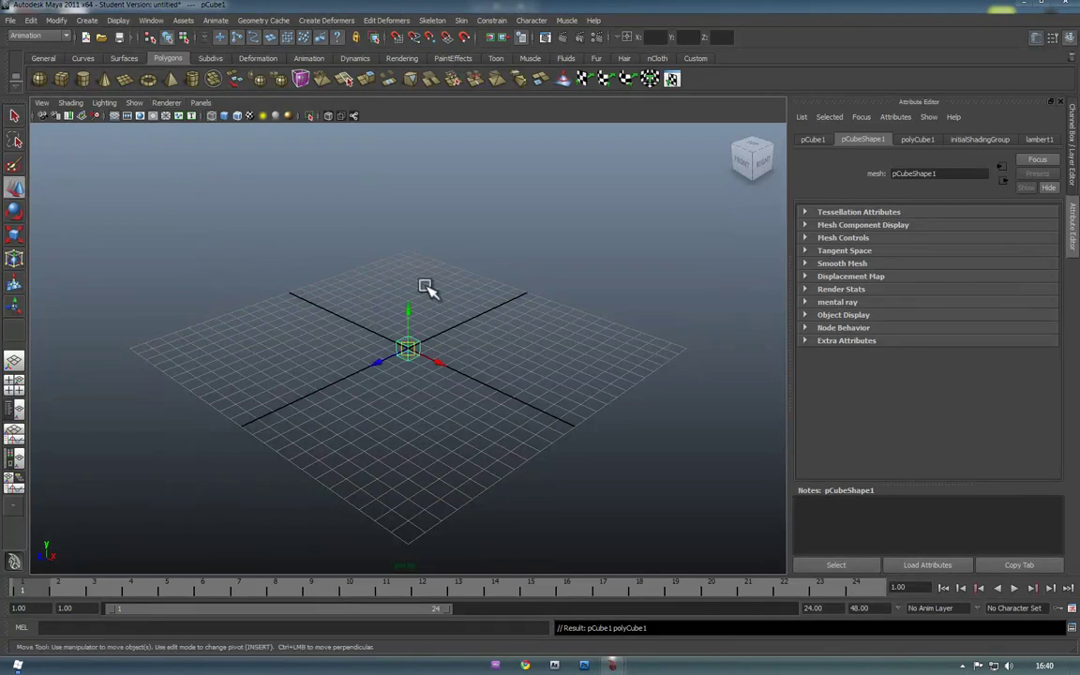
{"action": "left_click_drag", "start_coordinate": [410, 309], "coordinate": [400, 263]}
- Scale the cube up uniformly, display it smooth-shaded, and reselect it
{"action": "key", "text": "r"}
{"action": "left_click_drag", "start_coordinate": [407, 305], "coordinate": [463, 301]}
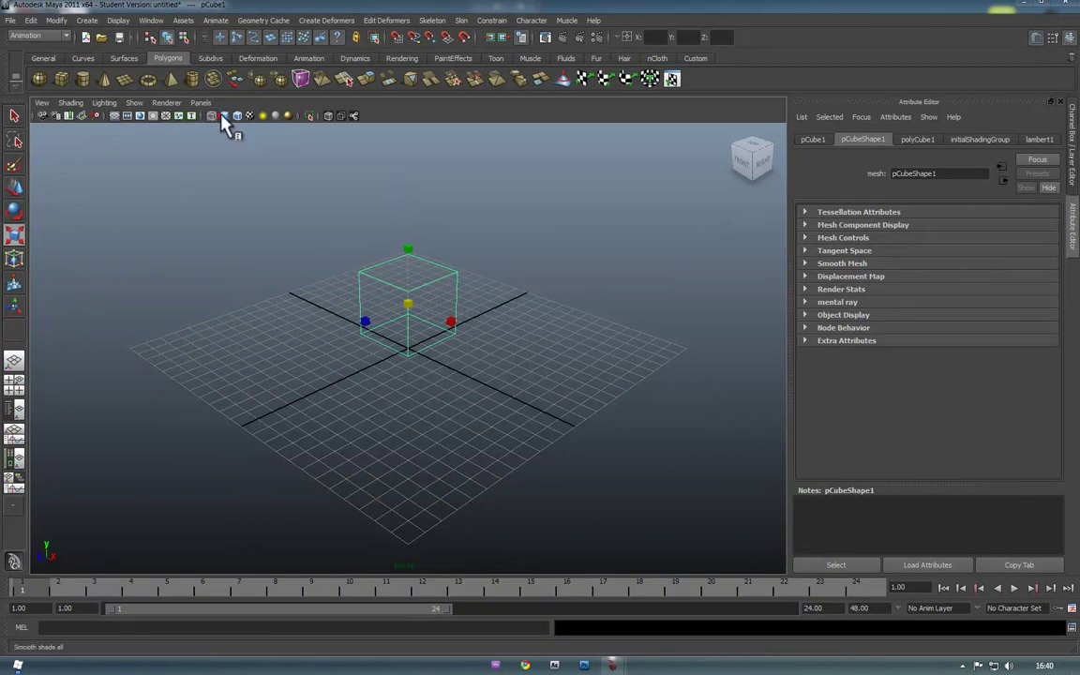
{"action": "left_click", "coordinate": [225, 117]}
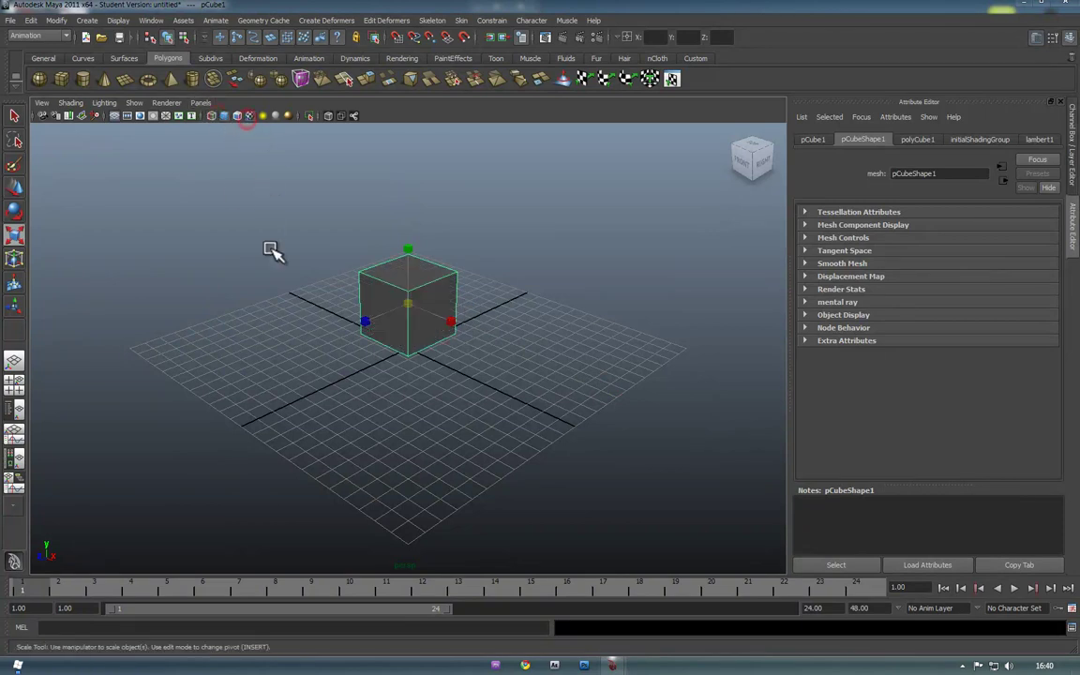
{"action": "left_click", "coordinate": [296, 379]}
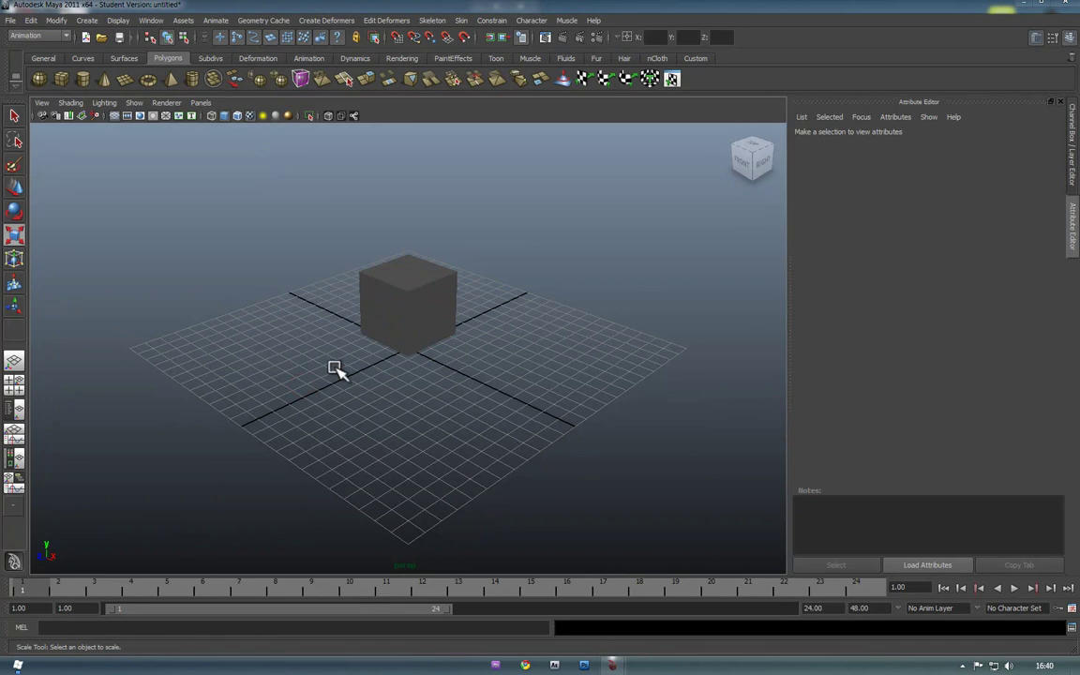
{"action": "left_click", "coordinate": [396, 334]}
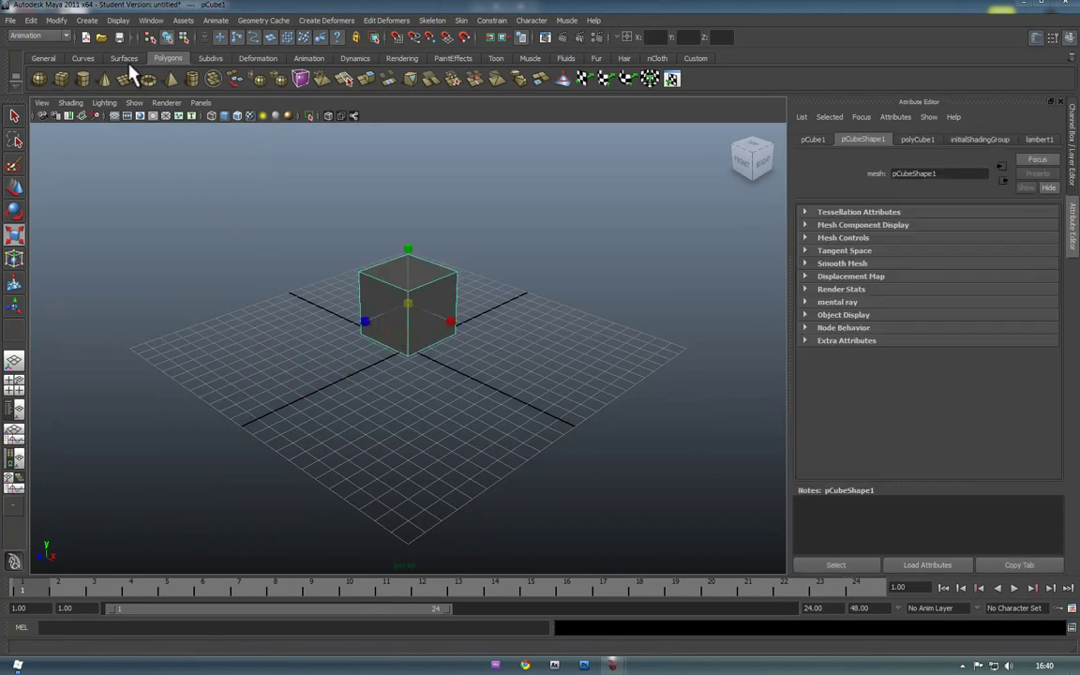
{"action": "left_click", "coordinate": [113, 20]}
{"action": "mouse_move", "coordinate": [51, 26]}
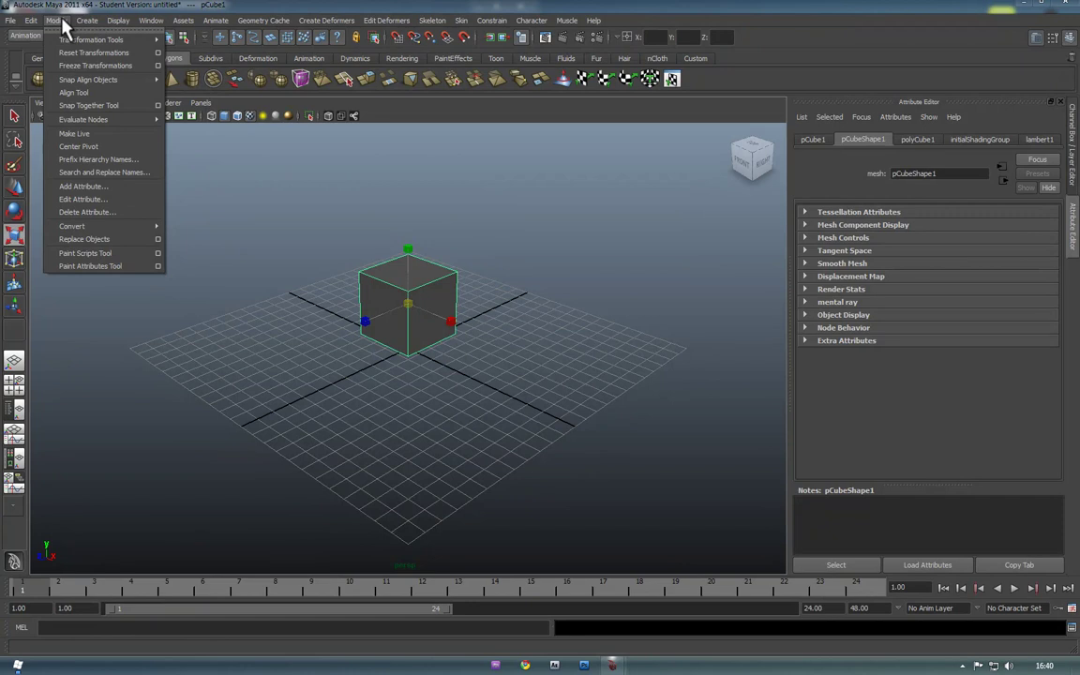
- Open the UV Texture Editor from the Custom shelf and its UV Snapshot options
{"action": "mouse_move", "coordinate": [146, 28]}
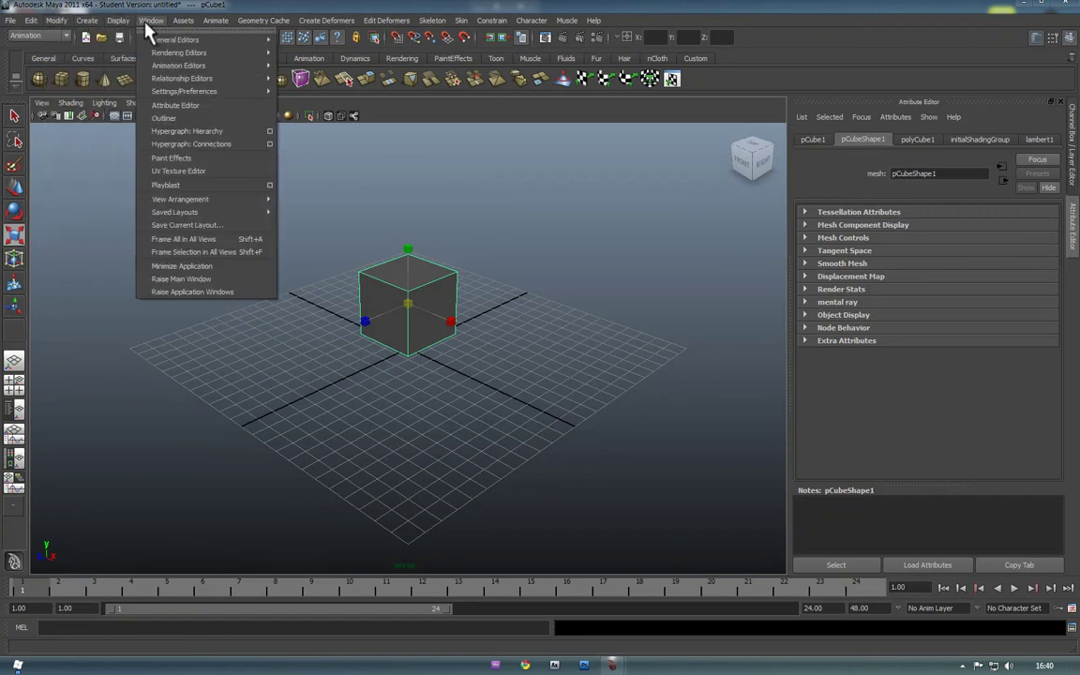
{"action": "left_click", "coordinate": [150, 20]}
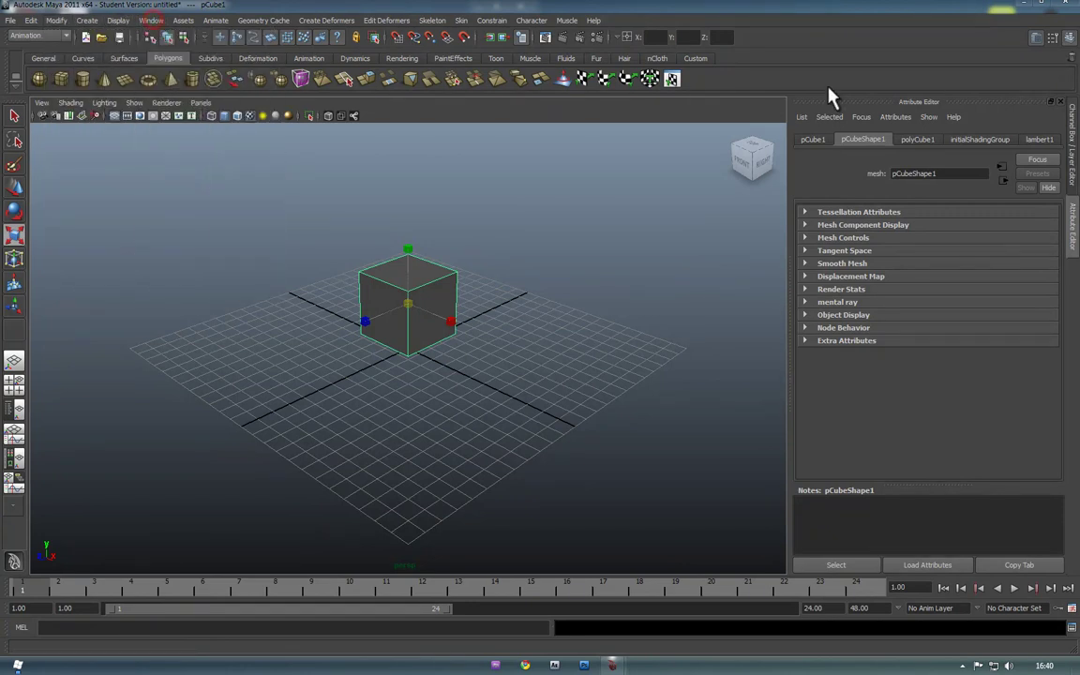
{"action": "left_click", "coordinate": [694, 58]}
{"action": "left_click", "coordinate": [36, 77]}
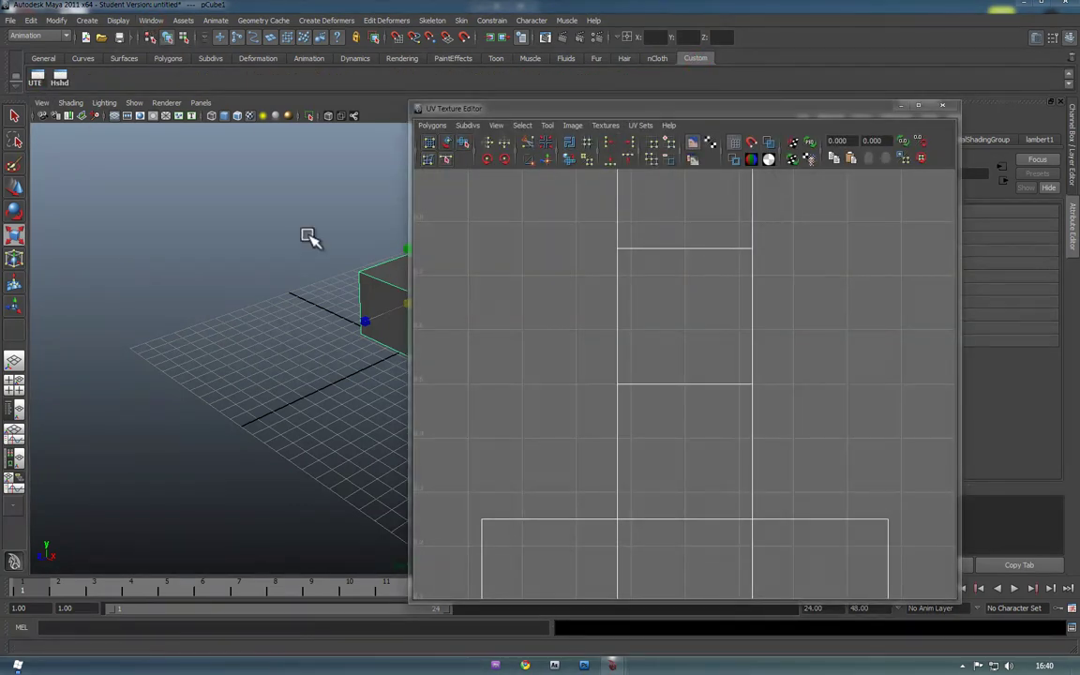
{"action": "left_click", "coordinate": [432, 126]}
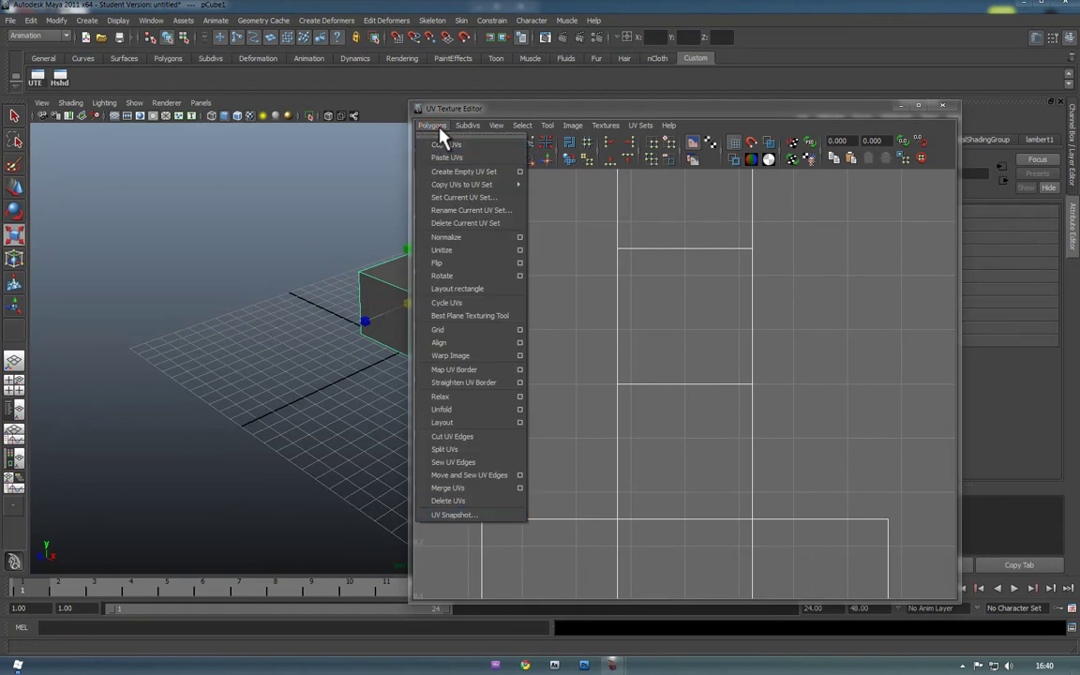
{"action": "left_click", "coordinate": [472, 518]}
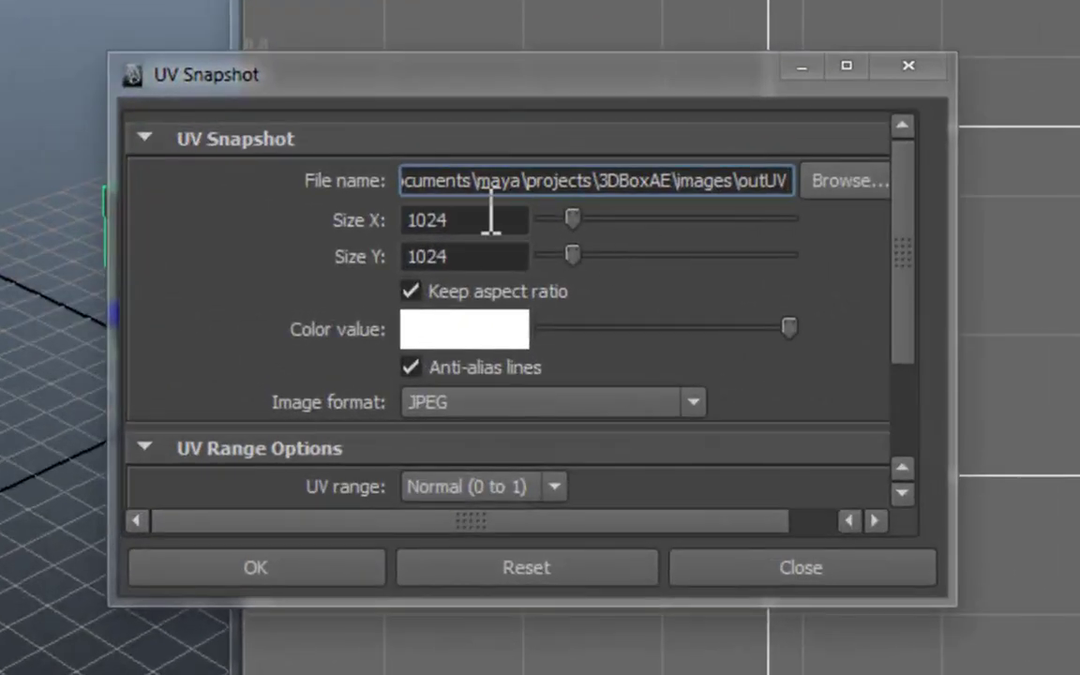
- Save the UV snapshot as a 1024×1024 JPEG named outUV, then close the editor
{"action": "scroll", "coordinate": [497, 214], "scroll_direction": "down", "scroll_amount": 3}
{"action": "scroll", "coordinate": [504, 235], "scroll_direction": "up", "scroll_amount": 3}
{"action": "double_click", "coordinate": [490, 221]}
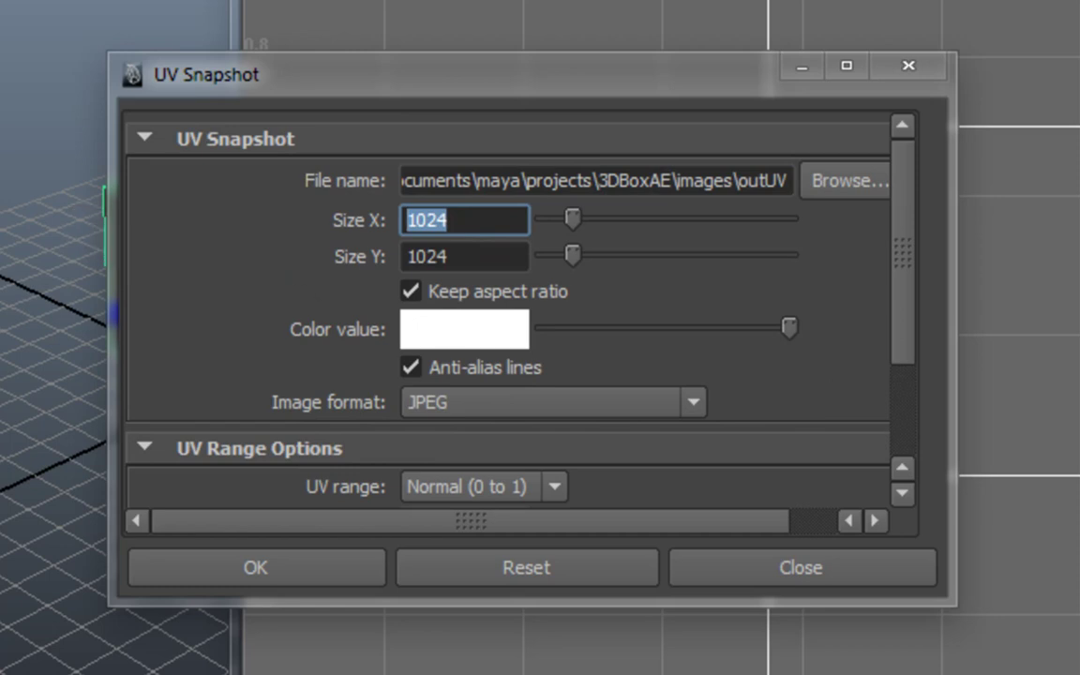
{"action": "scroll", "coordinate": [448, 282], "scroll_direction": "down", "scroll_amount": 3}
{"action": "scroll", "coordinate": [516, 295], "scroll_direction": "up", "scroll_amount": 3}
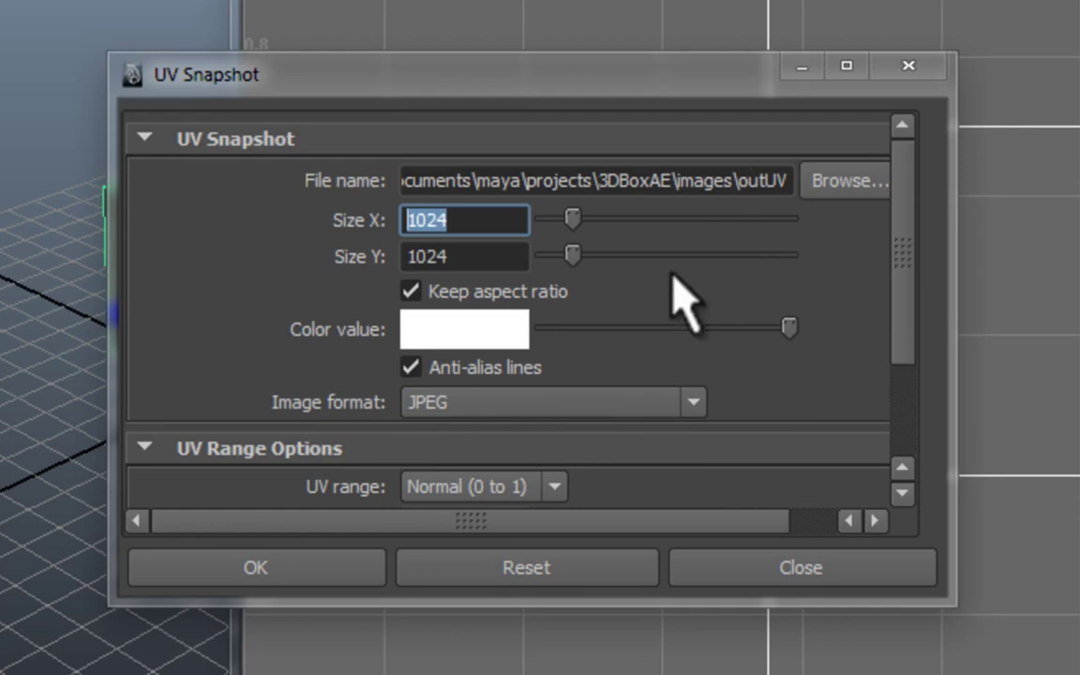
{"action": "left_click", "coordinate": [594, 391]}
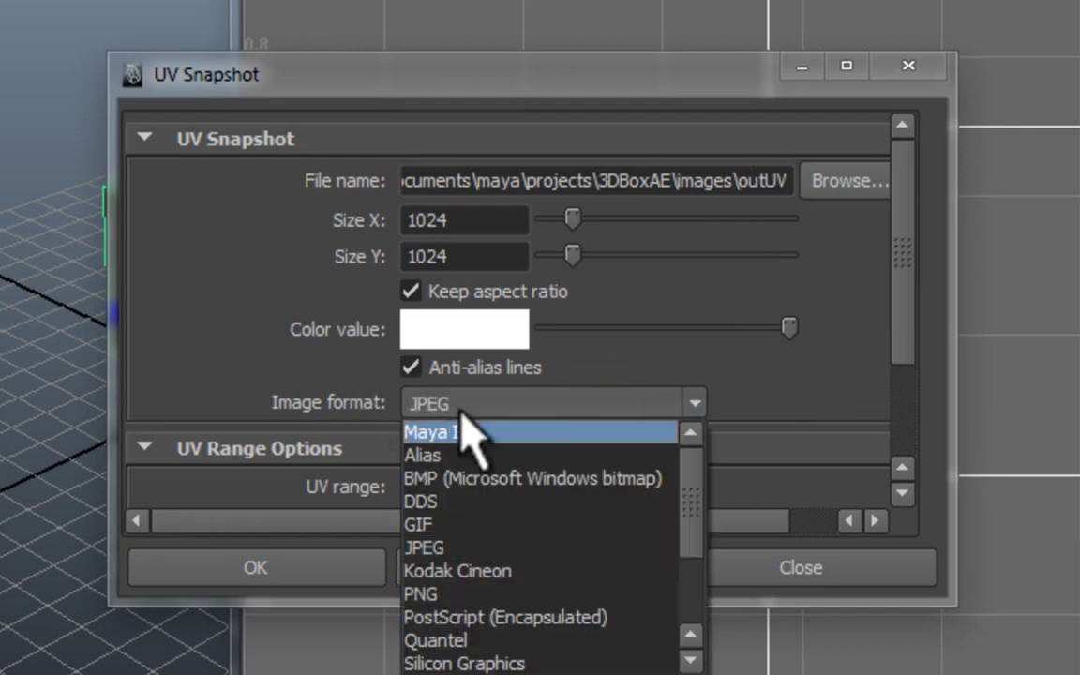
{"action": "left_click", "coordinate": [517, 396]}
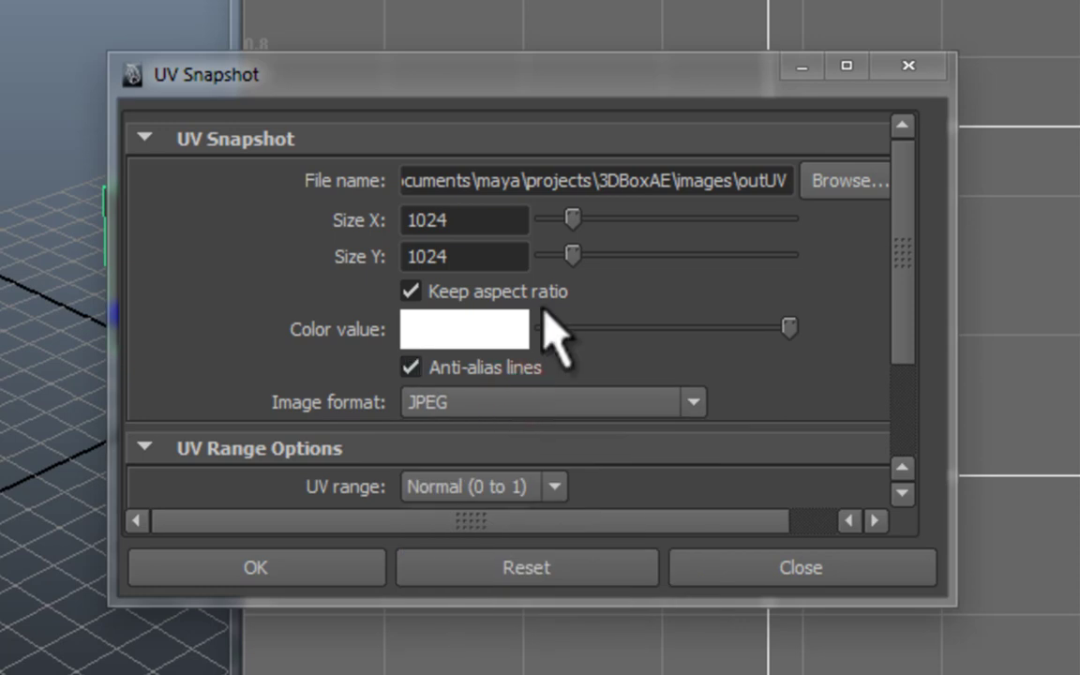
{"action": "left_click", "coordinate": [281, 571]}
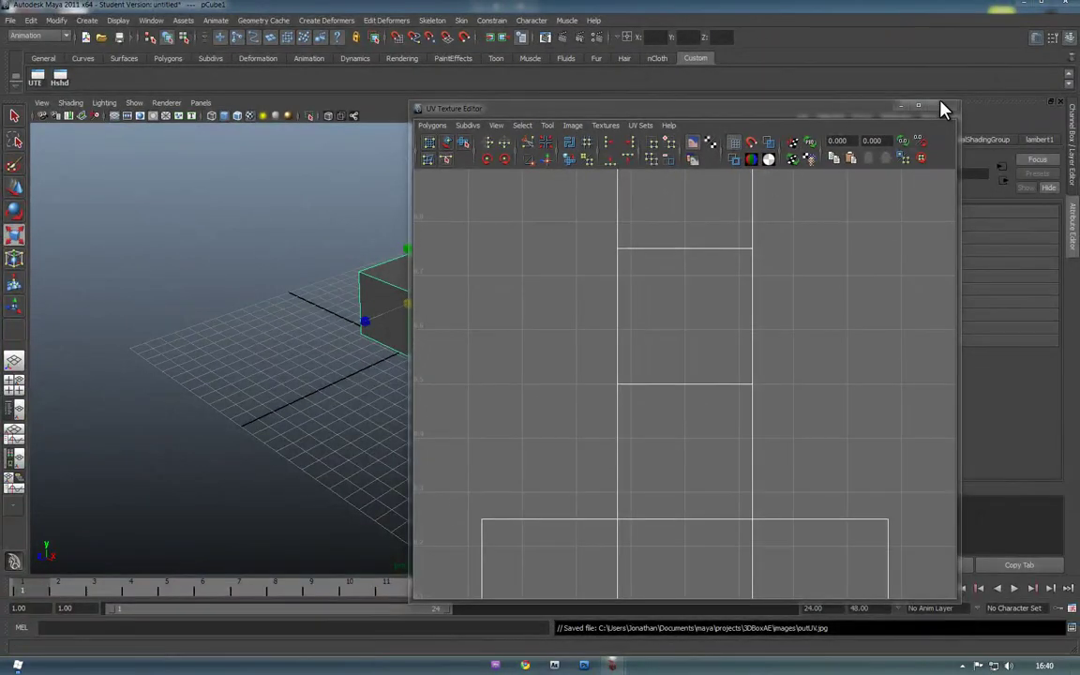
{"action": "left_click", "coordinate": [936, 107]}
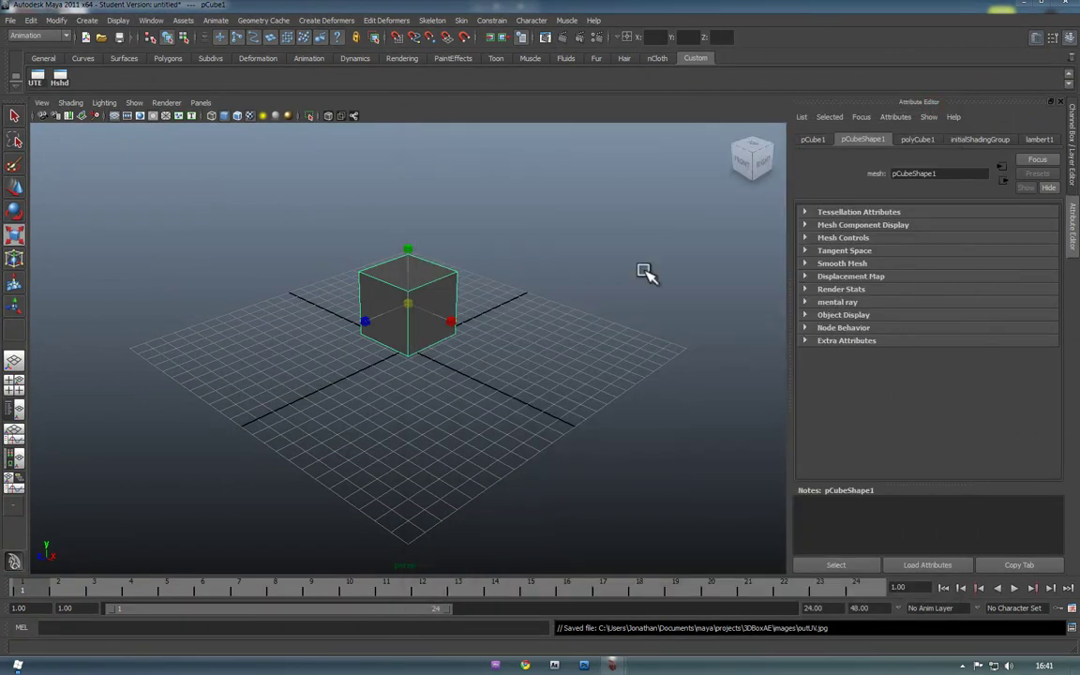
- Shrink Maya and browse Explorer to the 3DBoxAE project's images folder
{"action": "left_click", "coordinate": [704, 7]}
{"action": "left_click_drag", "start_coordinate": [752, 11], "coordinate": [635, 103]}
{"action": "double_click", "coordinate": [1001, 23]}
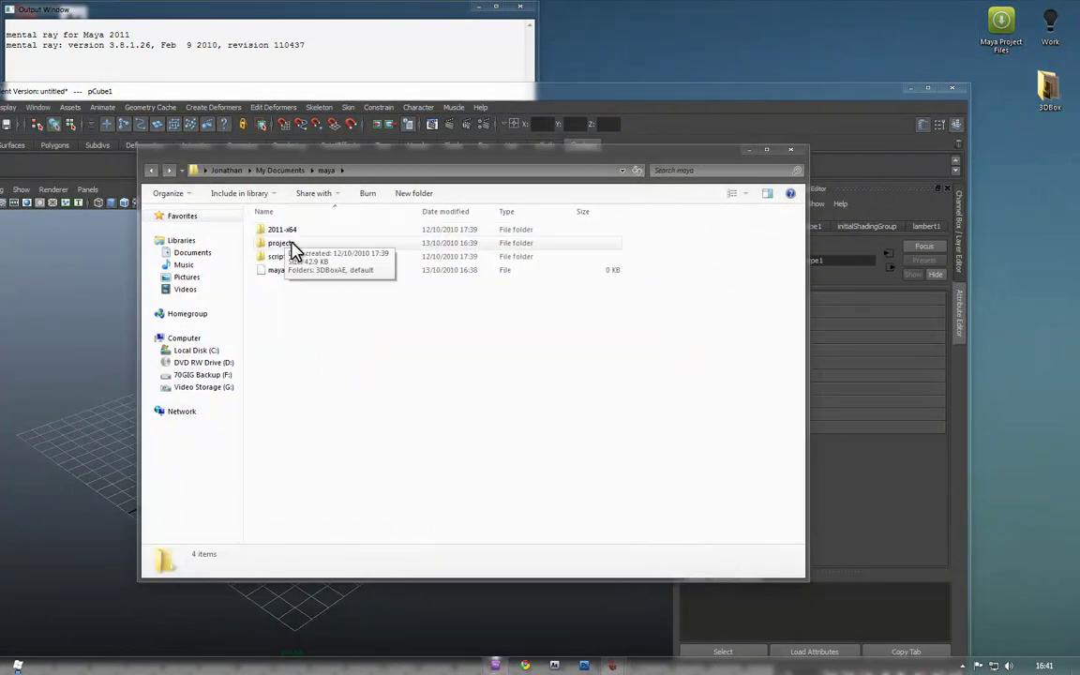
{"action": "double_click", "coordinate": [294, 247]}
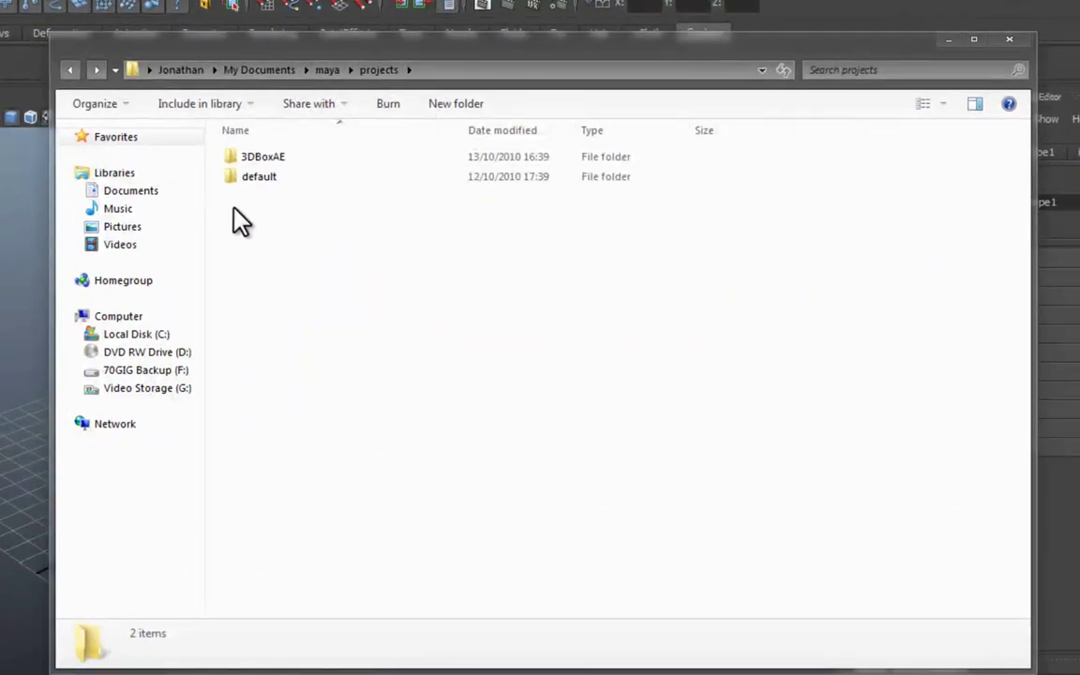
{"action": "double_click", "coordinate": [286, 158]}
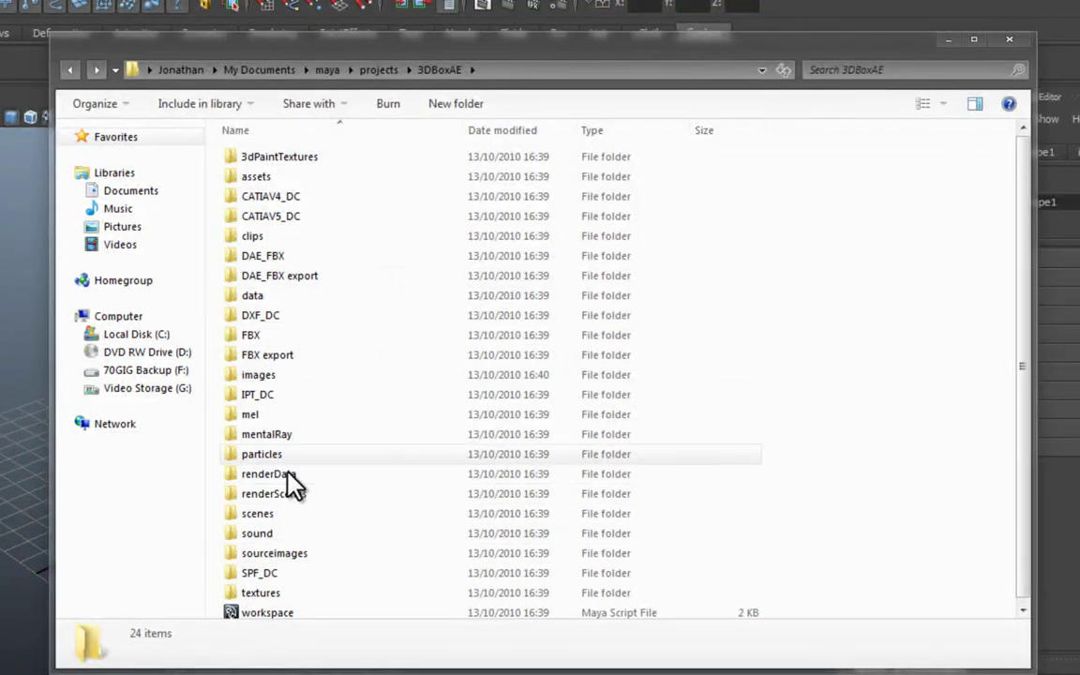
{"action": "double_click", "coordinate": [292, 559]}
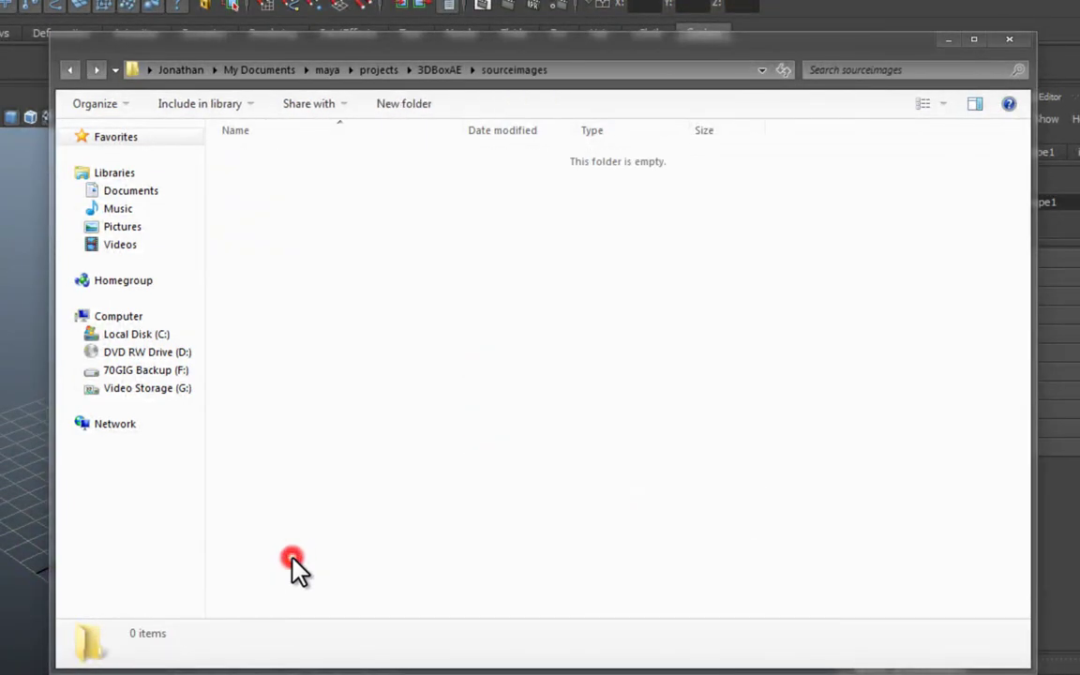
{"action": "left_click", "coordinate": [70, 70]}
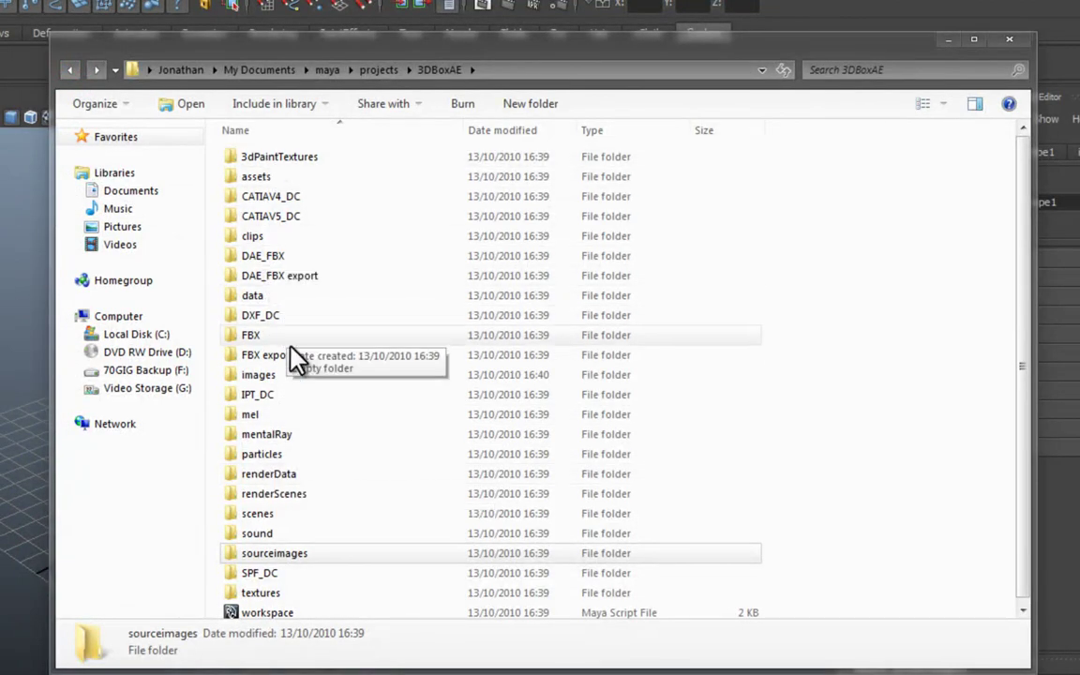
{"action": "double_click", "coordinate": [292, 375]}
- Preview outUV.jpg in Photo Viewer, then close it
{"action": "left_click", "coordinate": [263, 165]}
{"action": "double_click", "coordinate": [264, 165]}
{"action": "left_click_drag", "start_coordinate": [713, 8], "coordinate": [297, 21]}
{"action": "left_click", "coordinate": [605, 18]}
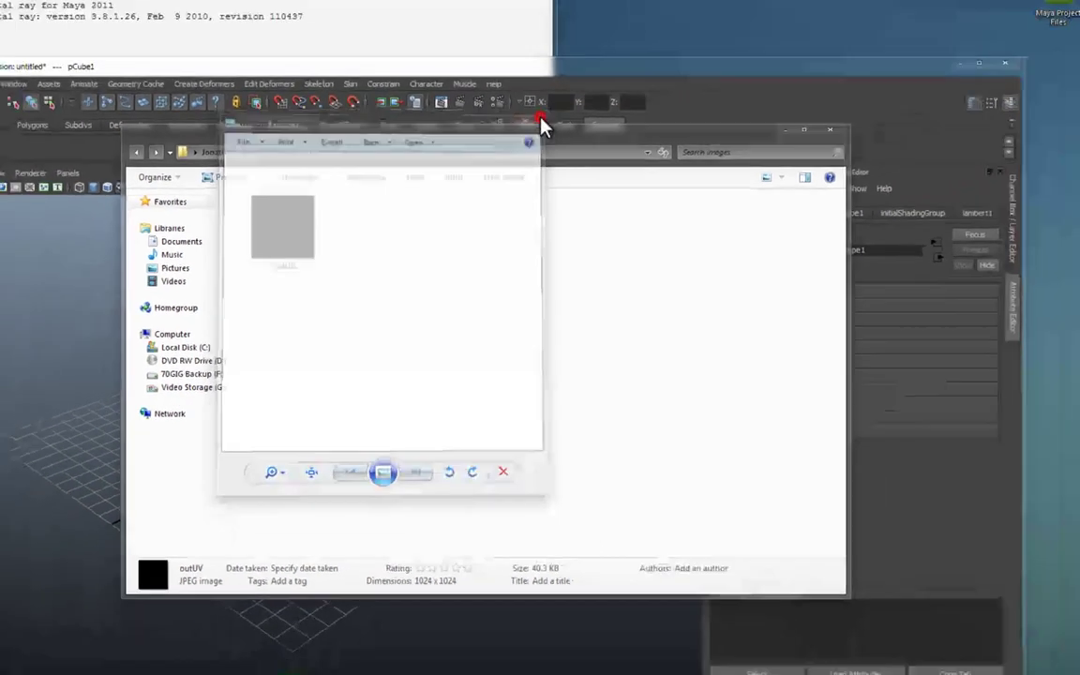
- Preview the crate image from the 3DBox folder, then open 3DBoxAE's sourceimages folder
{"action": "double_click", "coordinate": [1079, 65]}
{"action": "left_click_drag", "start_coordinate": [319, 178], "coordinate": [690, 153]}
{"action": "left_click", "coordinate": [650, 236]}
{"action": "double_click", "coordinate": [652, 236]}
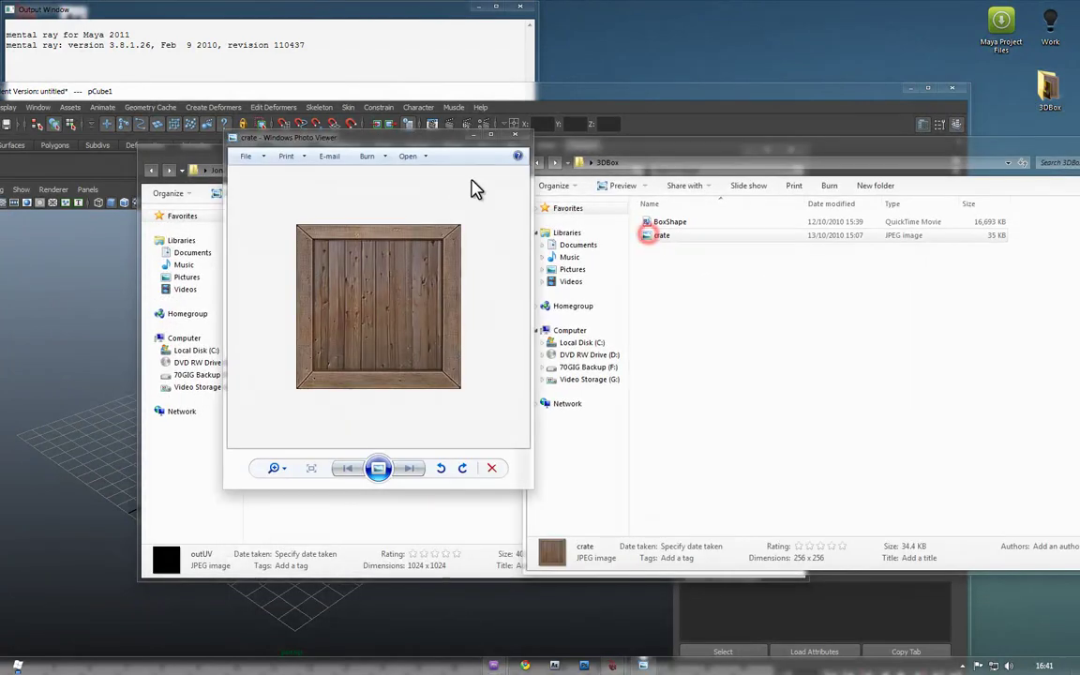
{"action": "left_click", "coordinate": [516, 138]}
{"action": "left_click", "coordinate": [417, 379]}
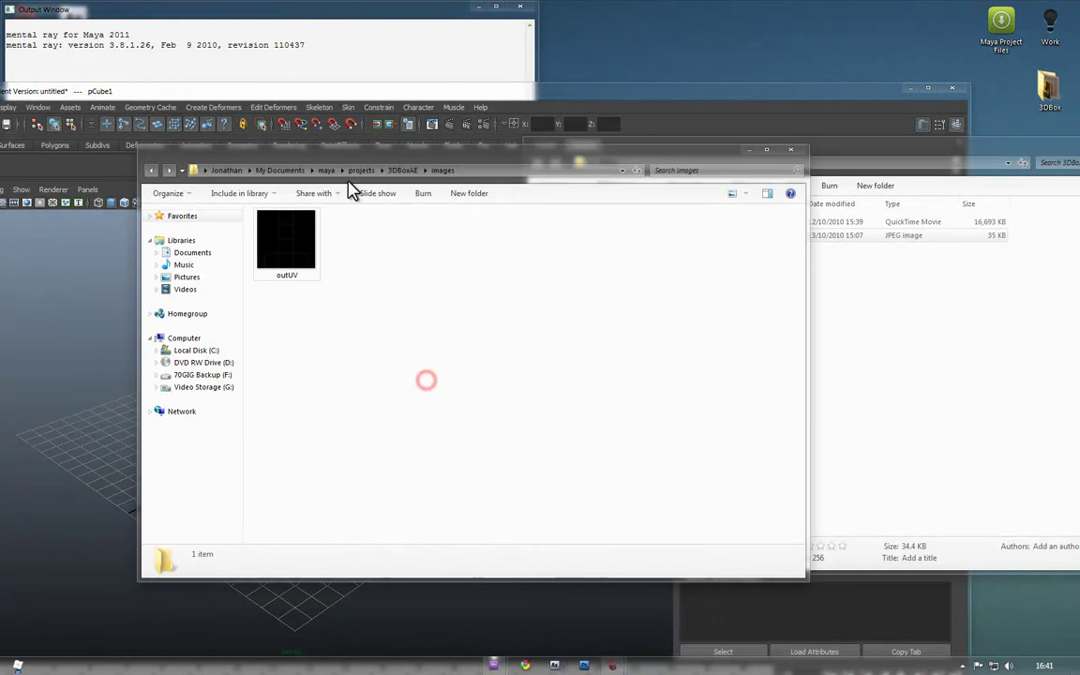
{"action": "left_click", "coordinate": [403, 169]}
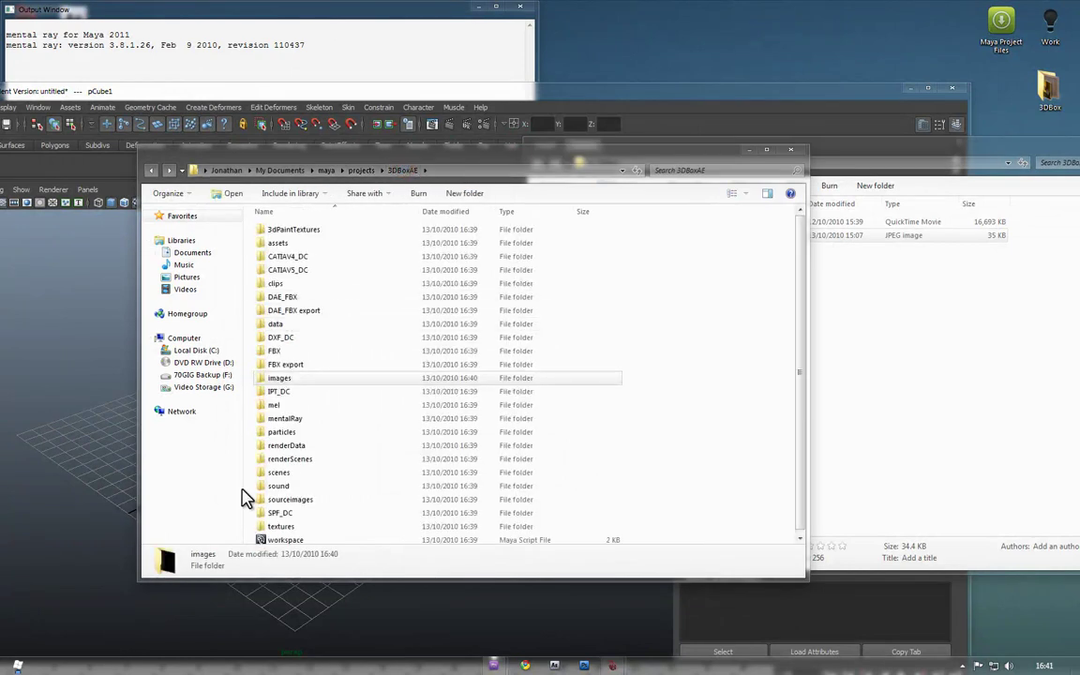
{"action": "double_click", "coordinate": [317, 500]}
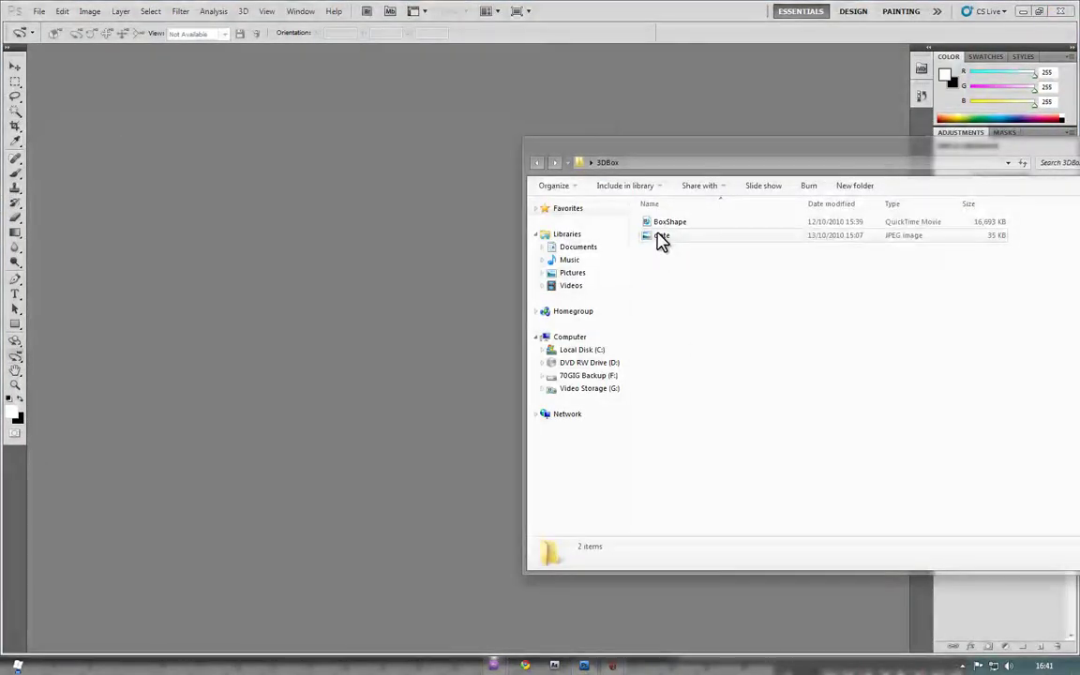
- Drag crate.jpg from Explorer into Photoshop to open it
{"action": "left_click_drag", "start_coordinate": [659, 234], "coordinate": [399, 312]}
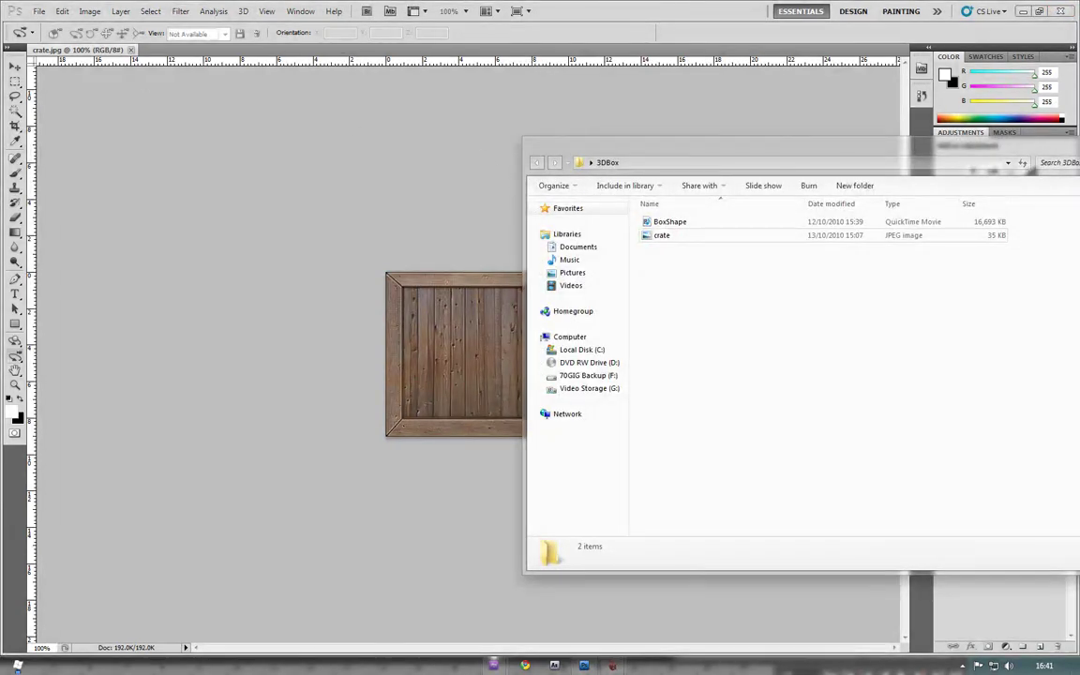
{"action": "mouse_move", "coordinate": [493, 664]}
{"action": "left_click", "coordinate": [431, 601]}
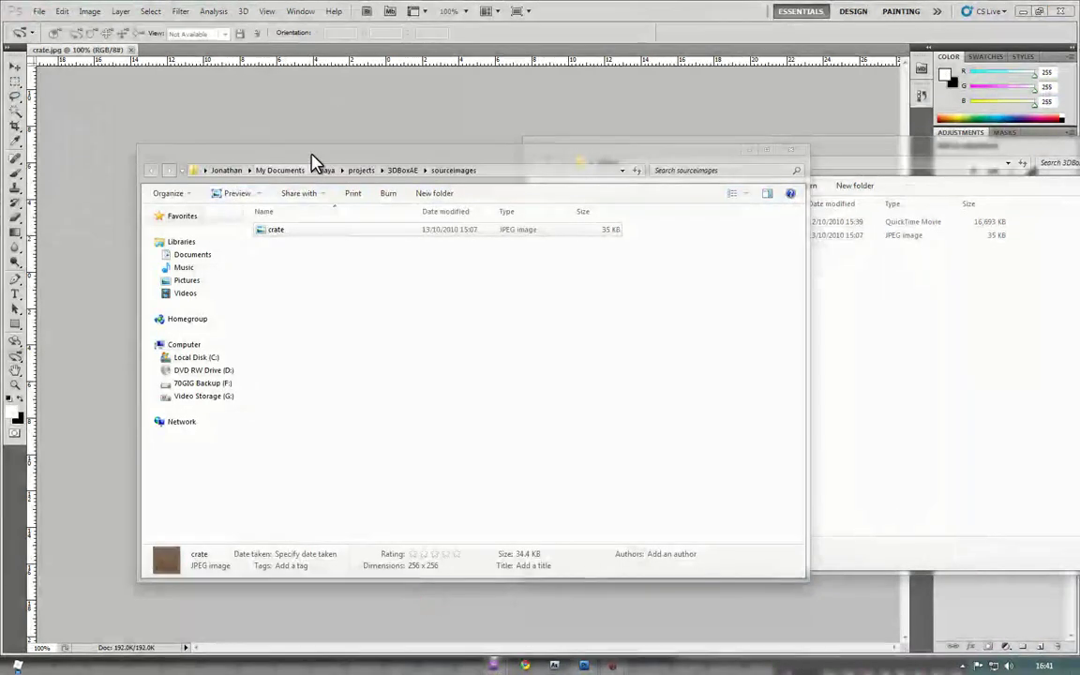
{"action": "left_click_drag", "start_coordinate": [311, 155], "coordinate": [602, 173]}
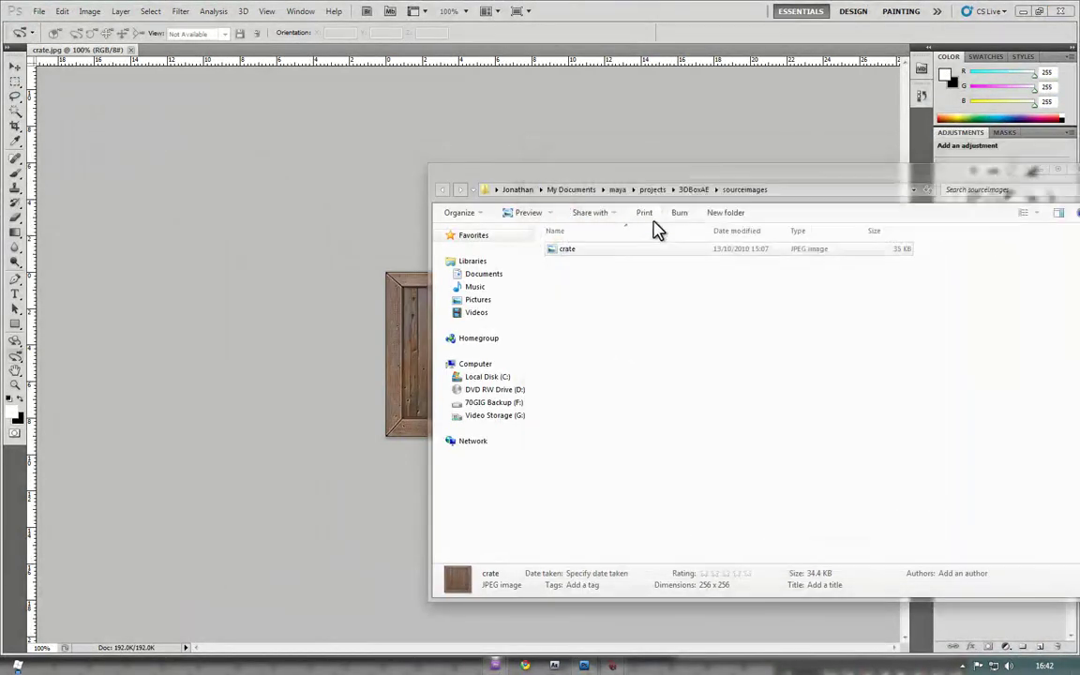
- Go to the 3DBoxAE images folder and drag outUV.jpg into Photoshop
{"action": "left_click", "coordinate": [694, 191]}
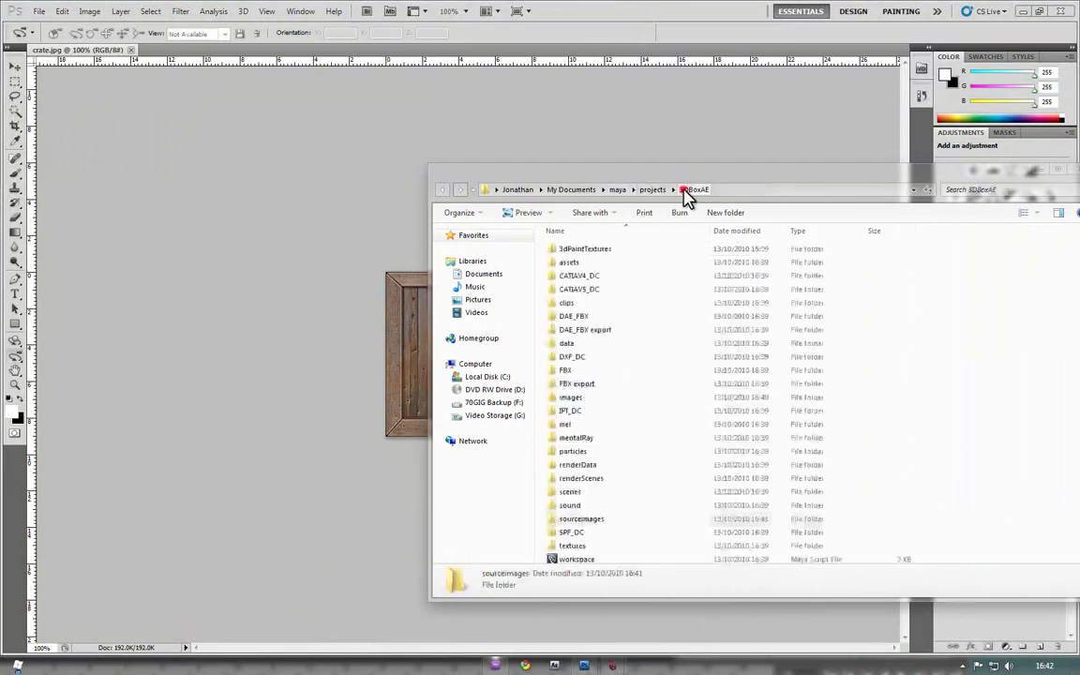
{"action": "double_click", "coordinate": [578, 403]}
{"action": "left_click_drag", "start_coordinate": [630, 174], "coordinate": [752, 200]}
{"action": "left_click_drag", "start_coordinate": [693, 298], "coordinate": [241, 53]}
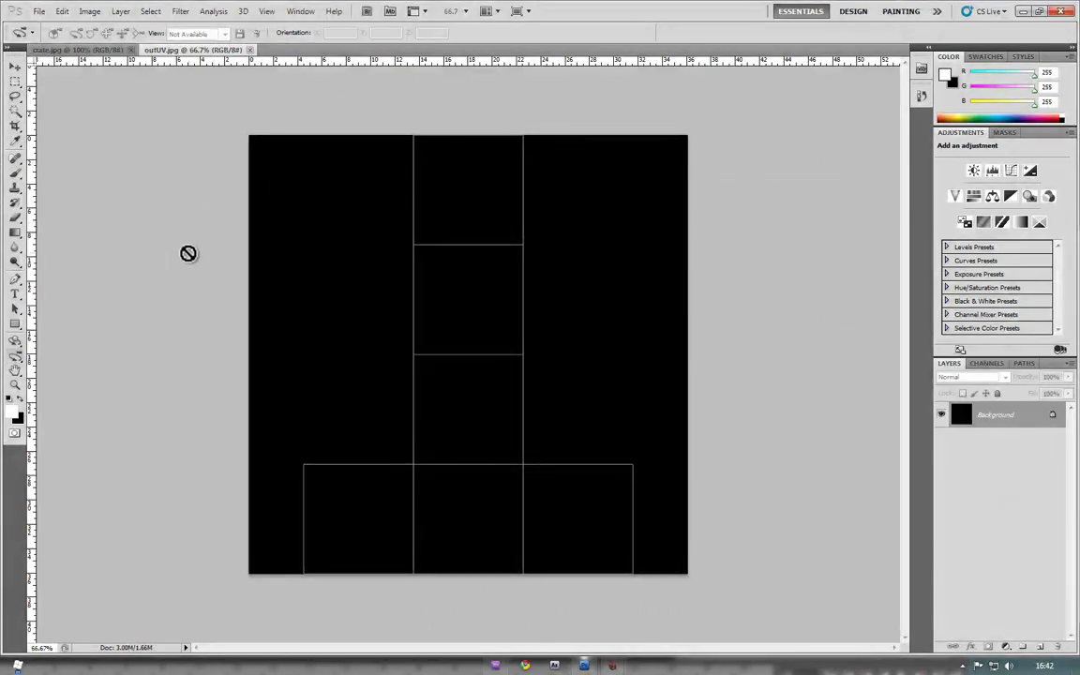
- Invert outUV's colours and copy the crate onto a new layer in the bottom-middle square
{"action": "key", "text": "ctrl+i"}
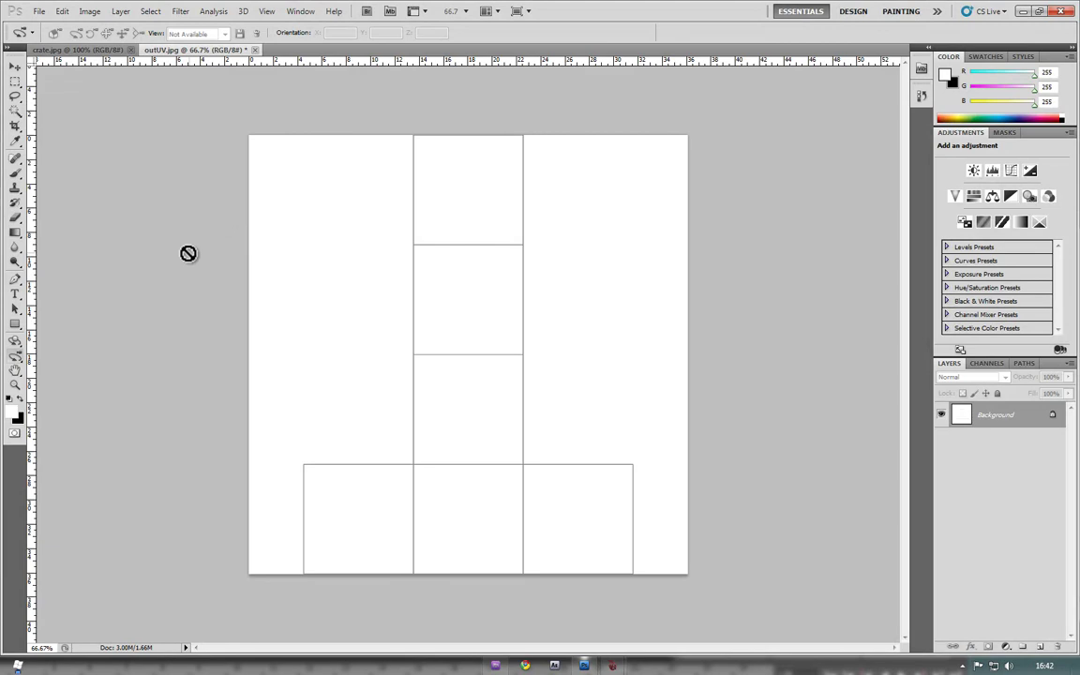
{"action": "left_click", "coordinate": [47, 49]}
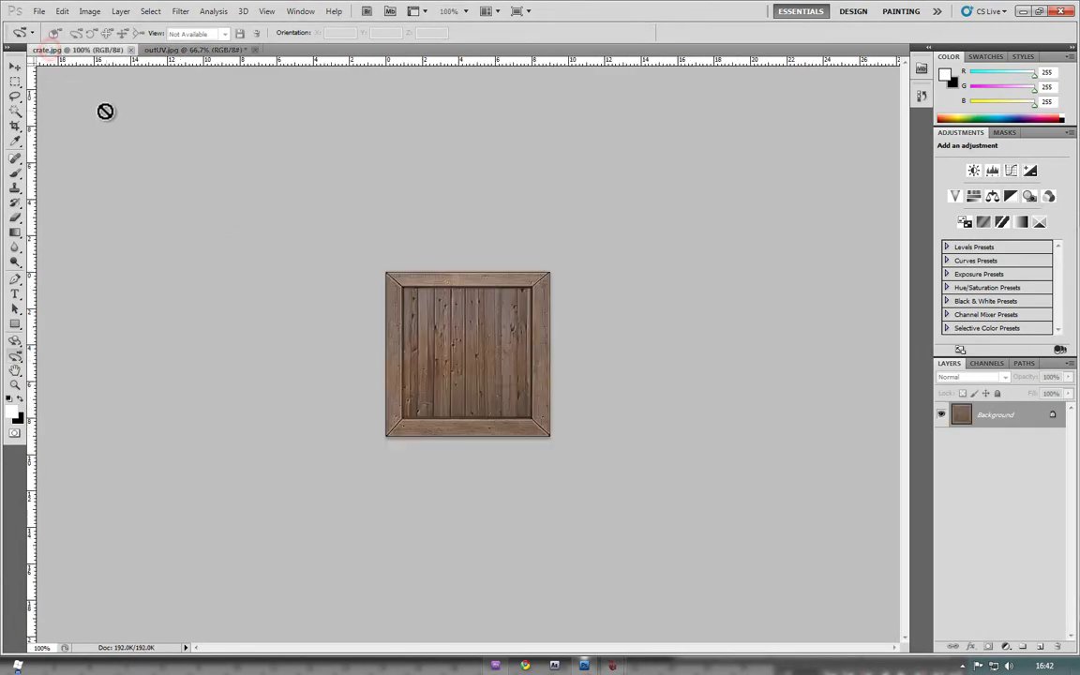
{"action": "key", "text": "ctrl+a"}
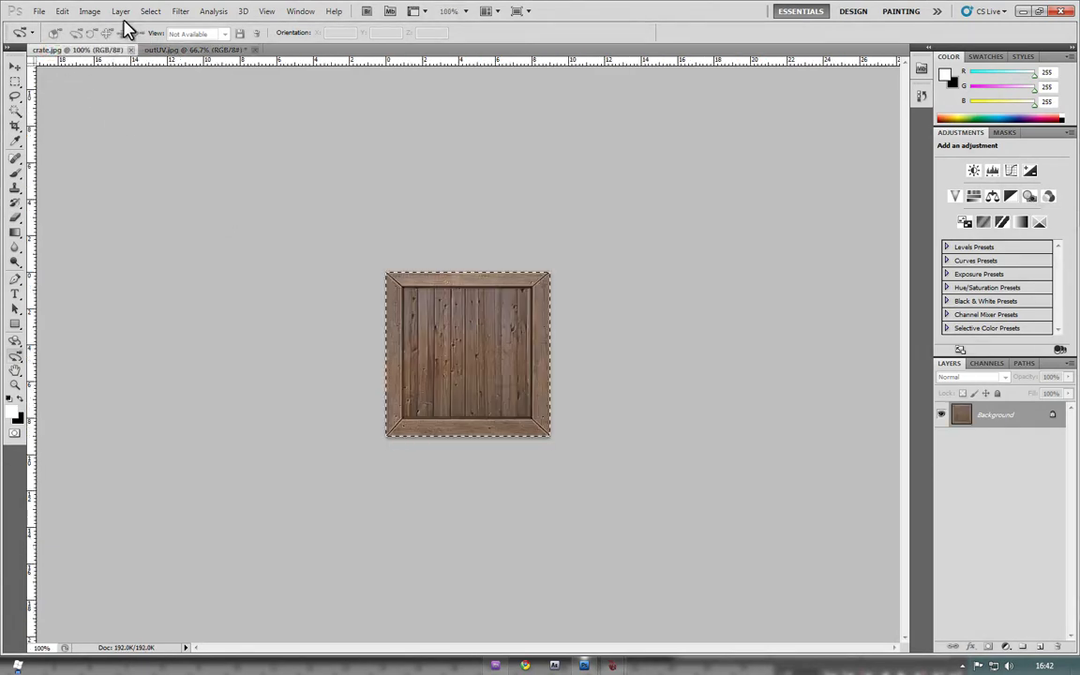
{"action": "left_click_drag", "start_coordinate": [143, 69], "coordinate": [188, 85]}
{"action": "left_click", "coordinate": [15, 66]}
{"action": "left_click_drag", "start_coordinate": [450, 388], "coordinate": [453, 390]}
{"action": "left_click_drag", "start_coordinate": [461, 447], "coordinate": [452, 560]}
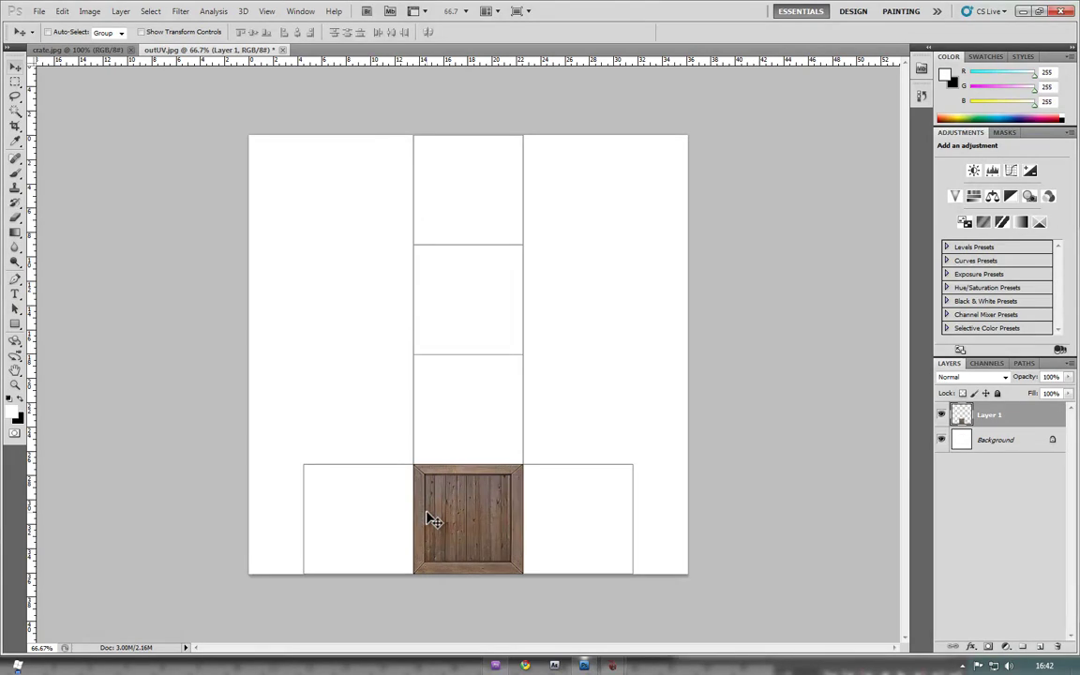
- Try enlarging the crate to about 190% with Free Transform, then discard the resize
{"action": "key", "text": "ctrl+t"}
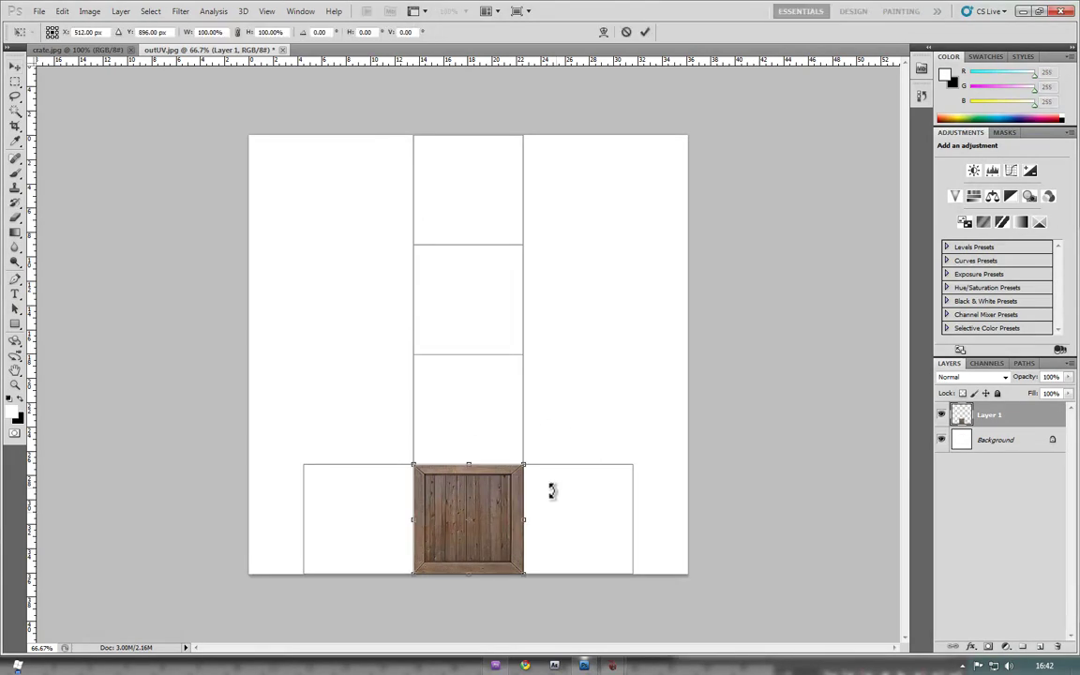
{"action": "left_click_drag", "start_coordinate": [536, 453], "coordinate": [591, 359], "text": "shift"}
{"action": "left_click", "coordinate": [40, 11]}
{"action": "left_click", "coordinate": [346, 315]}
{"action": "left_click", "coordinate": [15, 68]}
{"action": "left_click", "coordinate": [539, 252]}
{"action": "left_click", "coordinate": [13, 69]}
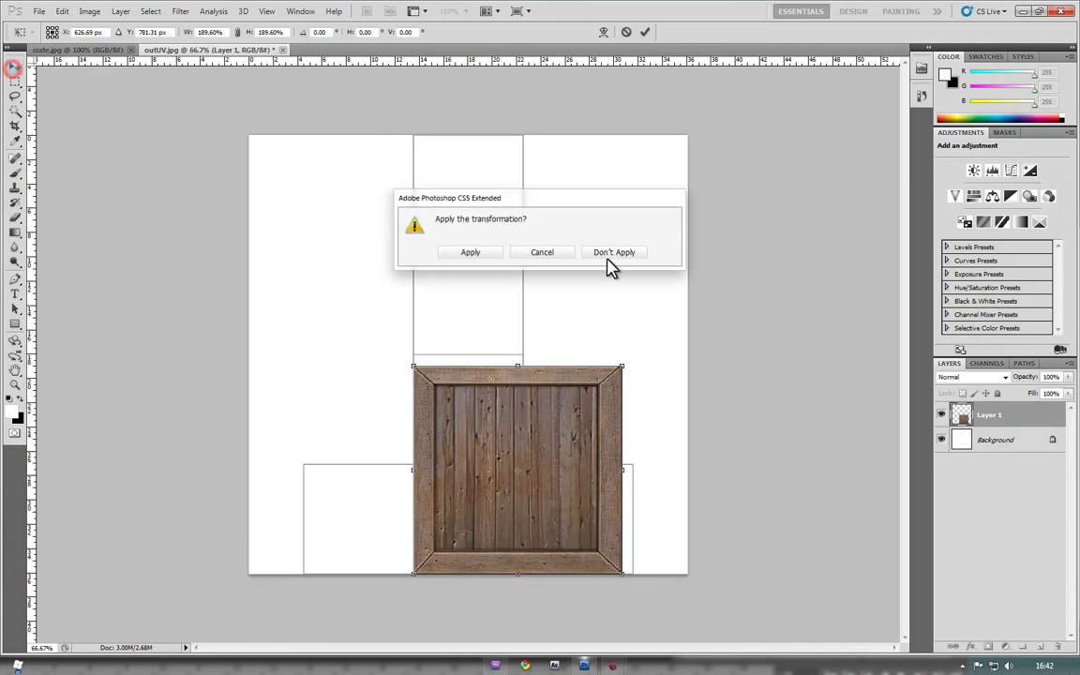
{"action": "left_click", "coordinate": [622, 252]}
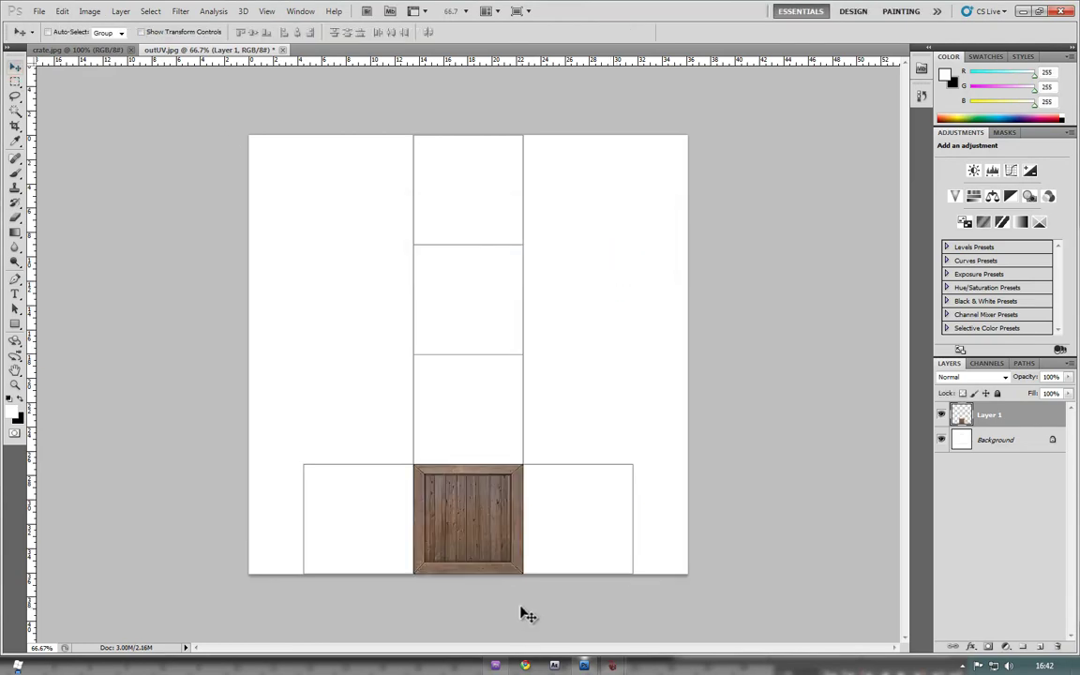
- Alt-drag crate copies into the cells up the column, the top cell and the bottom-right cell
{"action": "left_click_drag", "start_coordinate": [480, 533], "coordinate": [488, 312], "text": "alt"}
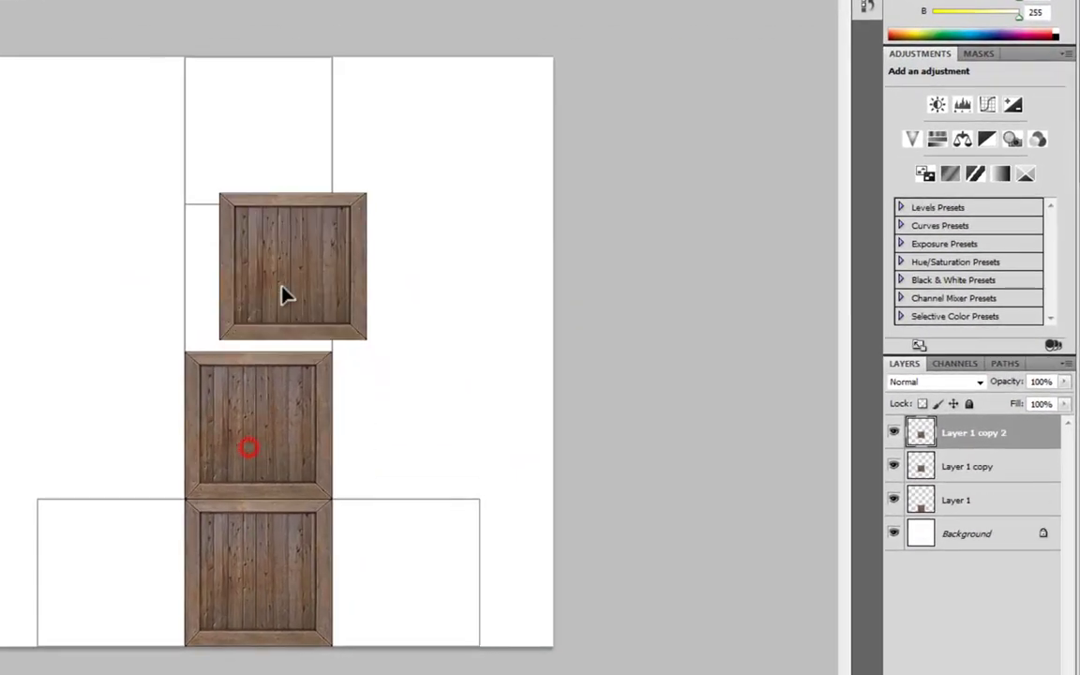
{"action": "left_click_drag", "start_coordinate": [286, 295], "coordinate": [260, 181], "text": "alt"}
{"action": "left_click_drag", "start_coordinate": [197, 391], "coordinate": [199, 394], "text": "alt"}
{"action": "left_click_drag", "start_coordinate": [280, 111], "coordinate": [91, 570], "text": "alt"}
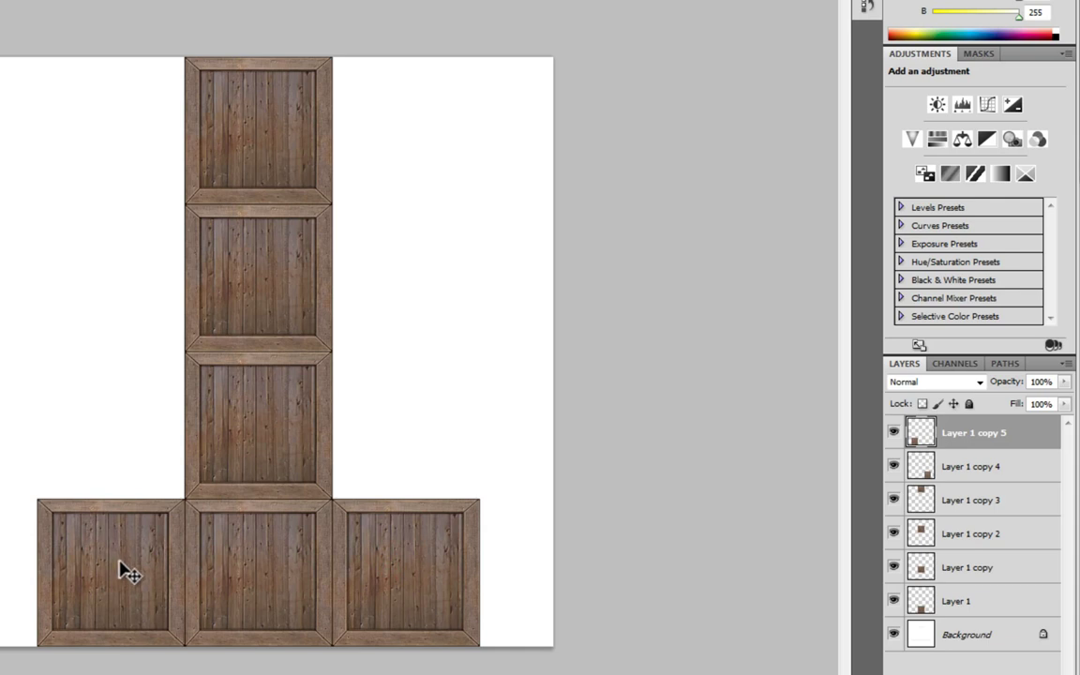
- Rotate the bottom-left and bottom-right crates 90°, applying each transform
{"action": "key", "text": "ctrl+t"}
{"action": "left_click_drag", "start_coordinate": [204, 474], "coordinate": [200, 655]}
{"action": "key", "text": "v"}
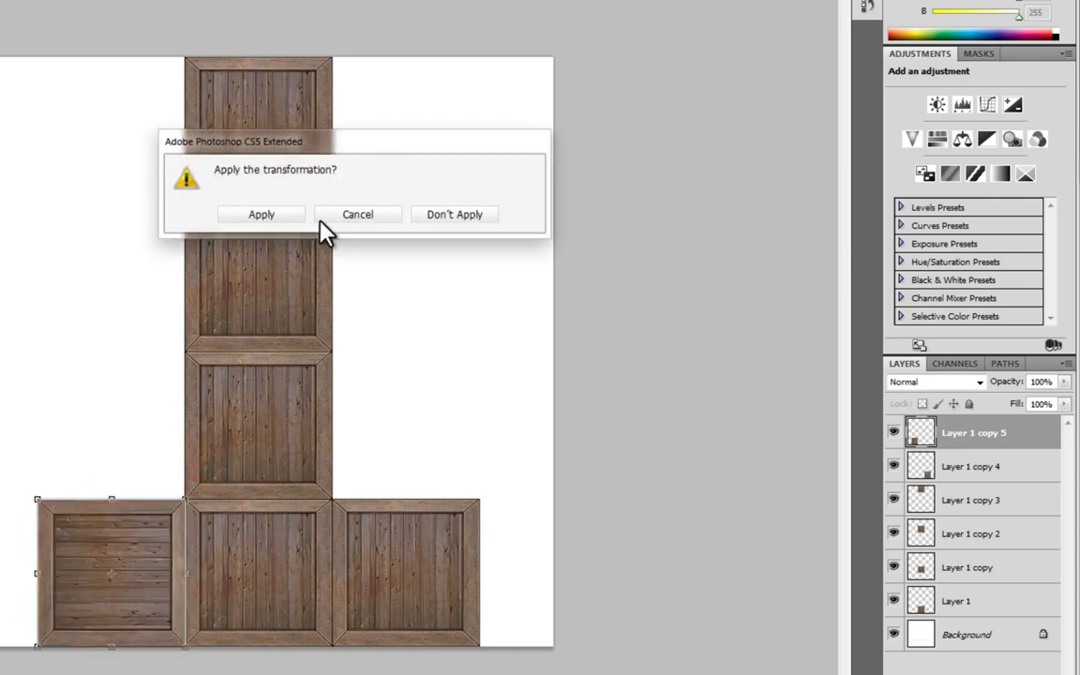
{"action": "left_click", "coordinate": [241, 215]}
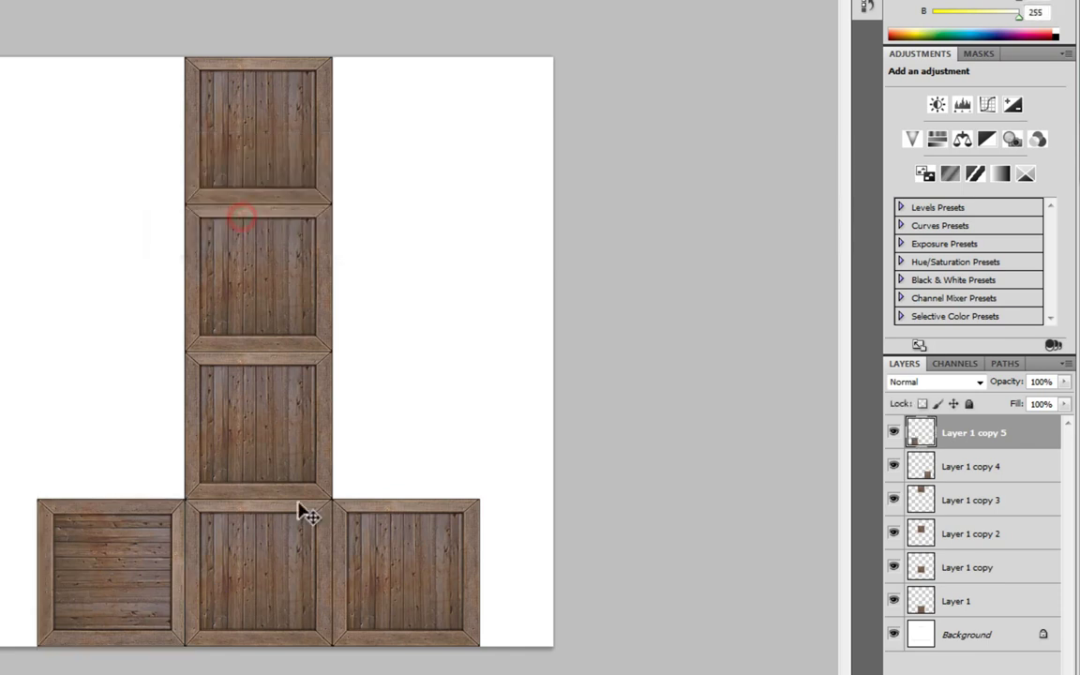
{"action": "left_click", "coordinate": [916, 467]}
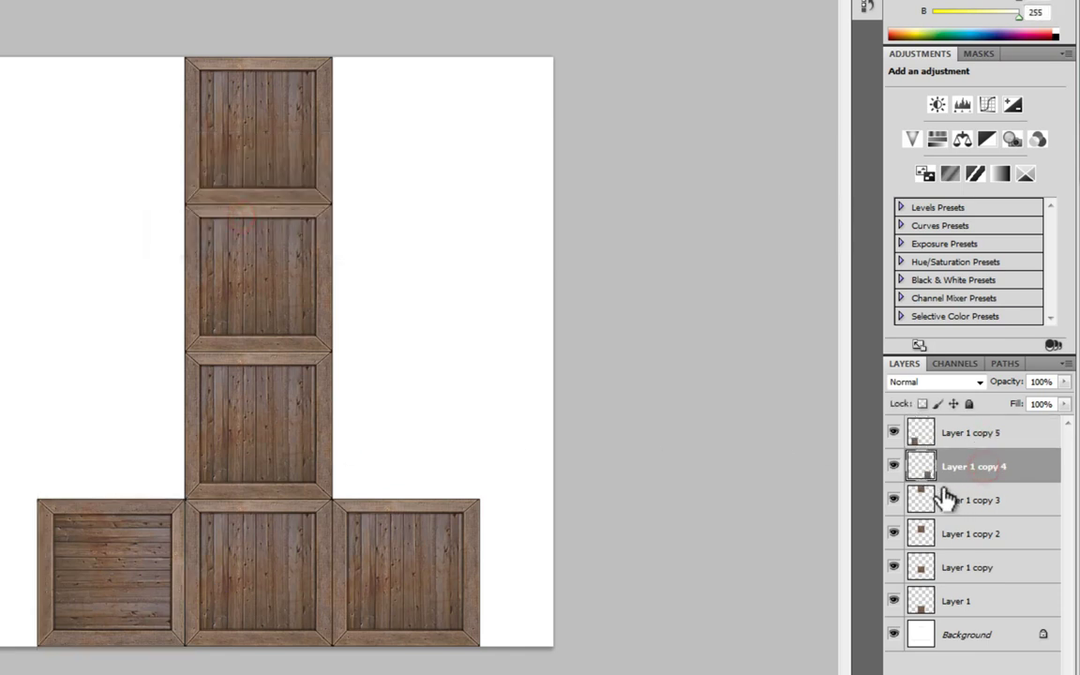
{"action": "key", "text": "ctrl+t"}
{"action": "left_click_drag", "start_coordinate": [525, 470], "coordinate": [476, 659]}
{"action": "key", "text": "v"}
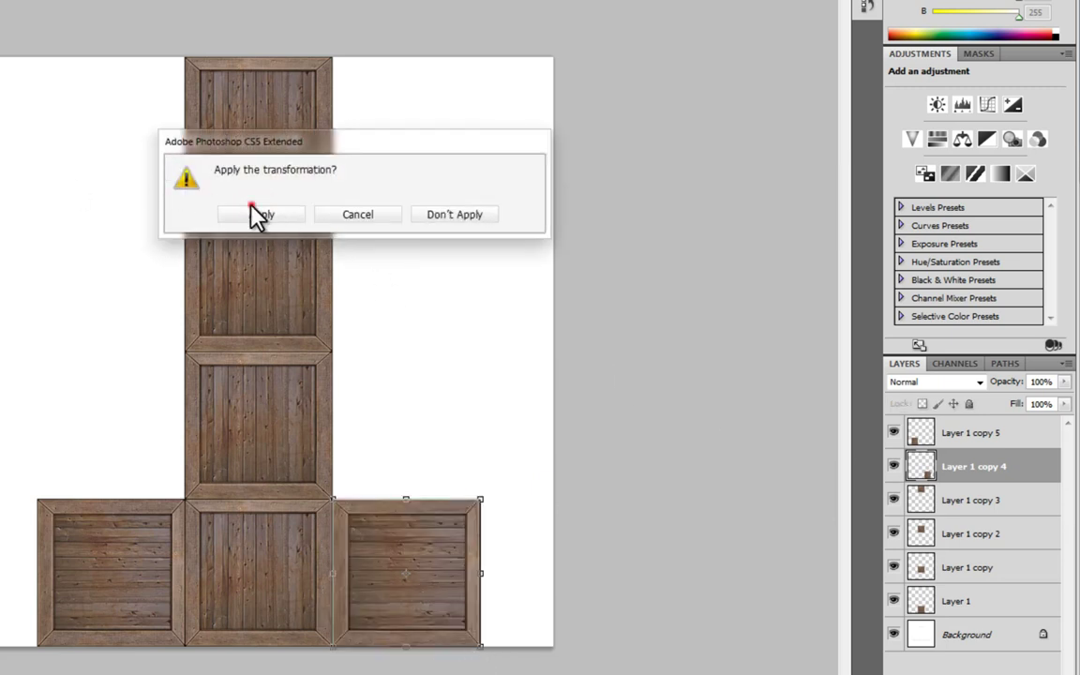
{"action": "left_click", "coordinate": [261, 214]}
- Rotate the second crate from the top 90° and apply it
{"action": "left_click", "coordinate": [984, 539]}
{"action": "key", "text": "ctrl+t"}
{"action": "left_click_drag", "start_coordinate": [385, 157], "coordinate": [388, 405]}
{"action": "left_click", "coordinate": [264, 213]}
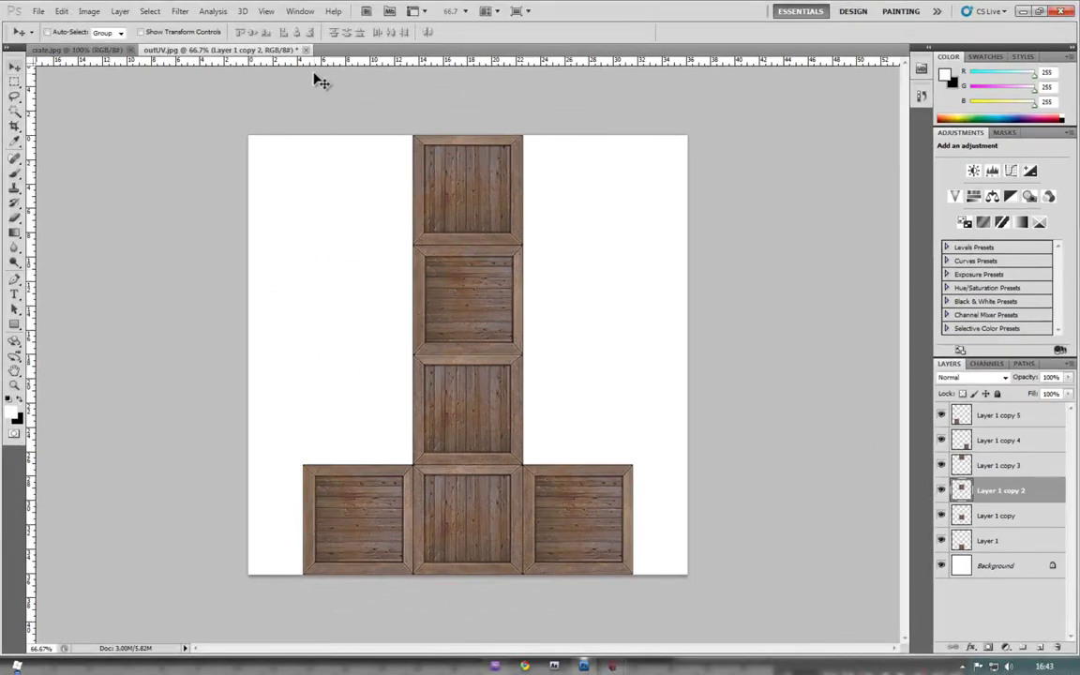
- Start a Save As in JPEG format and browse to the 3DBoxAE > sourceimages folder
{"action": "left_click", "coordinate": [39, 12]}
{"action": "left_click", "coordinate": [82, 189]}
{"action": "left_click", "coordinate": [567, 336]}
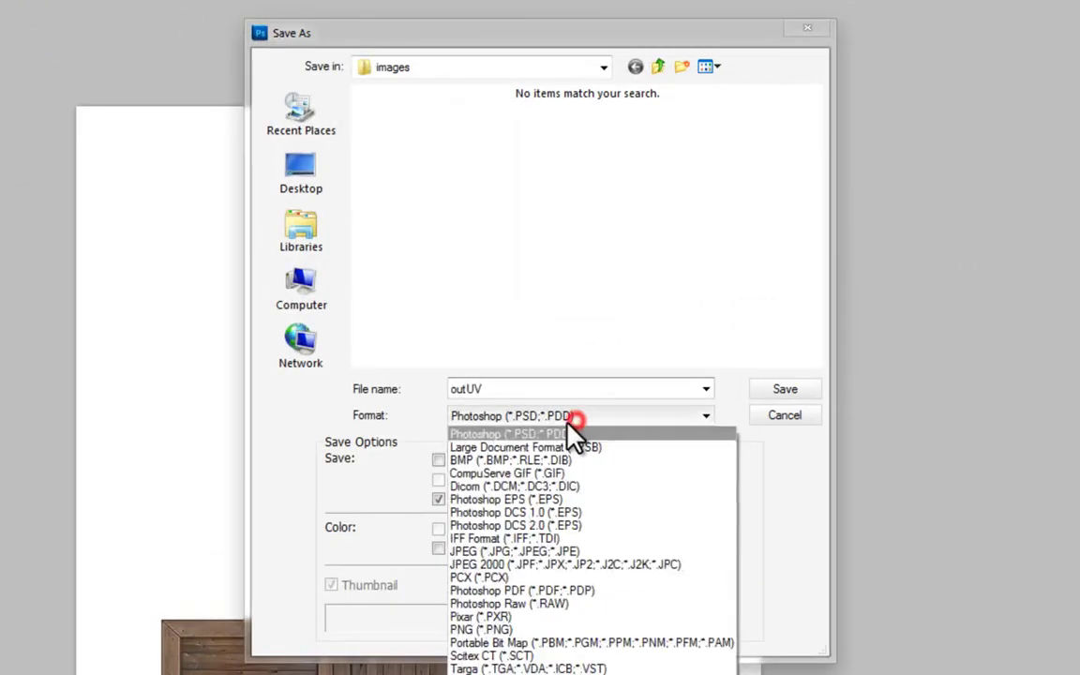
{"action": "left_click", "coordinate": [542, 554]}
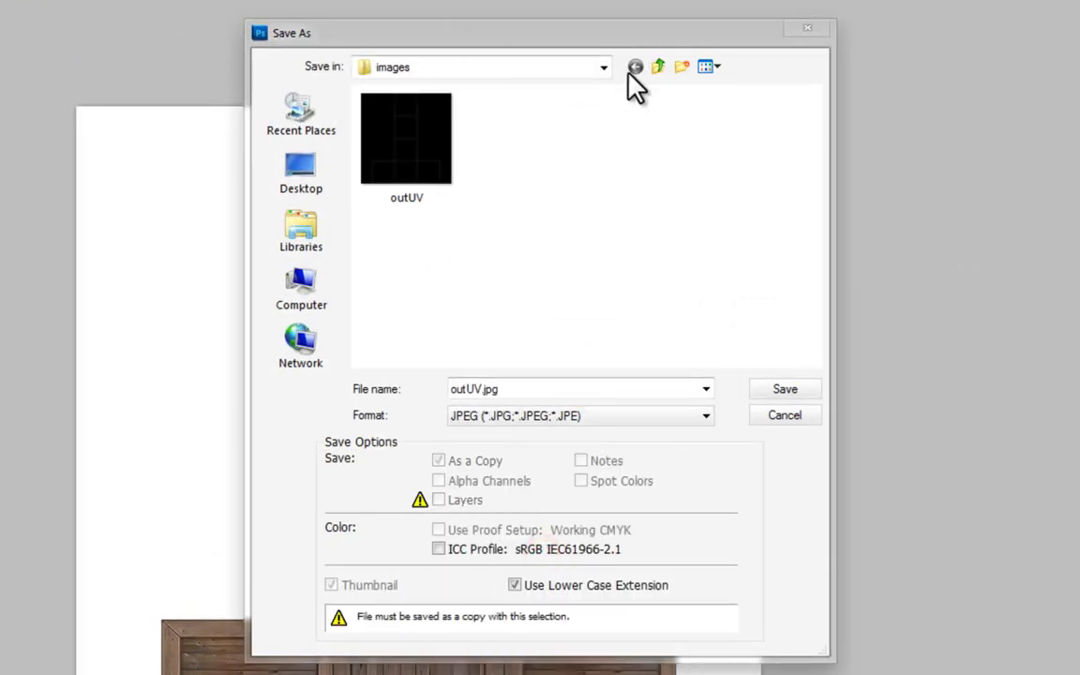
{"action": "left_click", "coordinate": [657, 66]}
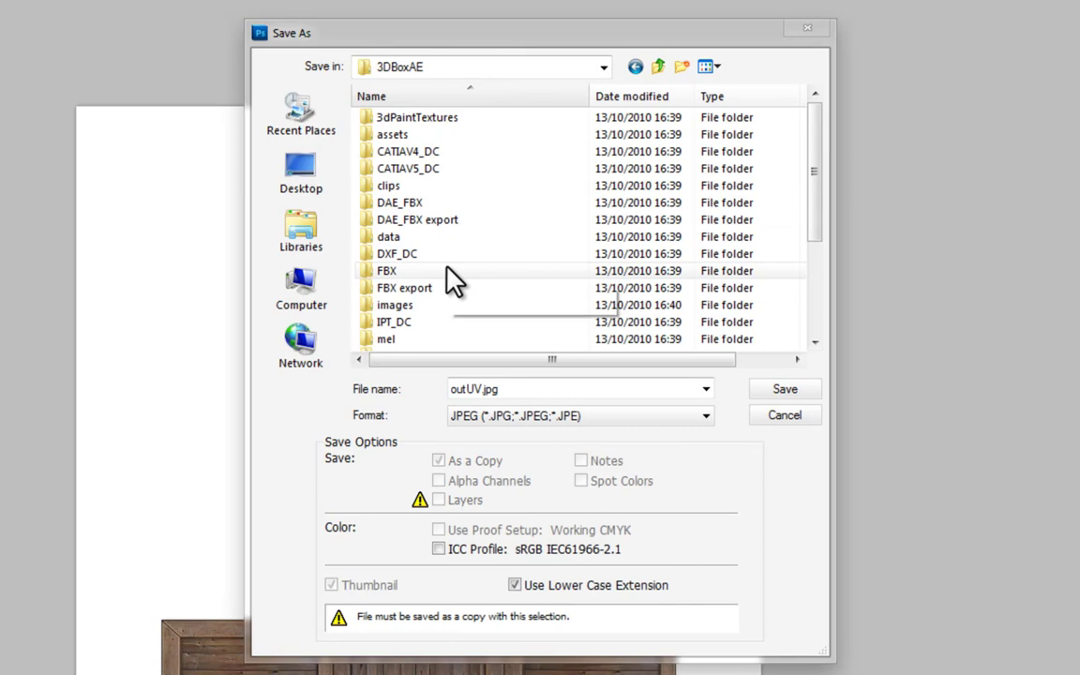
{"action": "left_click", "coordinate": [447, 270]}
{"action": "scroll", "coordinate": [446, 273], "scroll_direction": "down", "scroll_amount": 3}
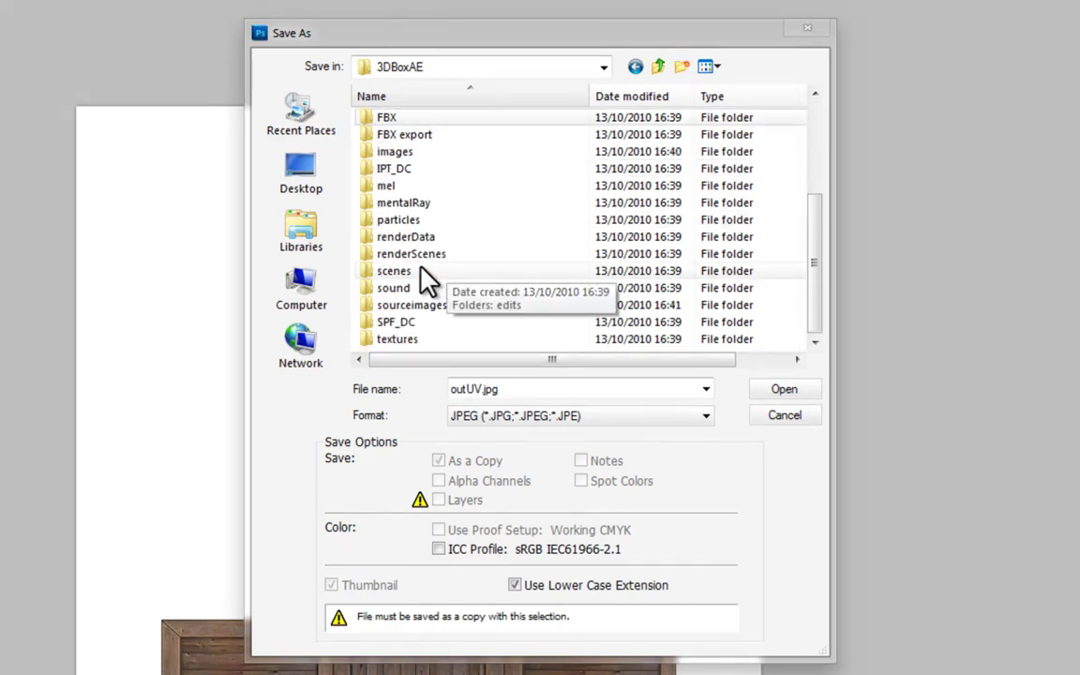
{"action": "double_click", "coordinate": [433, 306]}
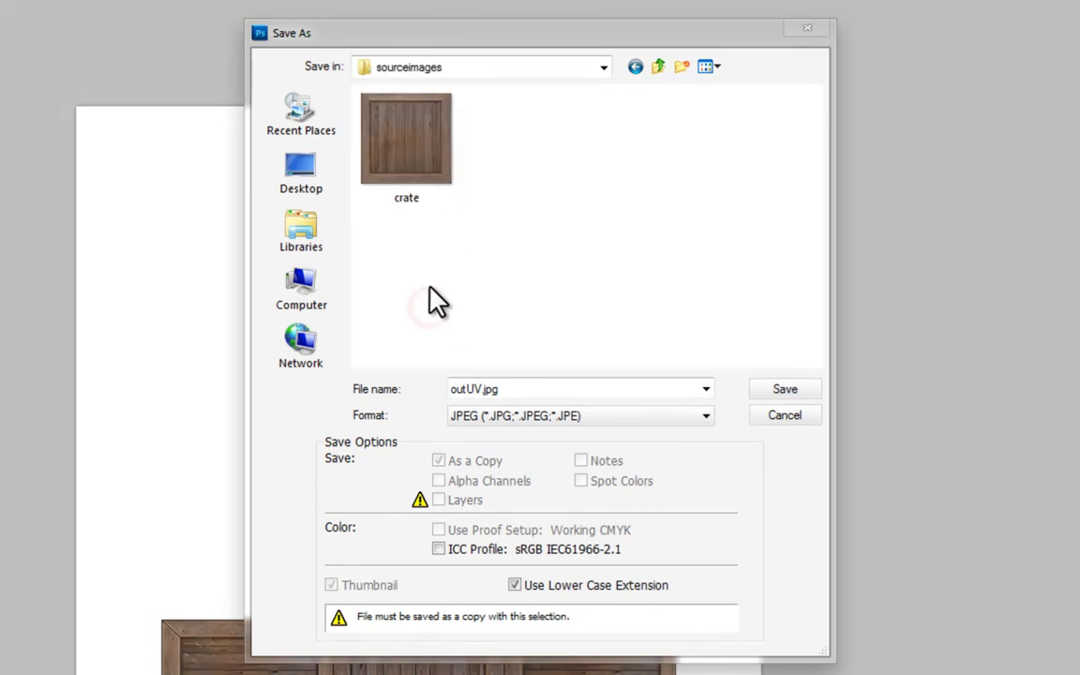
- Rename the file to UVBox.jpg and save it at Quality 10 (Maximum)
{"action": "left_click", "coordinate": [481, 386]}
{"action": "double_click", "coordinate": [482, 386]}
{"action": "left_click", "coordinate": [483, 387]}
{"action": "left_click_drag", "start_coordinate": [483, 388], "coordinate": [451, 390]}
{"action": "type", "text": "UV"}
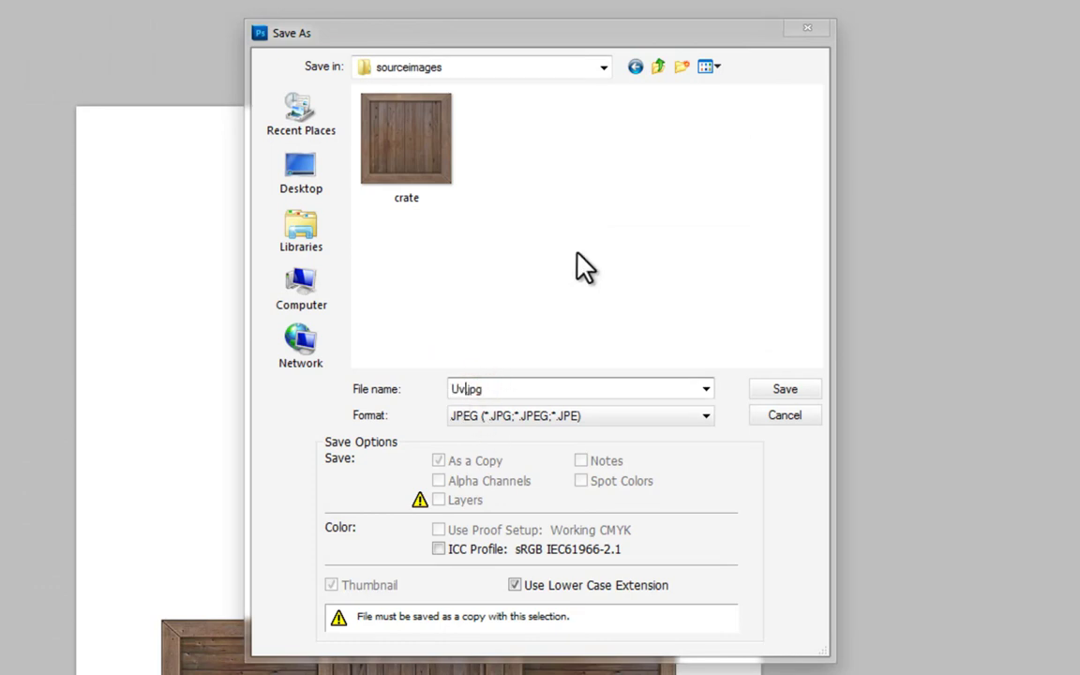
{"action": "type", "text": "Box"}
{"action": "left_click", "coordinate": [797, 390]}
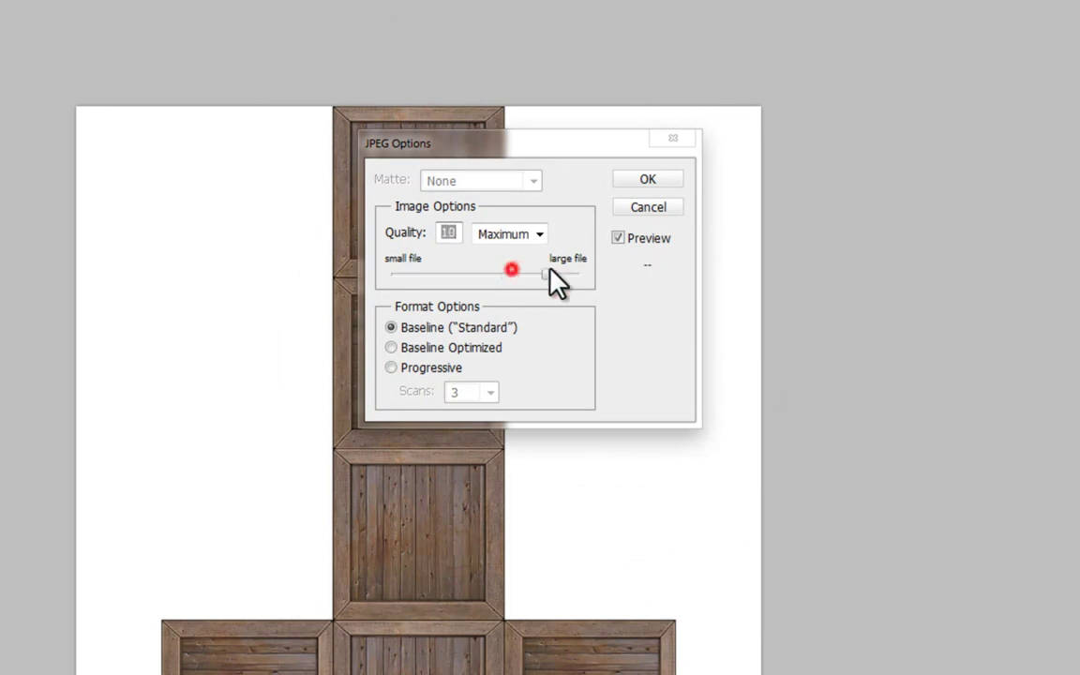
{"action": "left_click", "coordinate": [648, 179]}
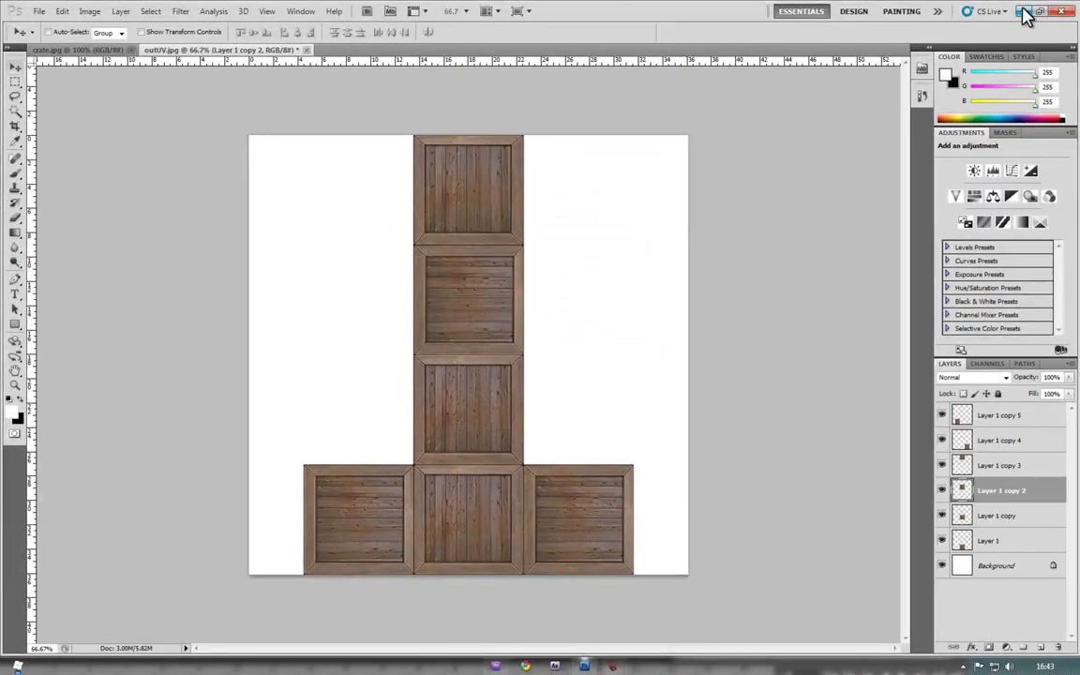
- Minimise Photoshop and open 3DBoxAE > sourceimages in Explorer to confirm UVBox.jpg exists
{"action": "left_click", "coordinate": [1025, 12]}
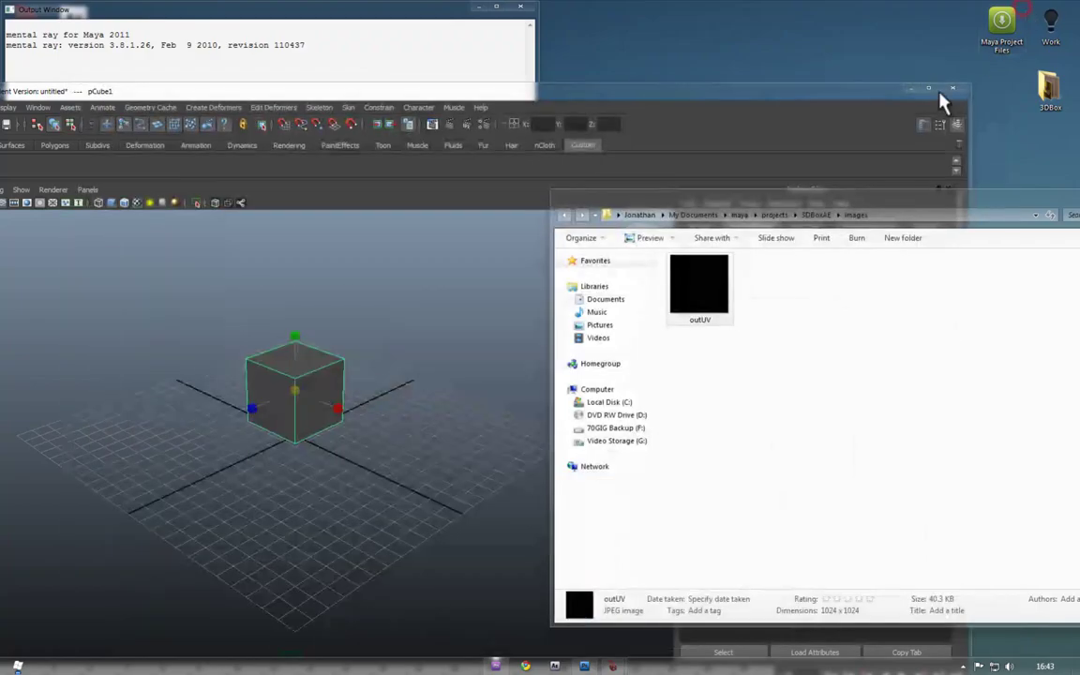
{"action": "left_click", "coordinate": [819, 218]}
{"action": "double_click", "coordinate": [718, 544]}
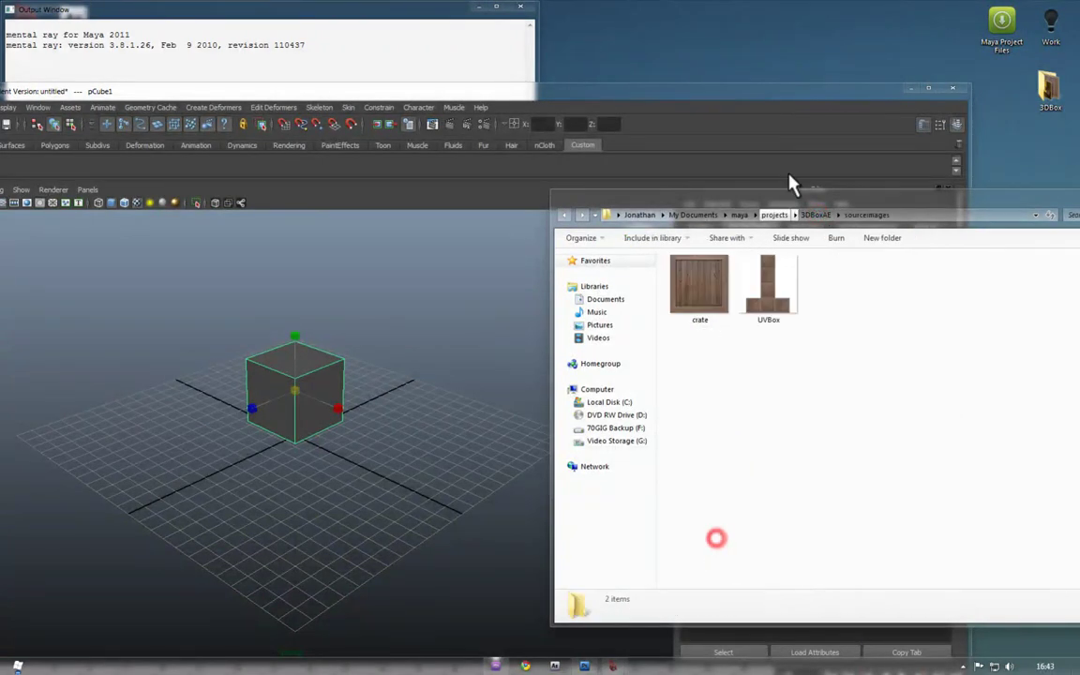
- Bring Maya to the front, maximise it, and deselect the cube
{"action": "left_click", "coordinate": [660, 104]}
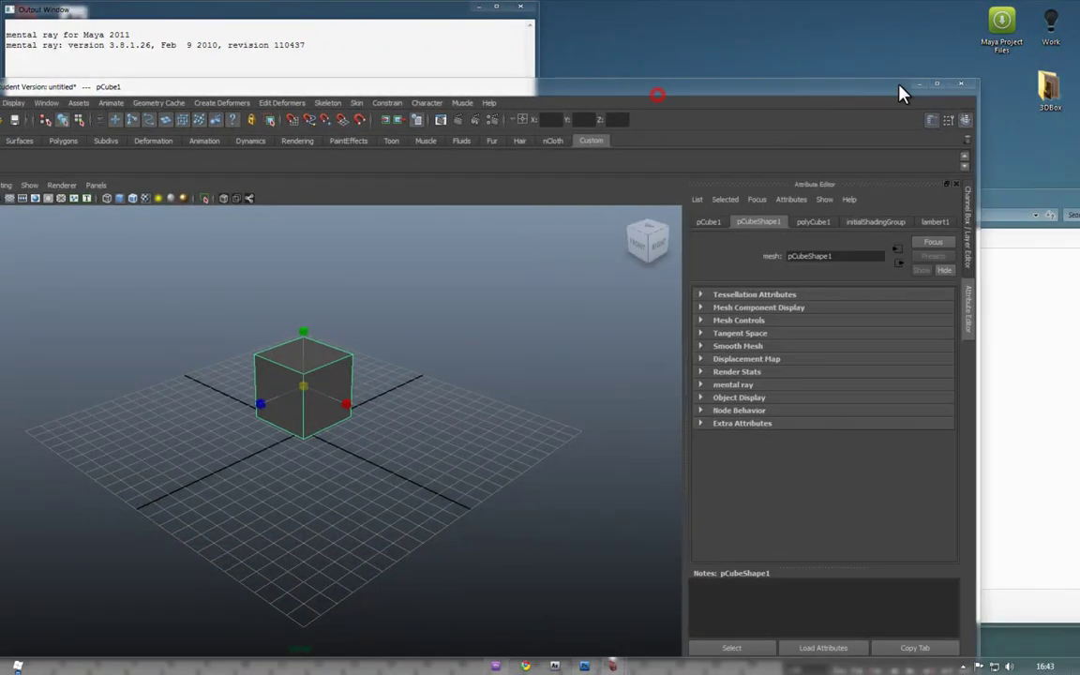
{"action": "left_click", "coordinate": [930, 88]}
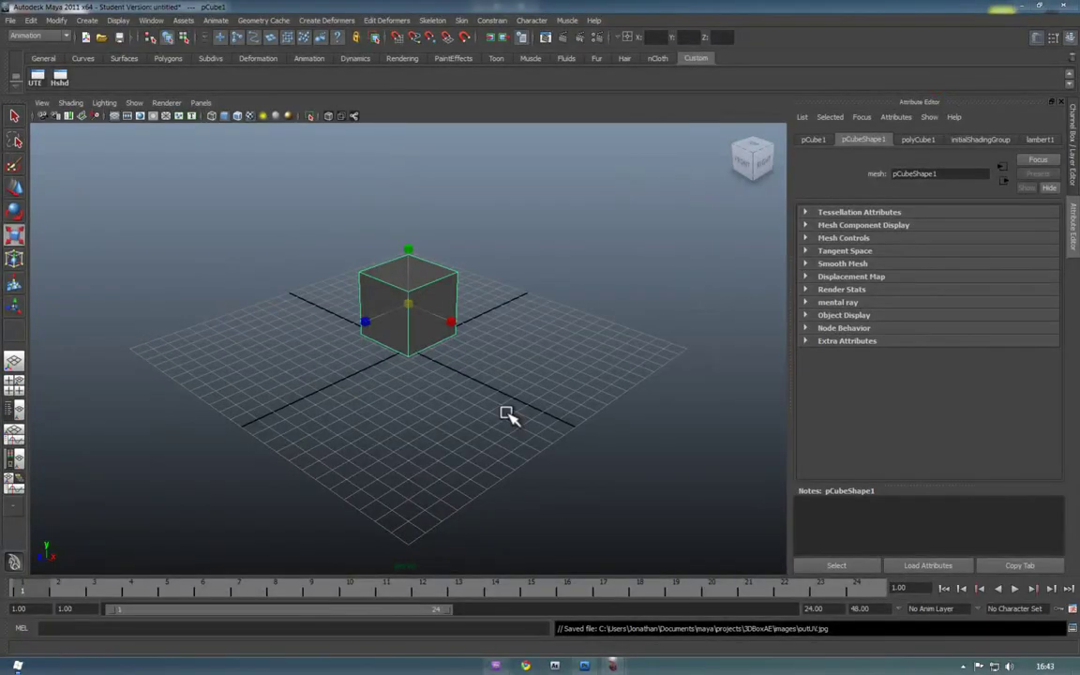
{"action": "left_click", "coordinate": [611, 211]}
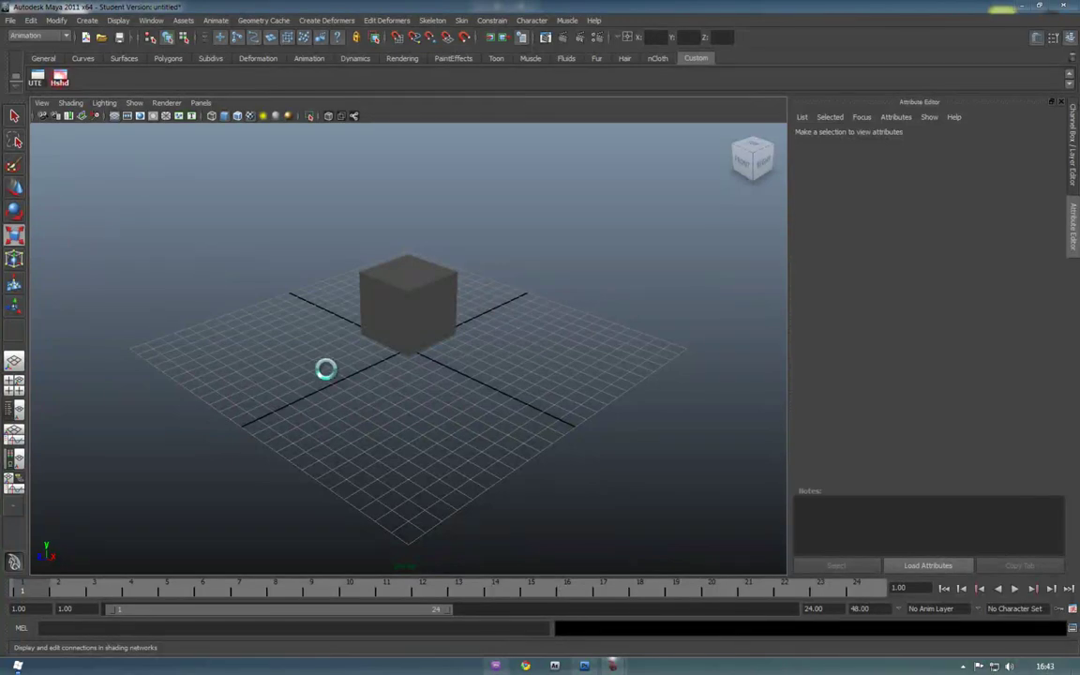
- Open the Hypershade, create lambert2 from the Lambert swatch, and drag it onto the cube
{"action": "left_click", "coordinate": [151, 20]}
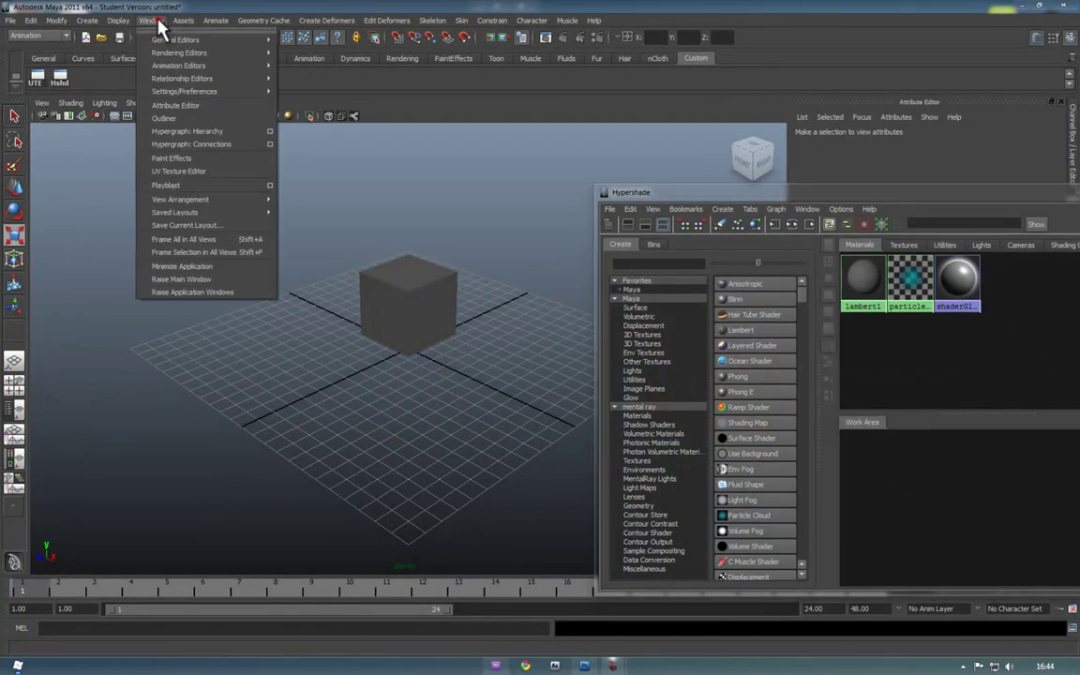
{"action": "mouse_move", "coordinate": [191, 68]}
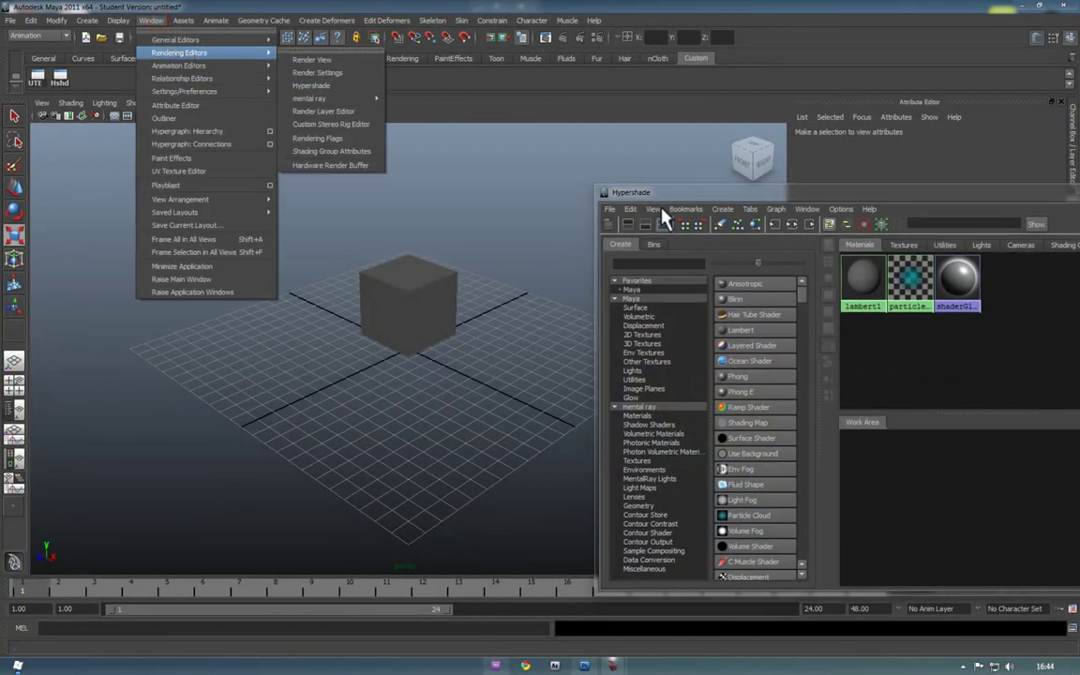
{"action": "left_click", "coordinate": [769, 197]}
{"action": "left_click_drag", "start_coordinate": [769, 197], "coordinate": [649, 151]}
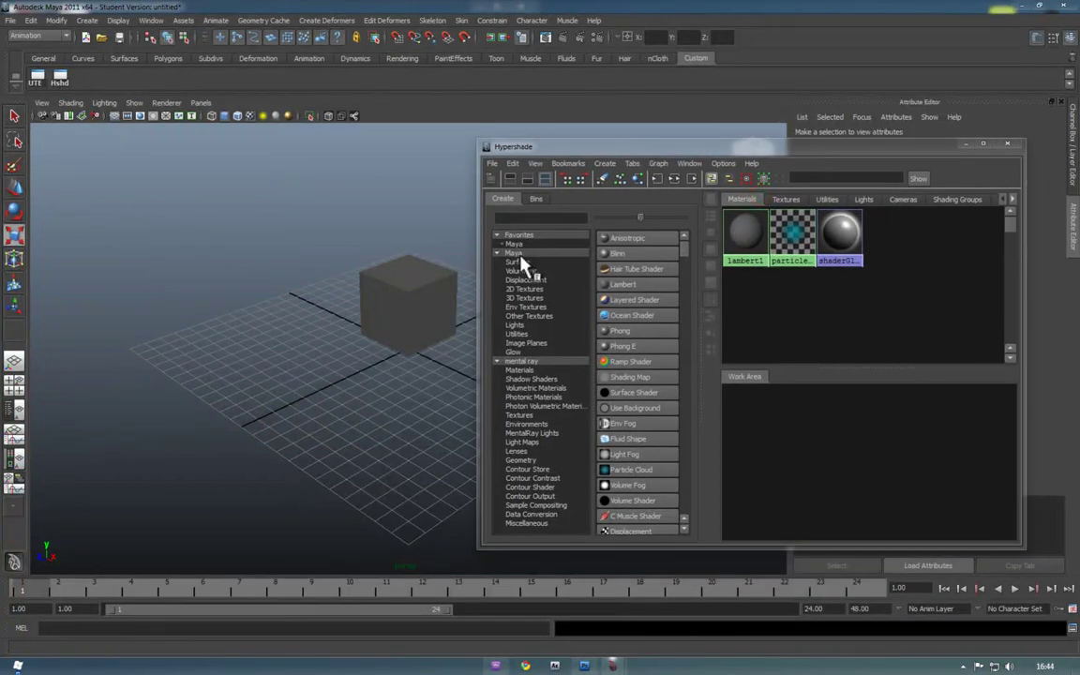
{"action": "left_click", "coordinate": [609, 286]}
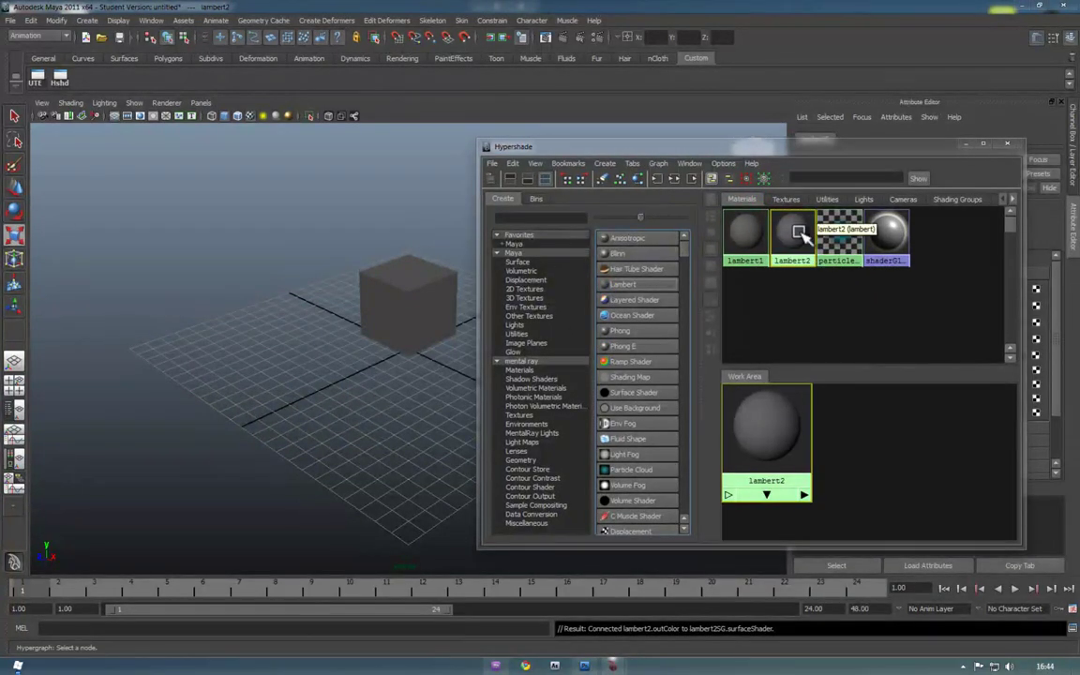
{"action": "middle_click_drag", "start_coordinate": [796, 233], "coordinate": [394, 296]}
- Connect a file texture loading UVBox.jpg to lambert2's Color, then close the Hypershade
{"action": "left_click", "coordinate": [413, 305]}
{"action": "left_click", "coordinate": [740, 229]}
{"action": "left_click_drag", "start_coordinate": [709, 150], "coordinate": [334, 350]}
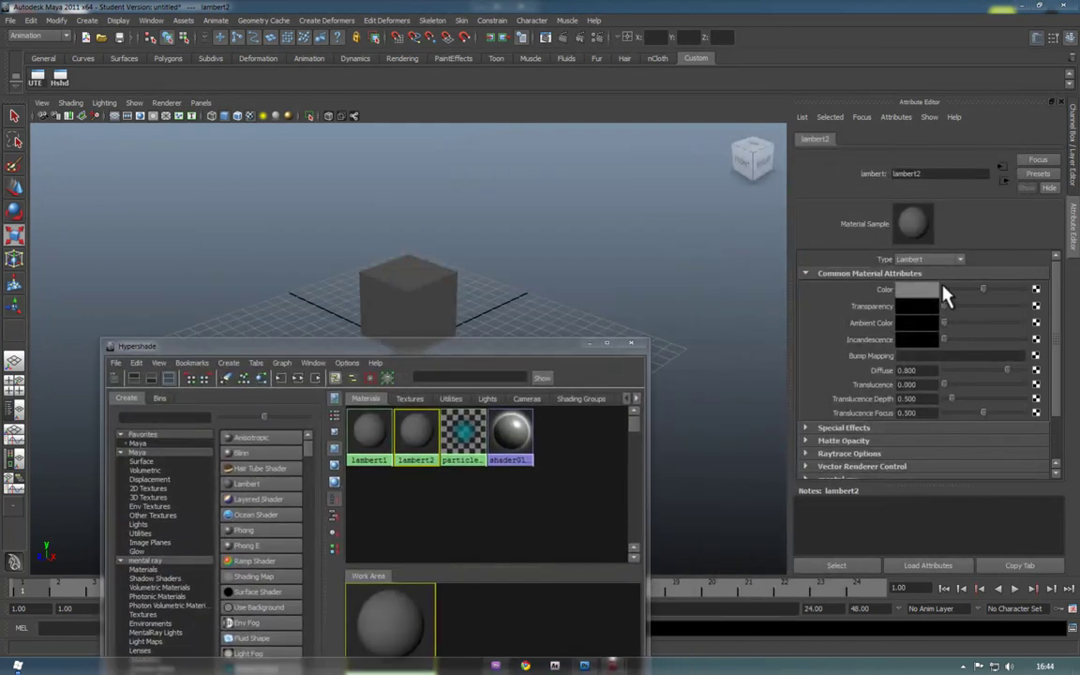
{"action": "left_click", "coordinate": [870, 306]}
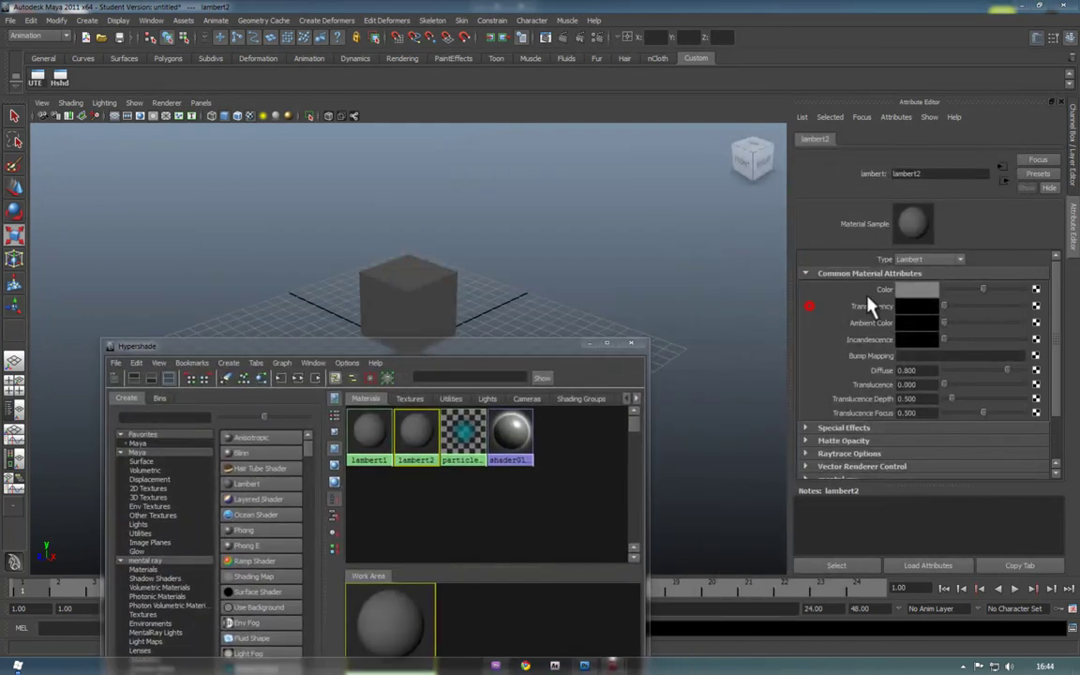
{"action": "left_click", "coordinate": [1034, 290]}
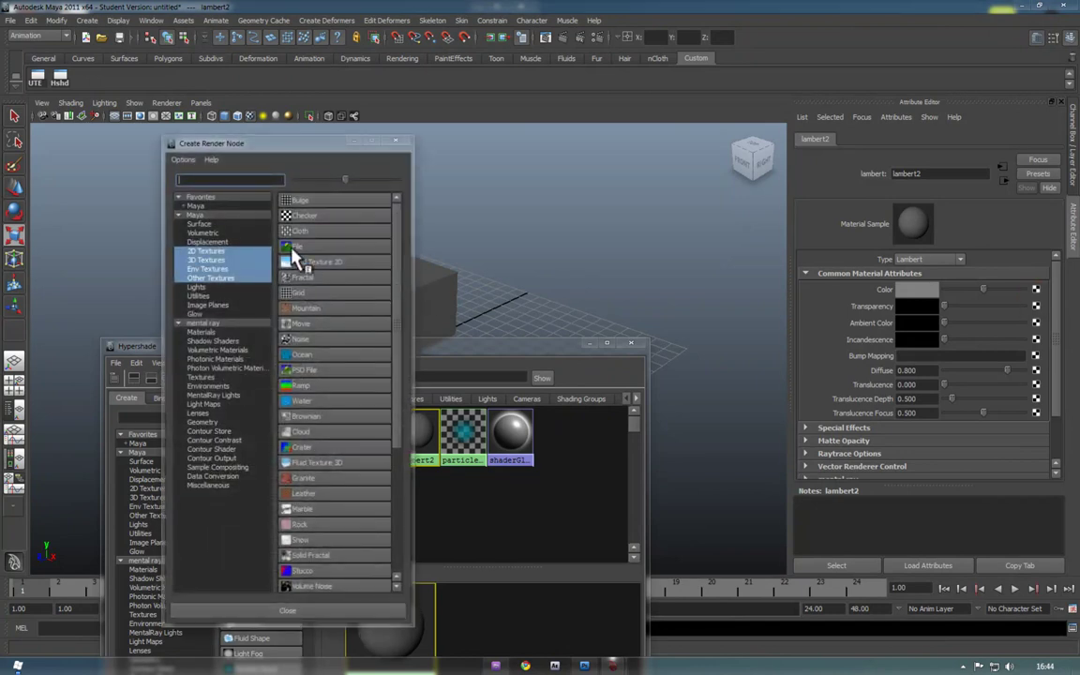
{"action": "left_click", "coordinate": [293, 247]}
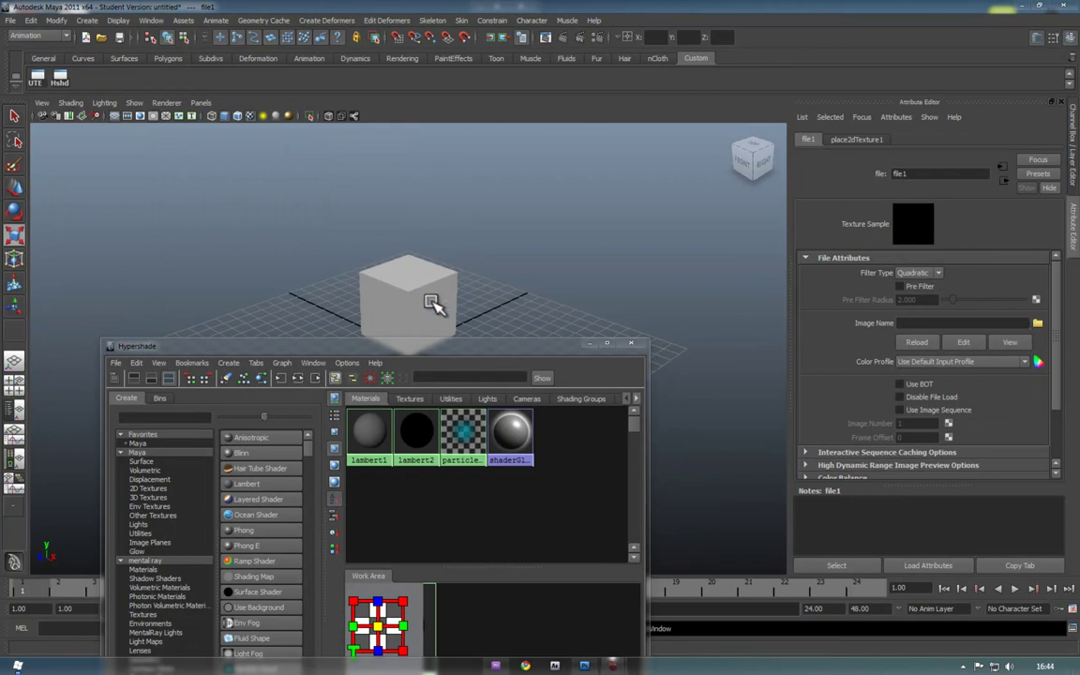
{"action": "left_click", "coordinate": [1037, 324]}
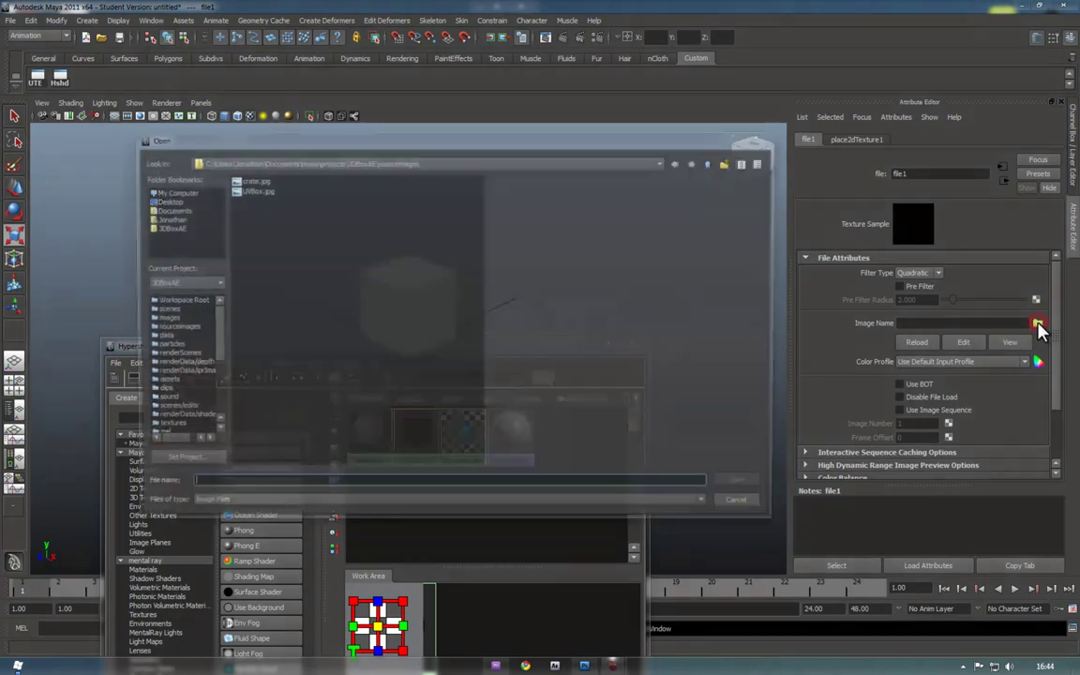
{"action": "left_click", "coordinate": [251, 190]}
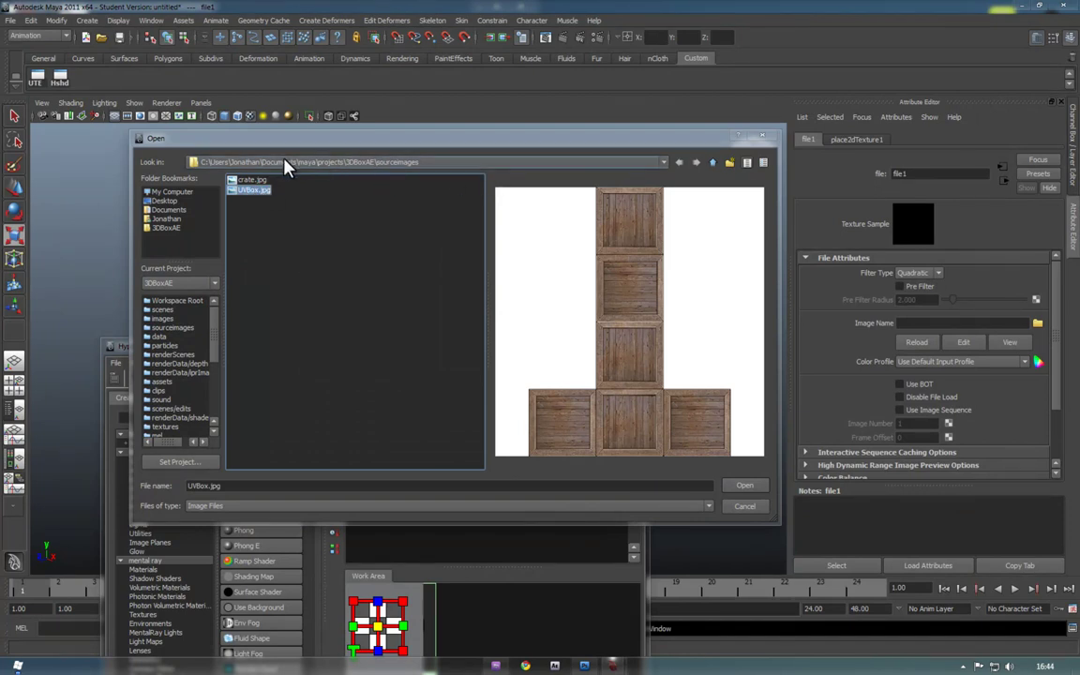
{"action": "left_click", "coordinate": [745, 487]}
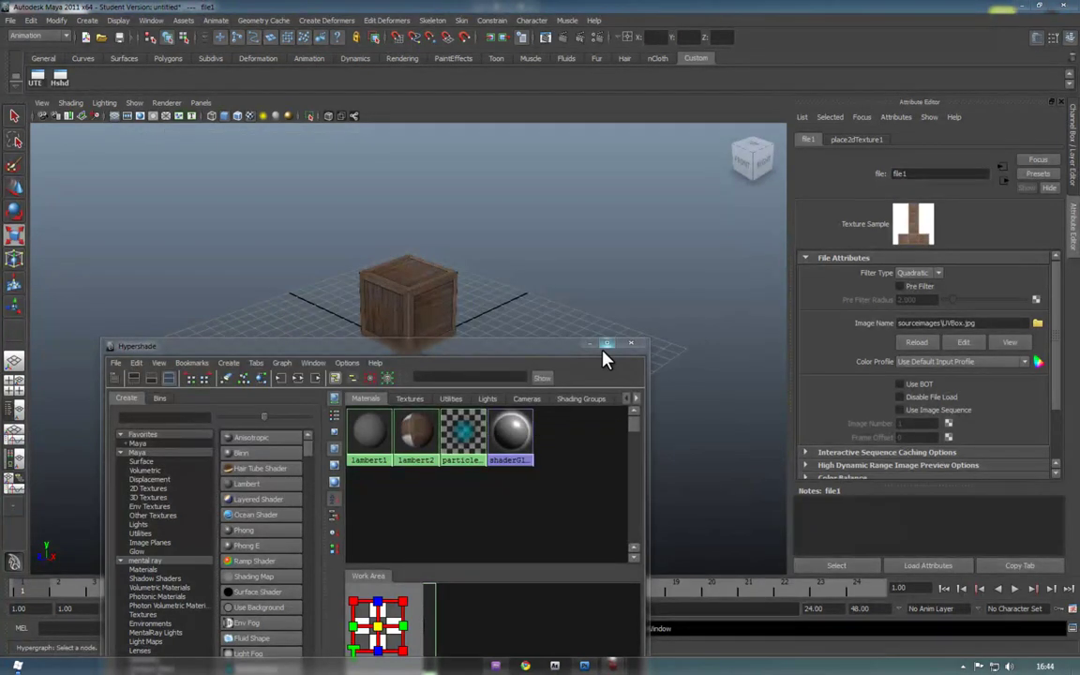
{"action": "left_click", "coordinate": [631, 343]}
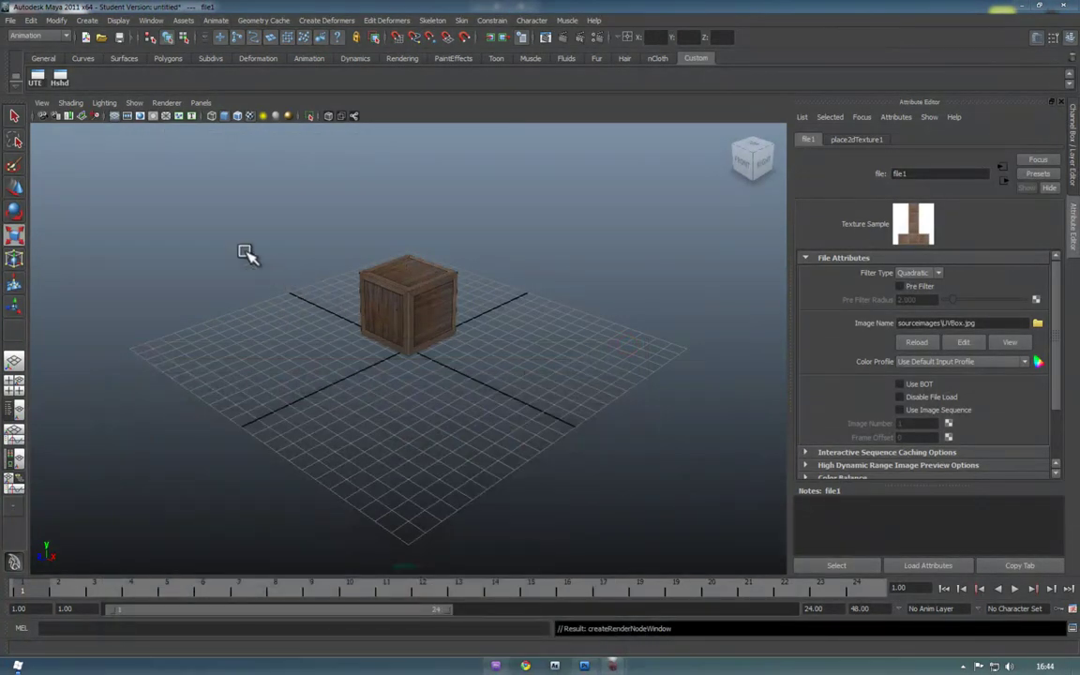
- Orbit the textured crate to view its front and right side, switch to Scale, and reopen Hypershade
{"action": "left_click", "coordinate": [241, 281]}
{"action": "scroll", "coordinate": [399, 295], "scroll_direction": "up", "scroll_amount": 3}
{"action": "left_click_drag", "start_coordinate": [761, 172], "coordinate": [752, 161]}
{"action": "left_click", "coordinate": [752, 152]}
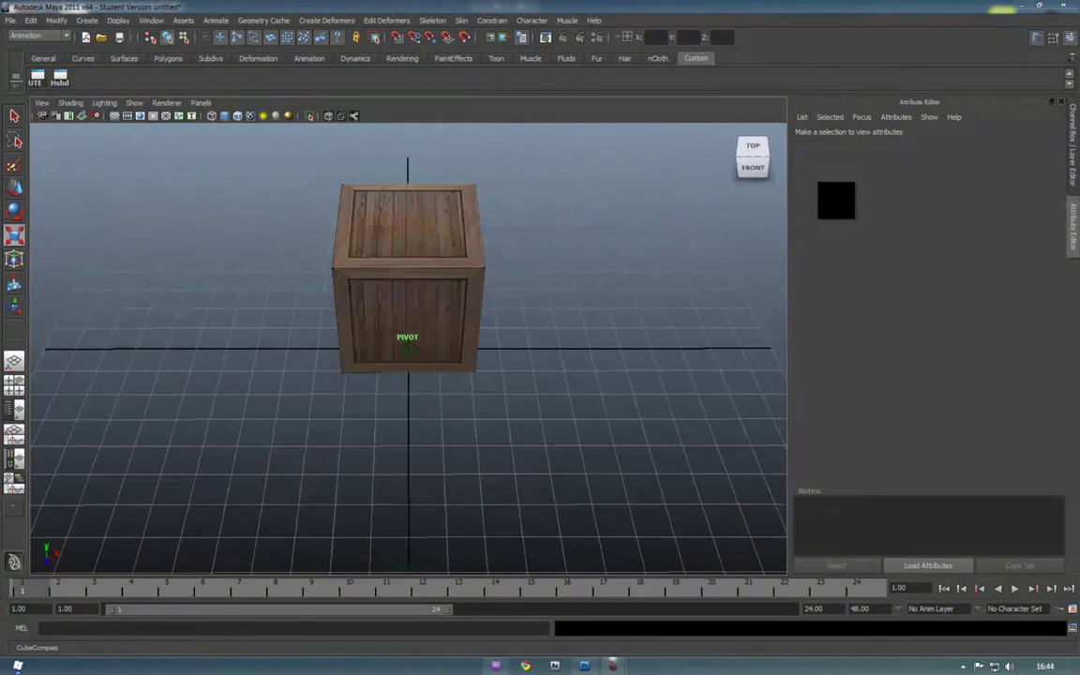
{"action": "left_click_drag", "start_coordinate": [833, 197], "coordinate": [784, 188], "text": "alt"}
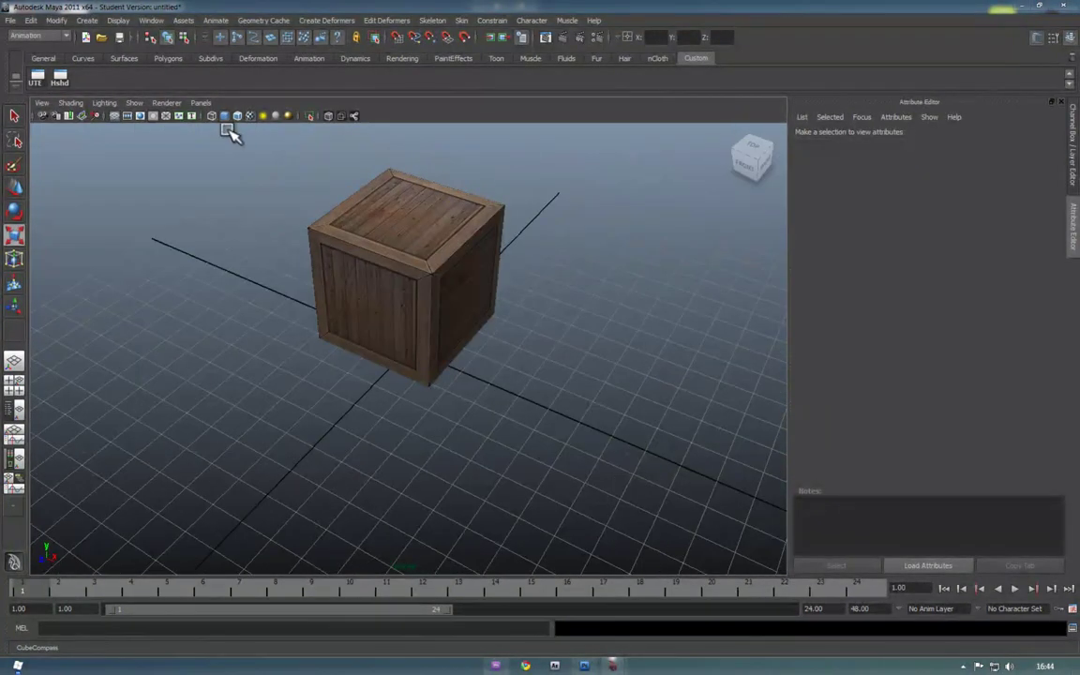
{"action": "key", "text": "r"}
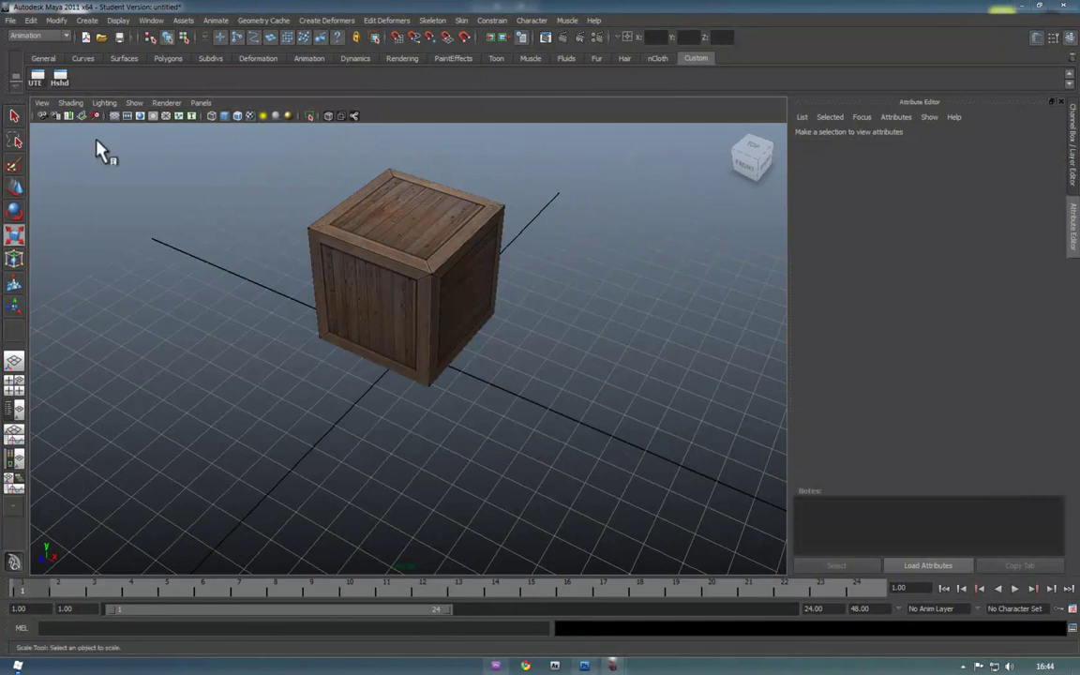
{"action": "left_click", "coordinate": [62, 84]}
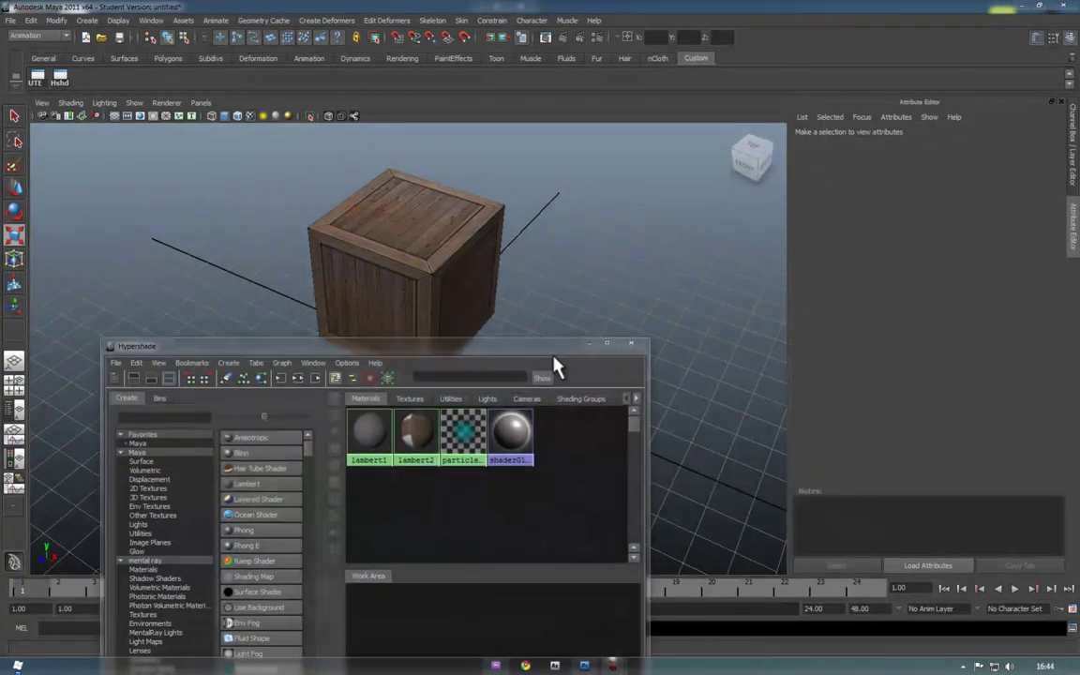
- Select the crate and its lambert2 material, then open Hypershade's Edit menu for Convert to File Texture
{"action": "left_click_drag", "start_coordinate": [465, 362], "coordinate": [878, 179]}
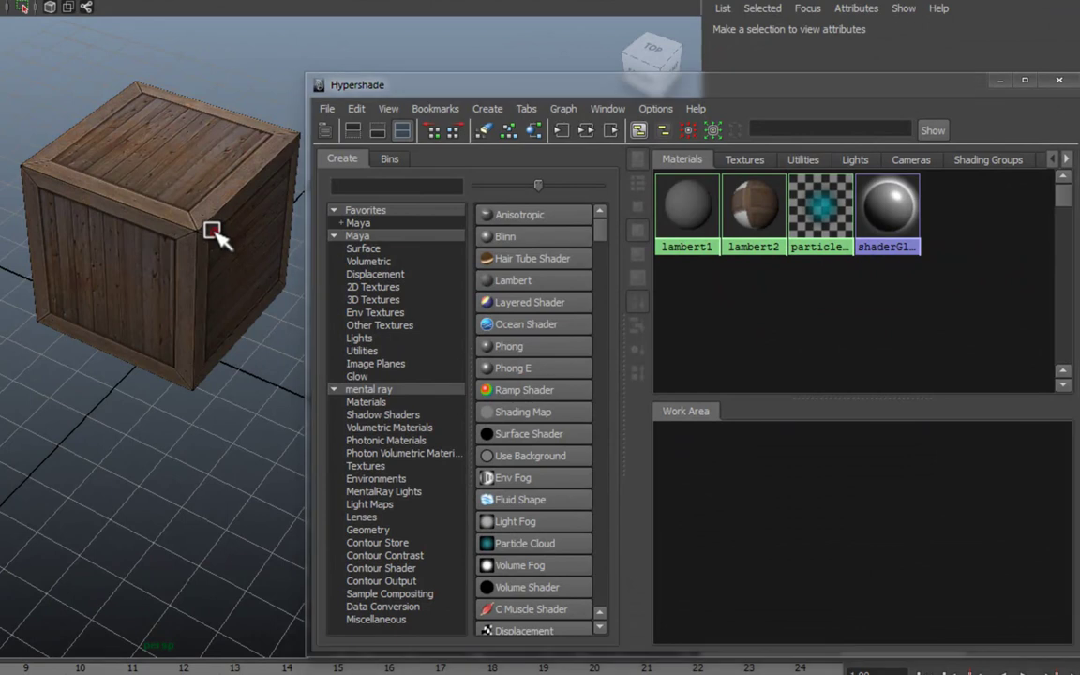
{"action": "left_click", "coordinate": [216, 233]}
{"action": "left_click", "coordinate": [747, 208]}
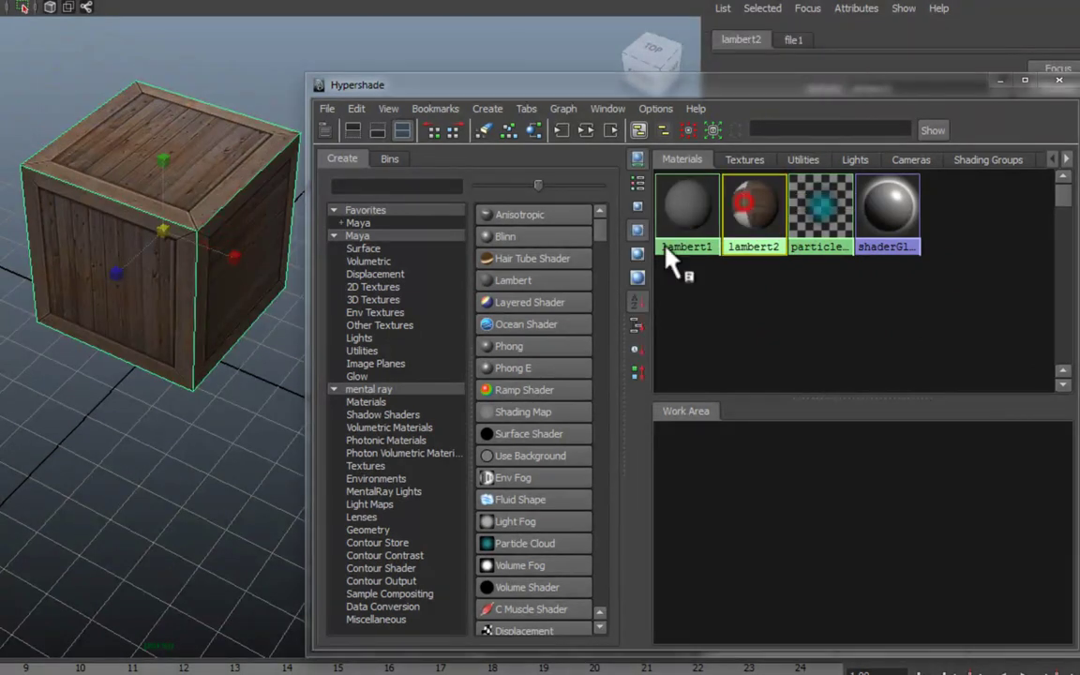
{"action": "left_click", "coordinate": [356, 109]}
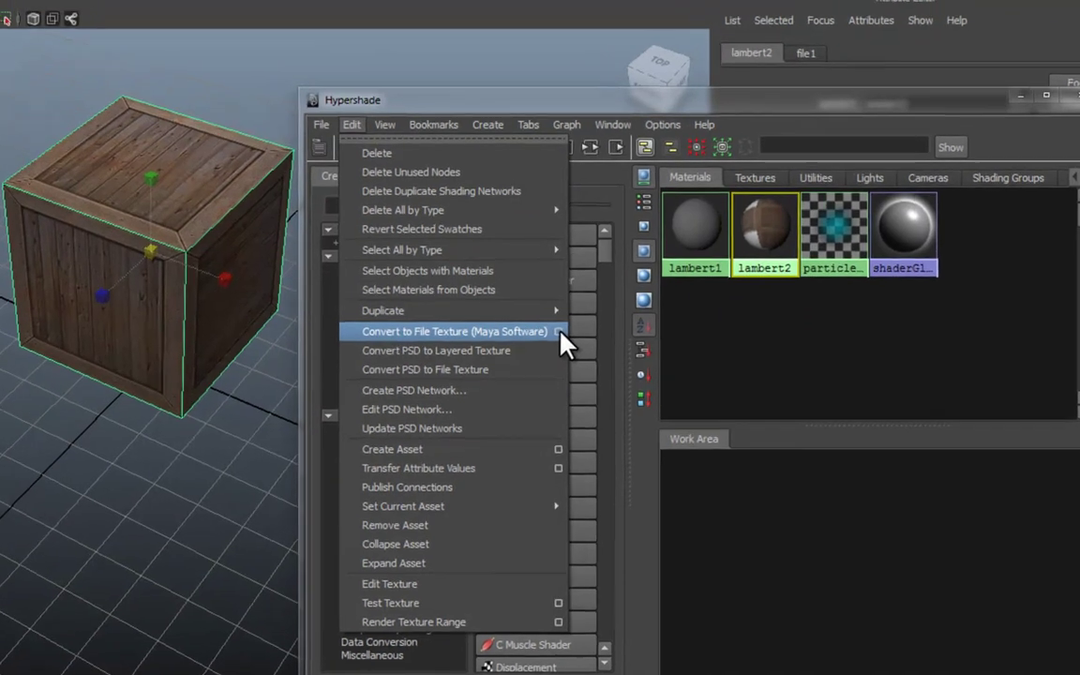
- Convert lambert2 to a file texture: anti-aliasing on, Extend edge color, 1024×1024, JPEG format
{"action": "left_click", "coordinate": [556, 309]}
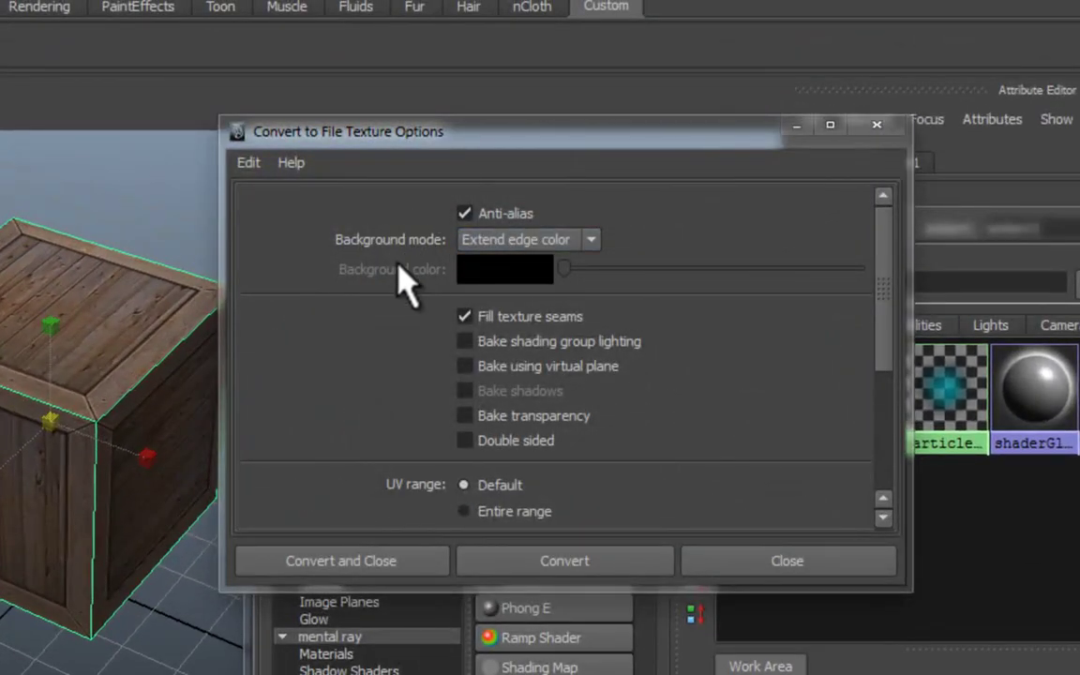
{"action": "left_click", "coordinate": [465, 213]}
{"action": "left_click", "coordinate": [467, 214]}
{"action": "left_click", "coordinate": [490, 240]}
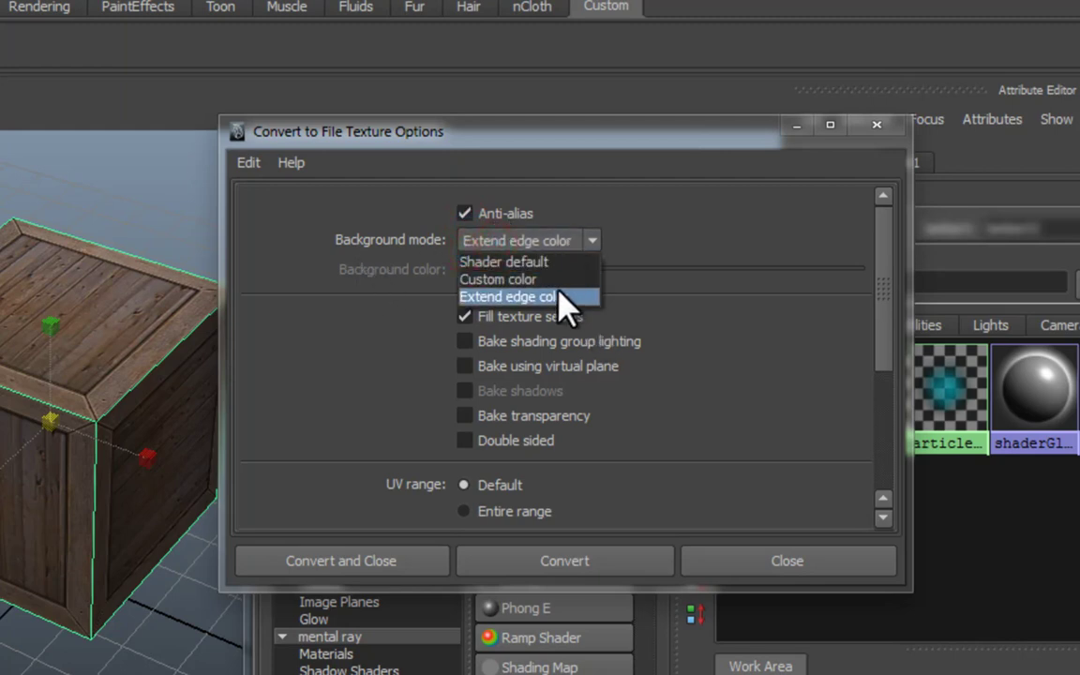
{"action": "left_click", "coordinate": [559, 296]}
{"action": "left_click", "coordinate": [670, 405]}
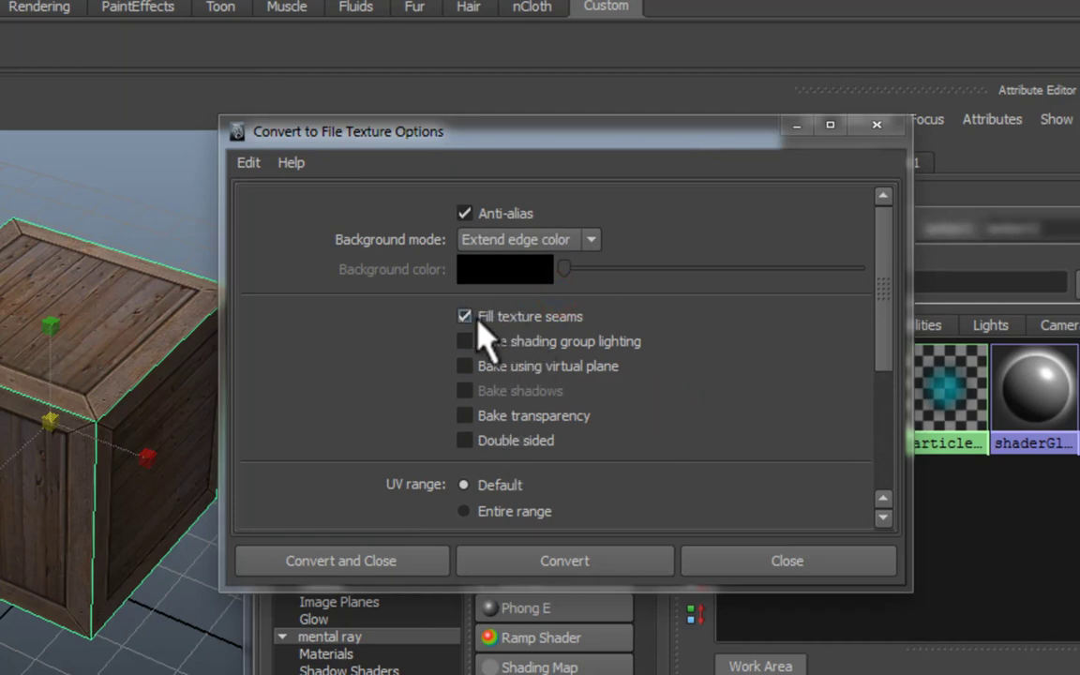
{"action": "left_click_drag", "start_coordinate": [879, 242], "coordinate": [892, 380]}
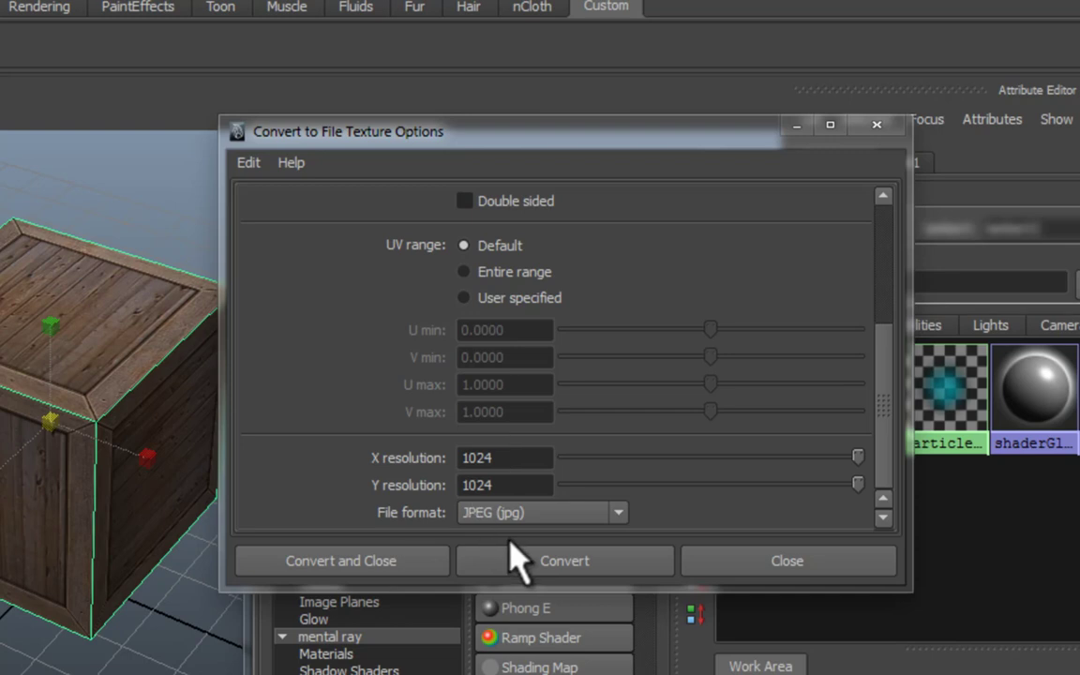
{"action": "left_click", "coordinate": [486, 520]}
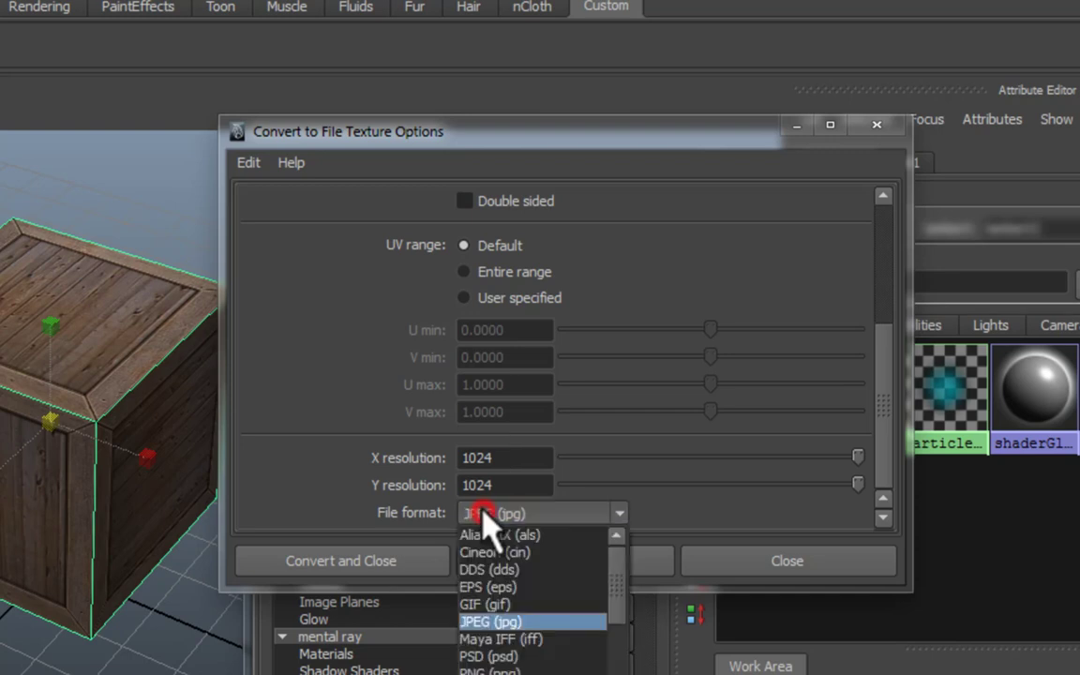
{"action": "left_click_drag", "start_coordinate": [614, 600], "coordinate": [626, 654]}
{"action": "scroll", "coordinate": [612, 634], "scroll_direction": "up", "scroll_amount": 2}
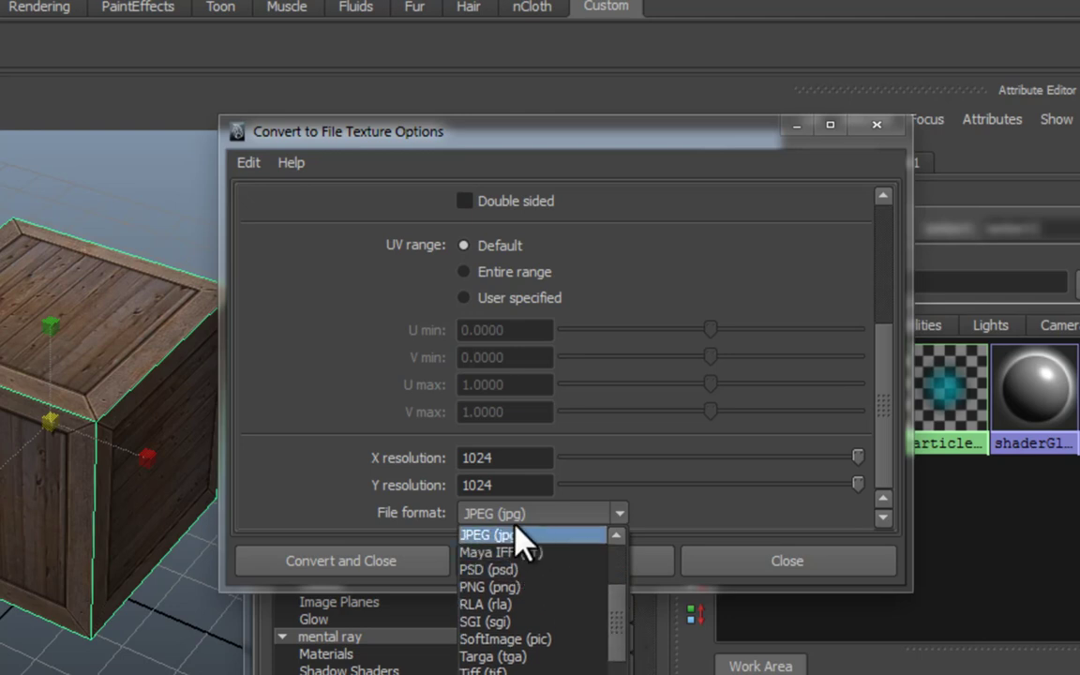
{"action": "left_click", "coordinate": [659, 520]}
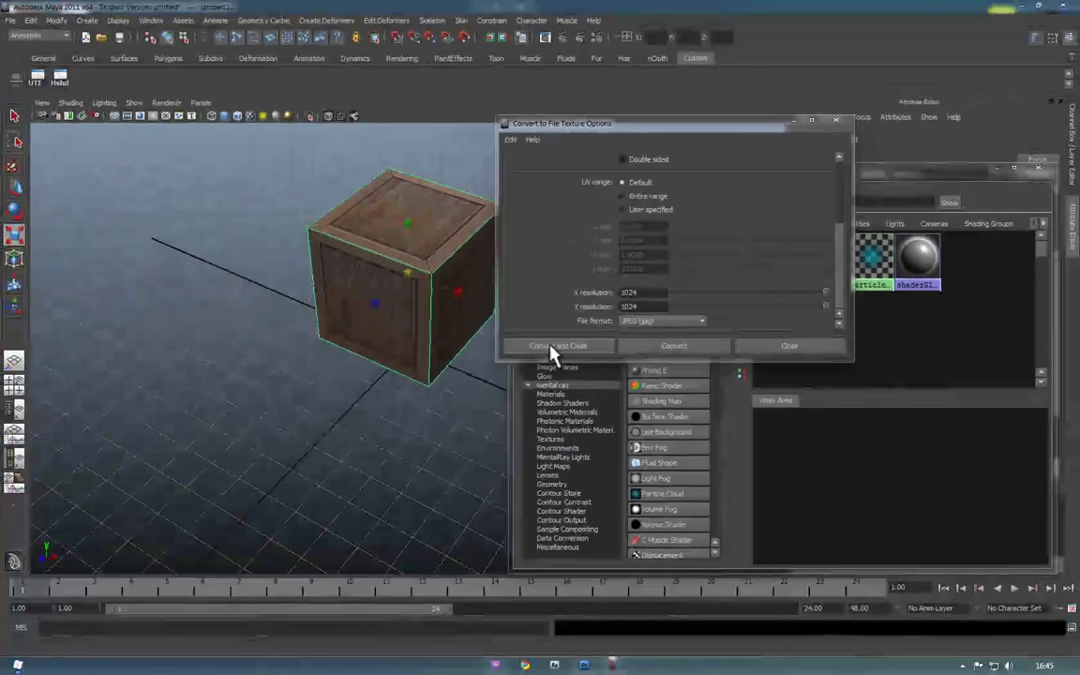
{"action": "left_click", "coordinate": [512, 385]}
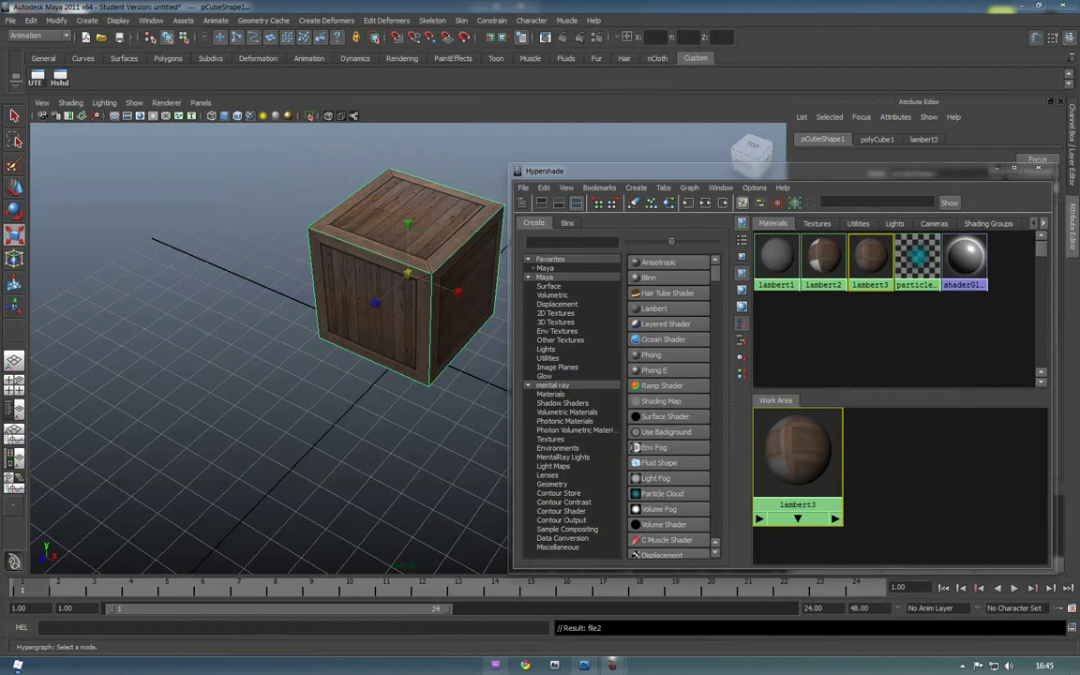
{"action": "key", "text": "alt+Tab"}
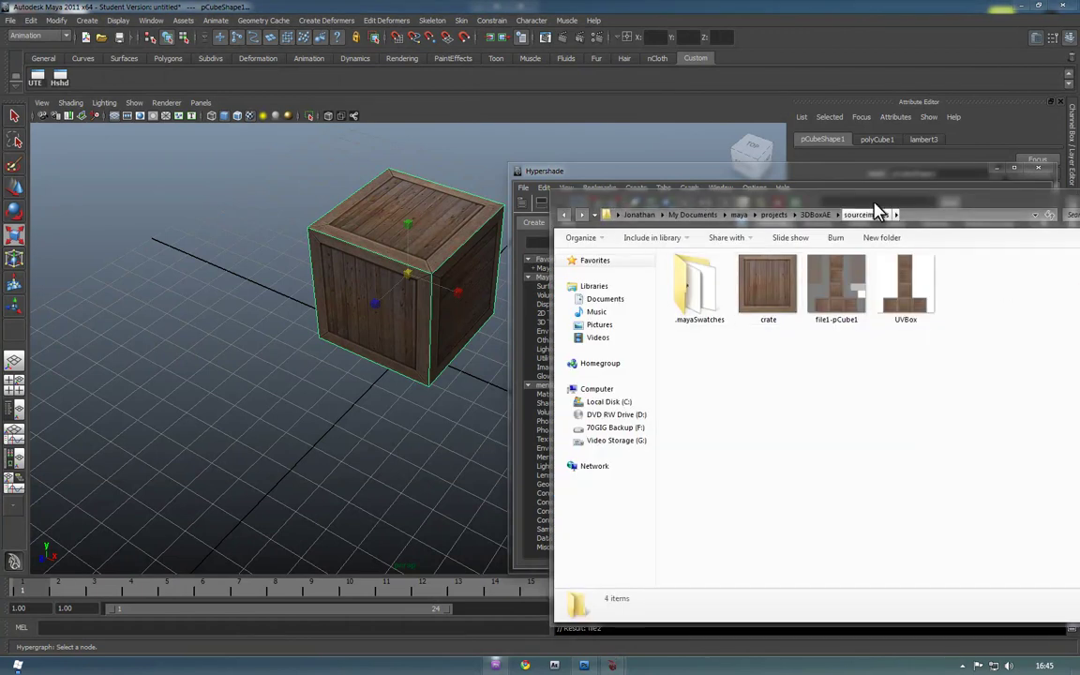
{"action": "double_click", "coordinate": [753, 248]}
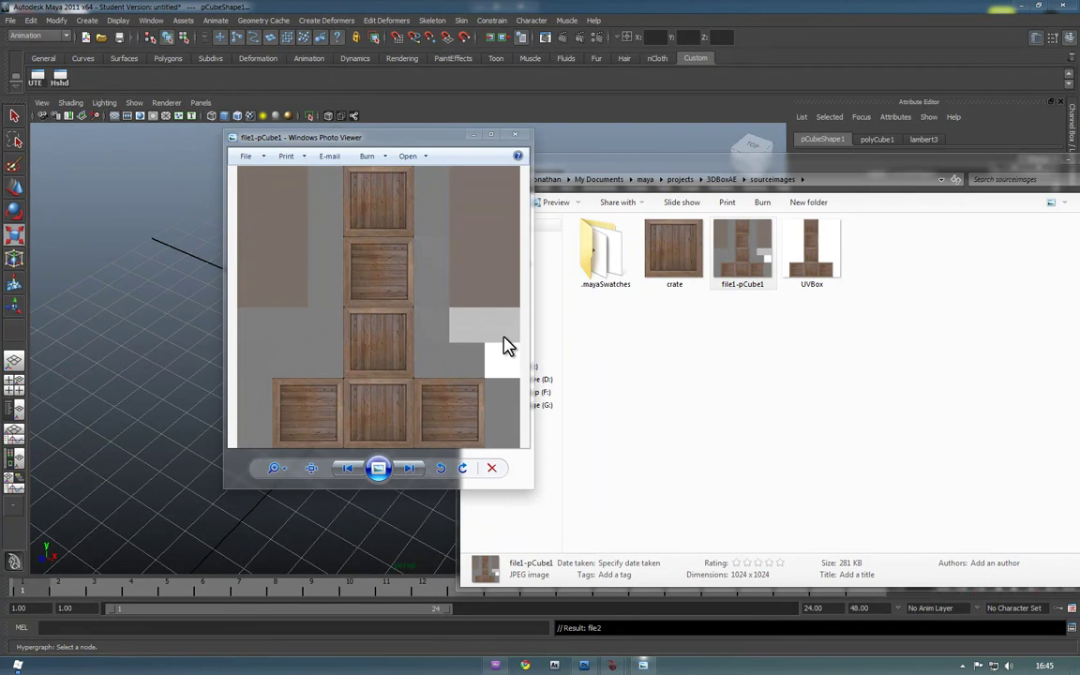
{"action": "key", "text": "Right"}
{"action": "key", "text": "Left"}
{"action": "left_click", "coordinate": [515, 135]}
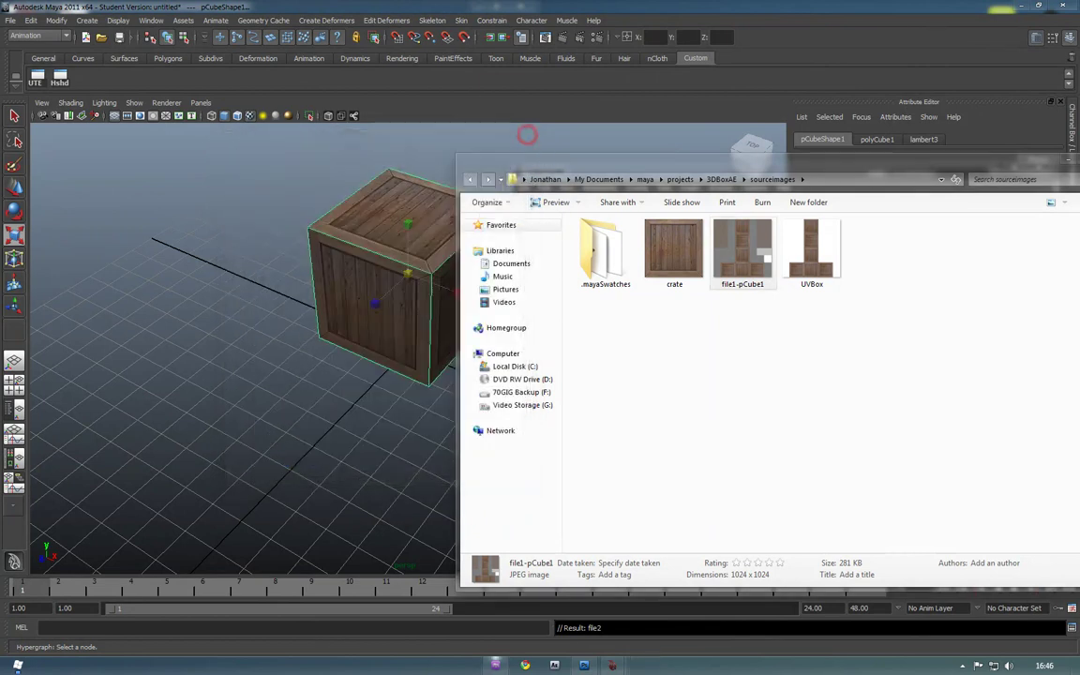
{"action": "left_click", "coordinate": [205, 362]}
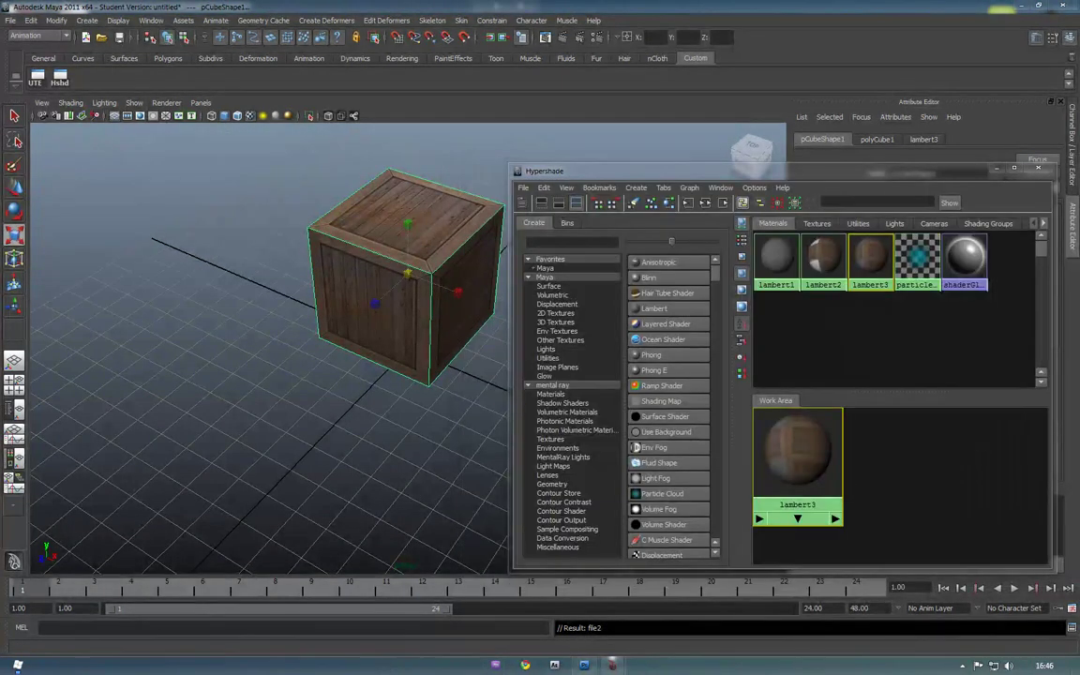
- Close the Hypershade and set Export All options to OBJexport with default file extensions on
{"action": "left_click", "coordinate": [1038, 170]}
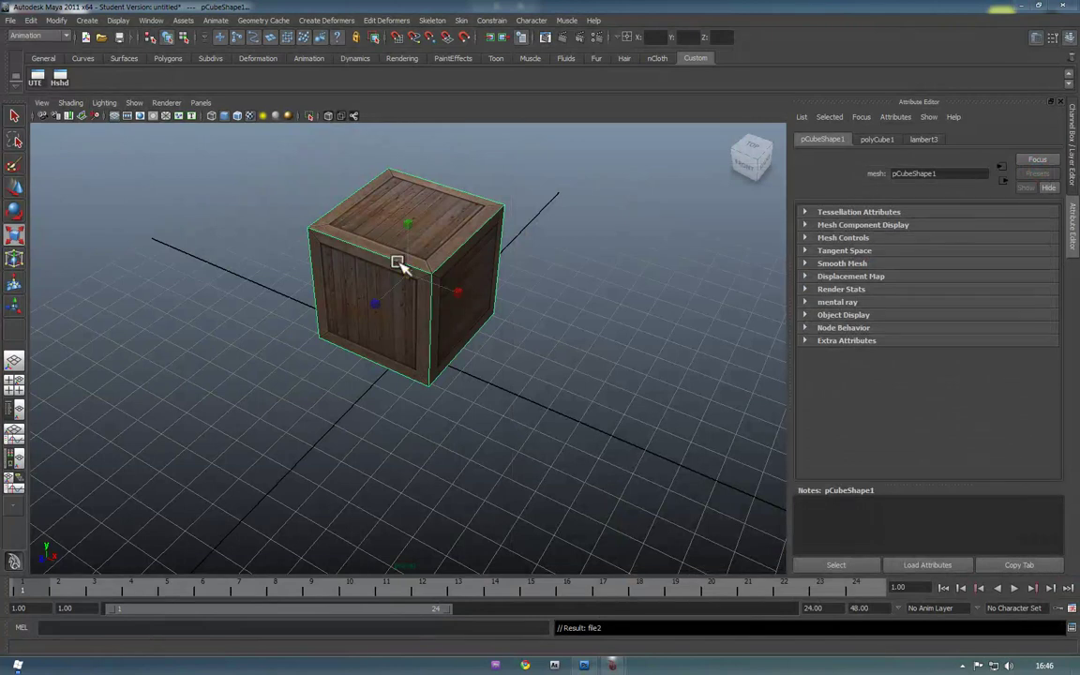
{"action": "left_click", "coordinate": [12, 19]}
{"action": "mouse_move", "coordinate": [29, 22]}
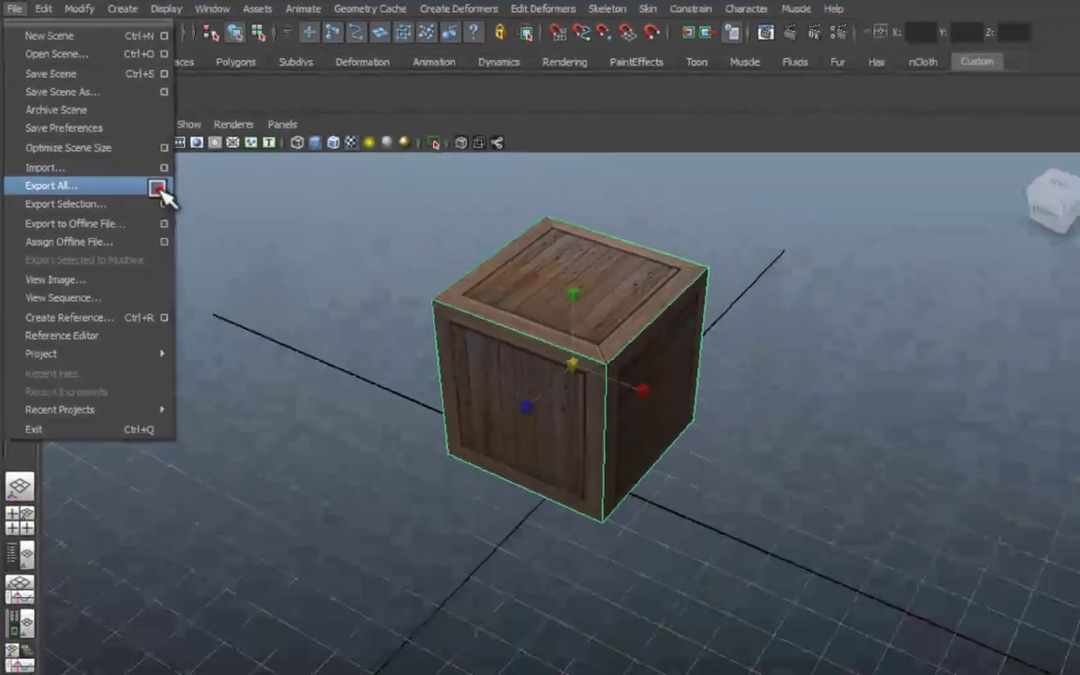
{"action": "left_click", "coordinate": [236, 287]}
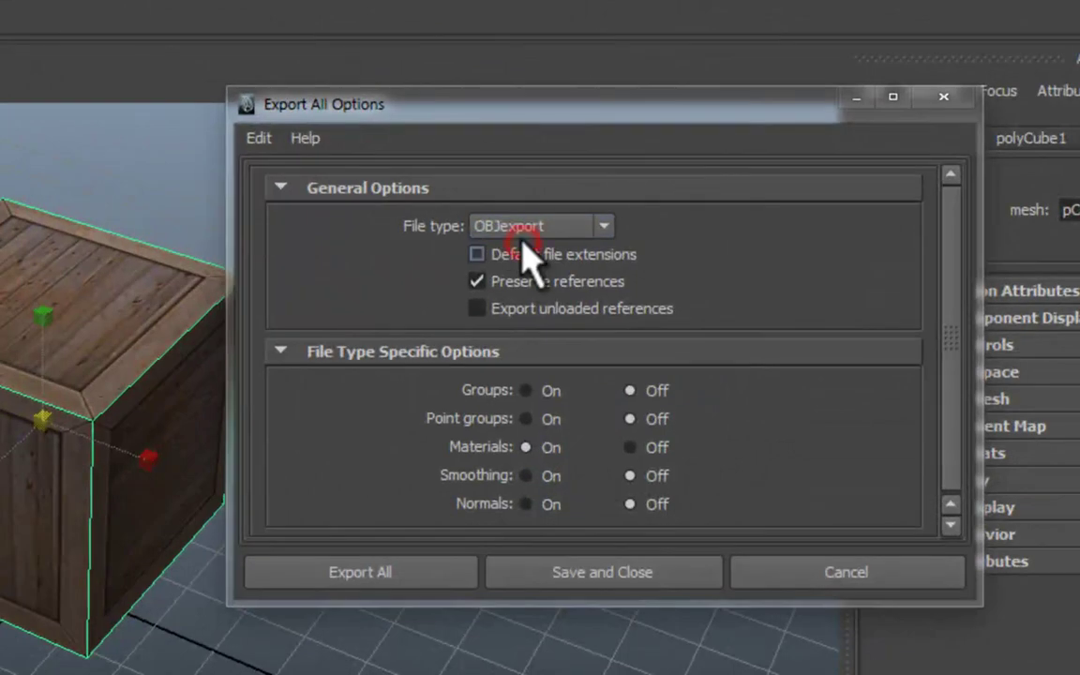
{"action": "left_click", "coordinate": [525, 254]}
{"action": "left_click", "coordinate": [544, 230]}
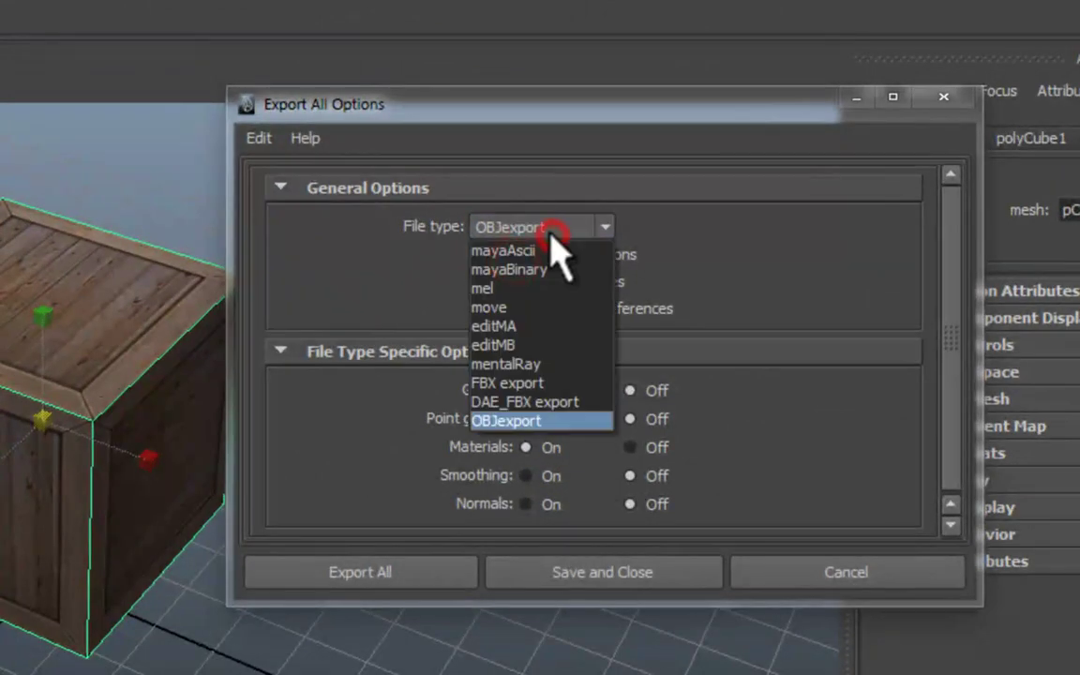
{"action": "left_click", "coordinate": [537, 424]}
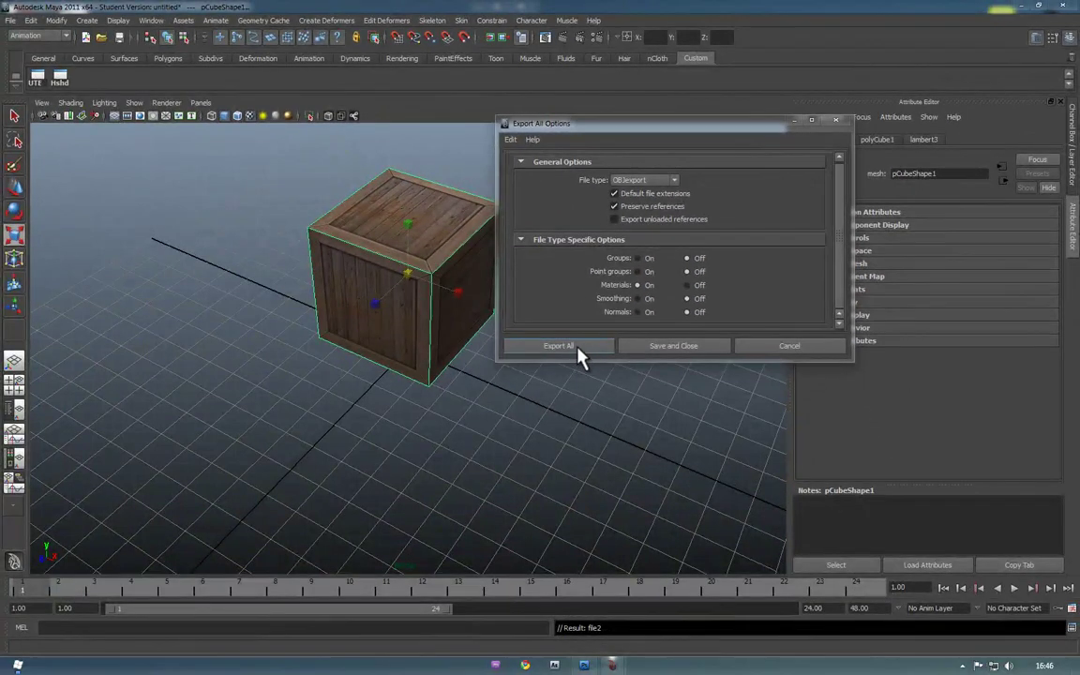
- Export the whole scene as 3dMayaBox into the desktop 3DBox folder
{"action": "left_click", "coordinate": [559, 346]}
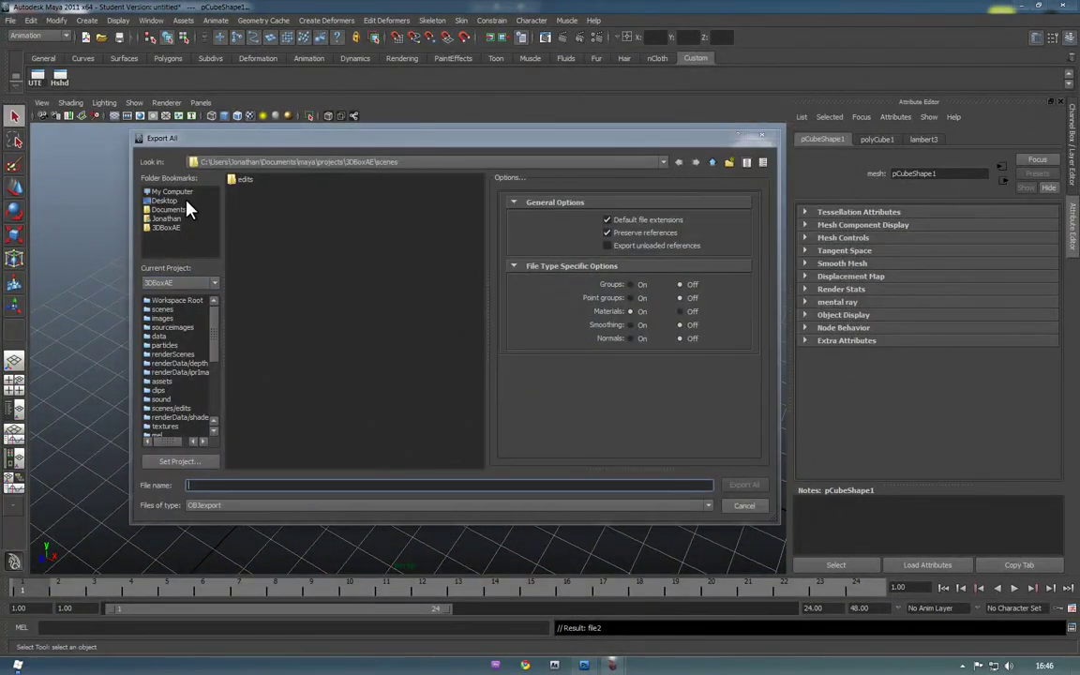
{"action": "left_click", "coordinate": [170, 191]}
{"action": "left_click", "coordinate": [164, 200]}
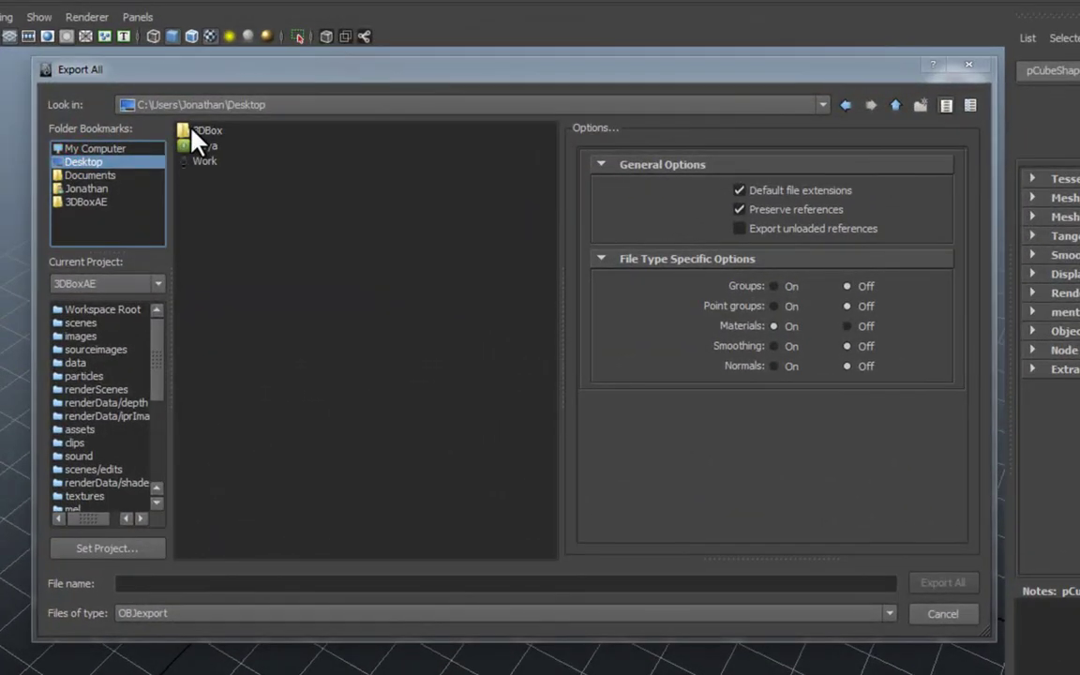
{"action": "left_click", "coordinate": [216, 136]}
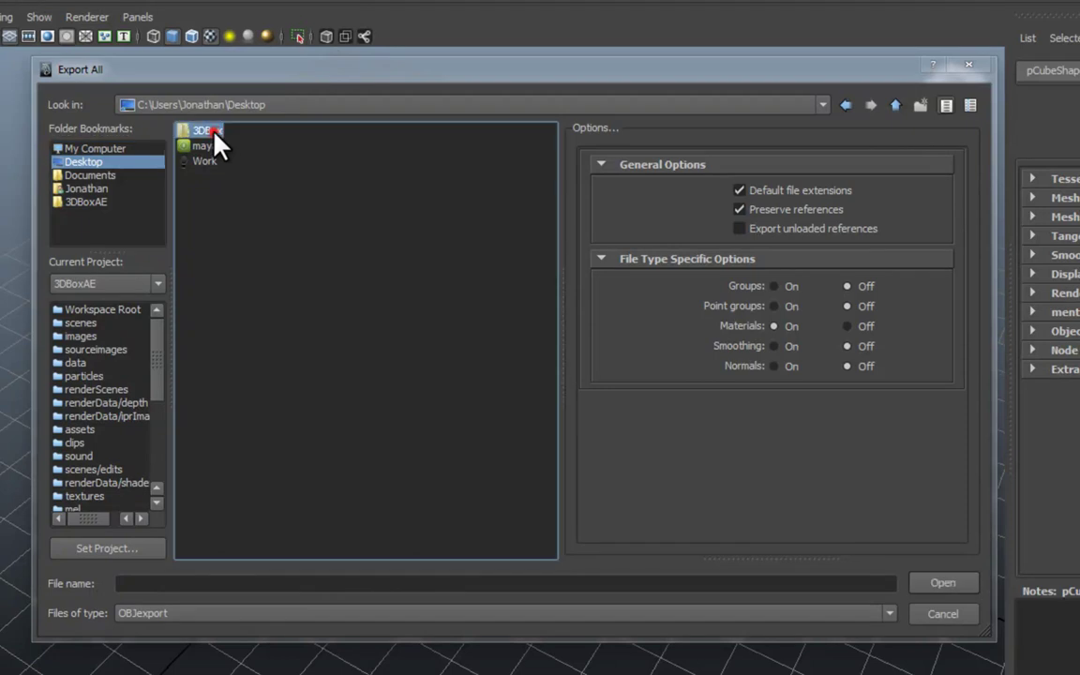
{"action": "double_click", "coordinate": [216, 136]}
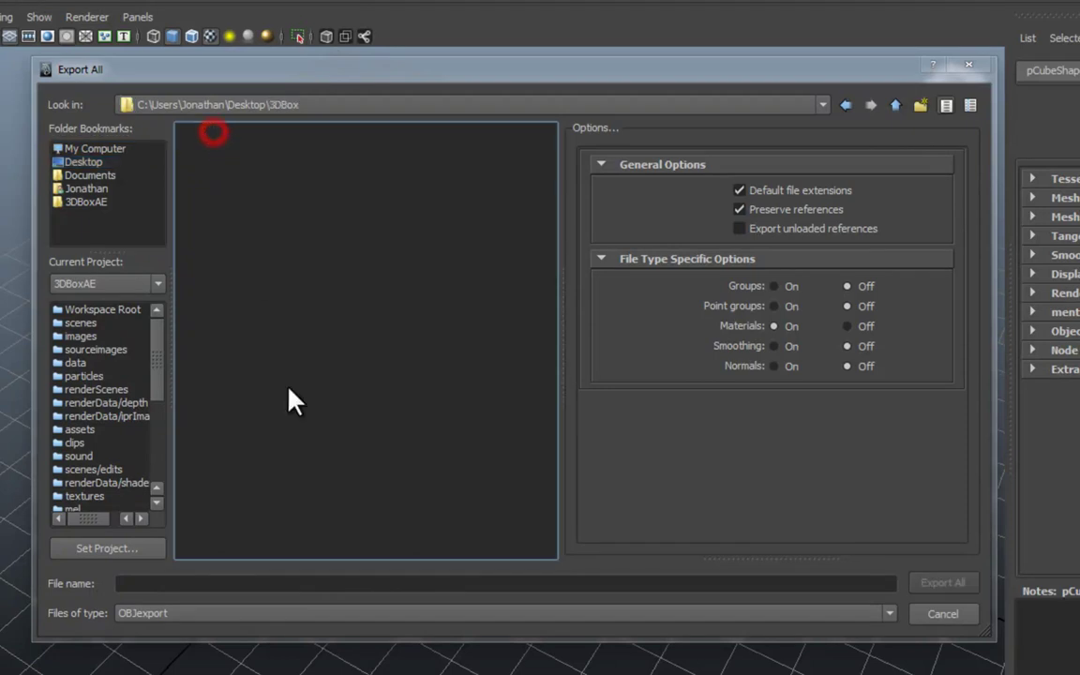
{"action": "left_click", "coordinate": [157, 584]}
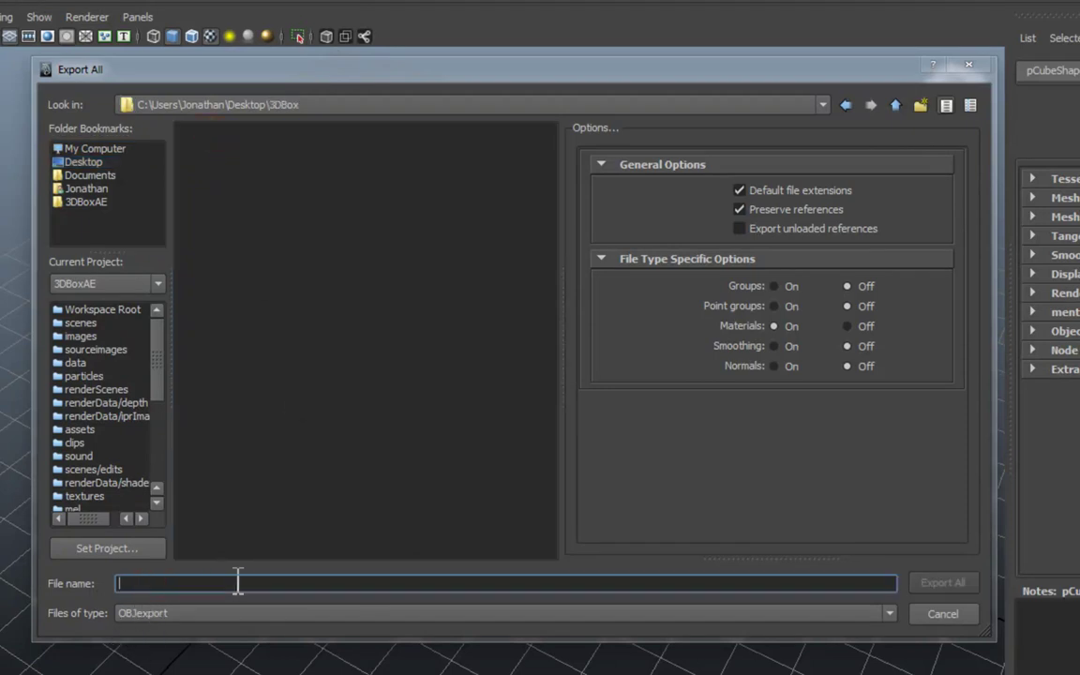
{"action": "type", "text": "3dMayaBox"}
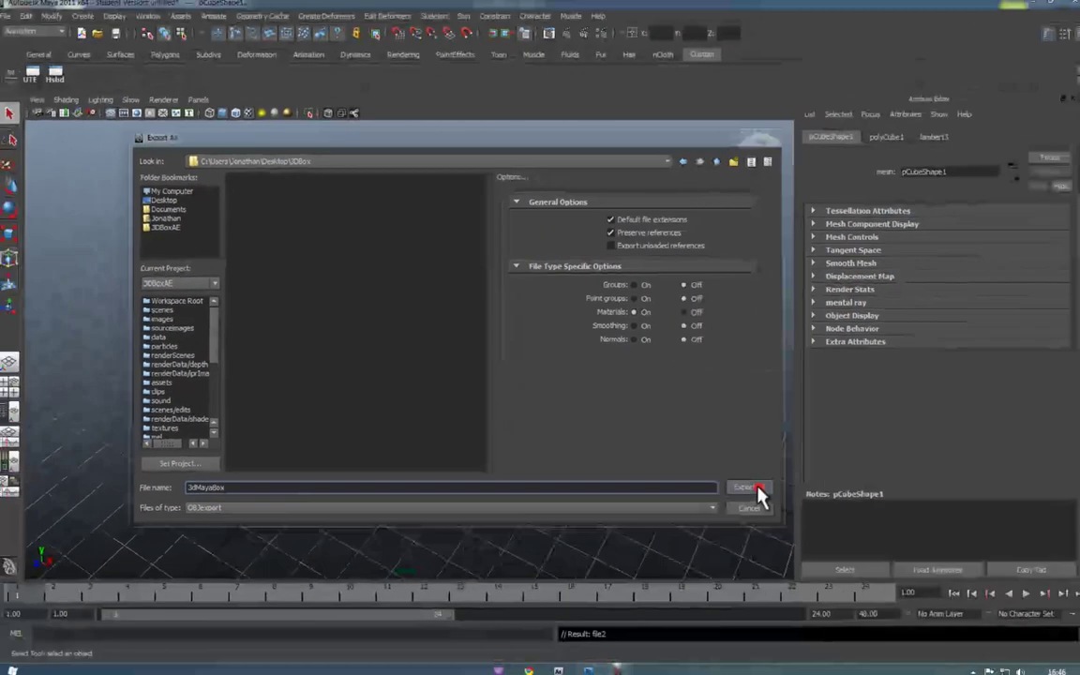
{"action": "left_click", "coordinate": [942, 582]}
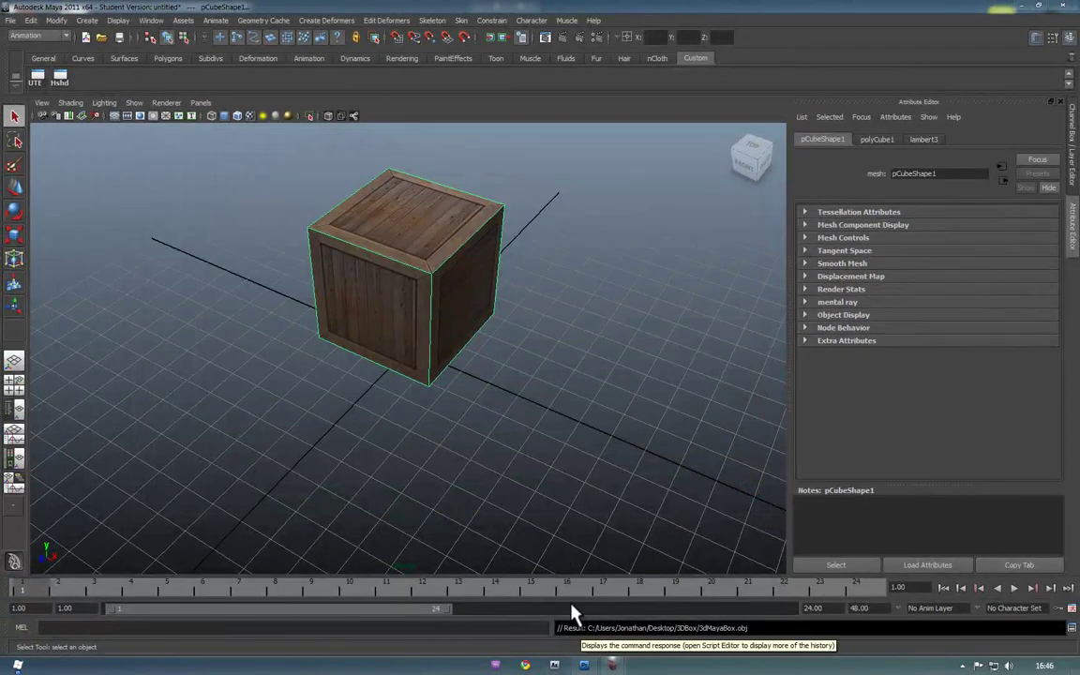
- Cancel the scene Save As, then close Maya choosing Don't Save
{"action": "key", "text": "ctrl+shift+s"}
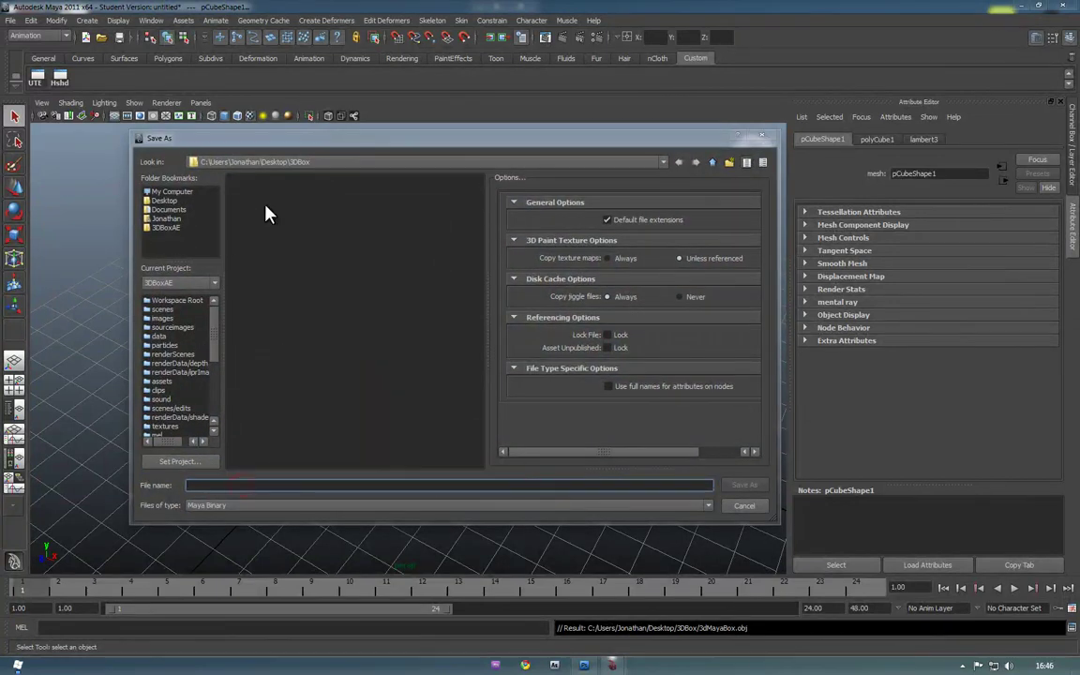
{"action": "left_click", "coordinate": [745, 506]}
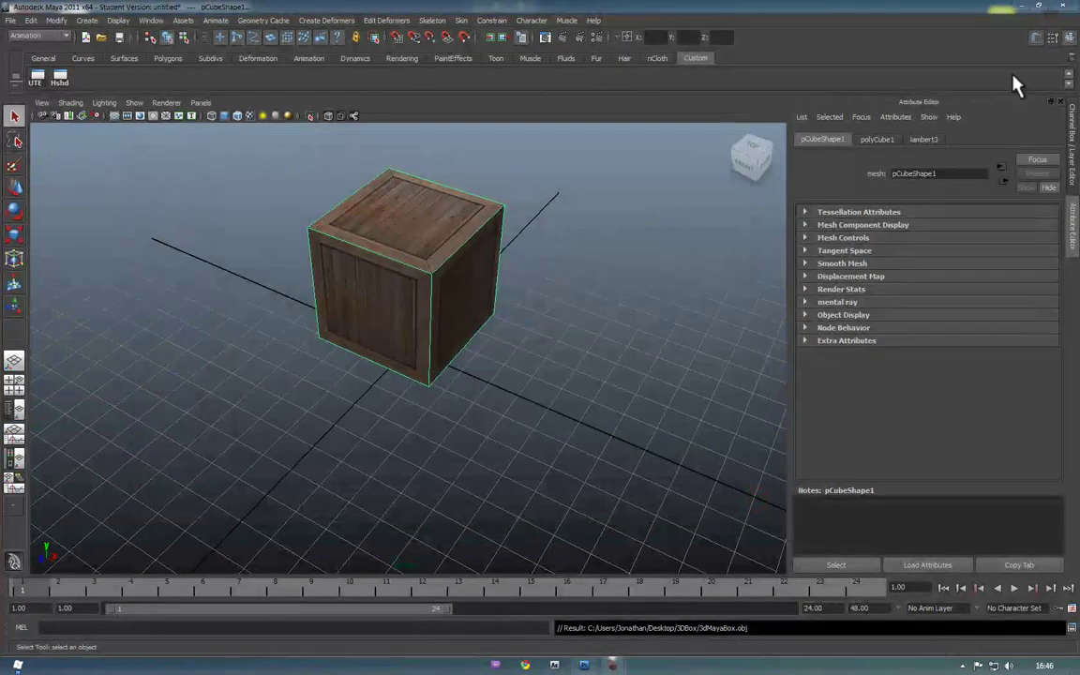
{"action": "left_click", "coordinate": [1064, 8]}
{"action": "left_click", "coordinate": [540, 338]}
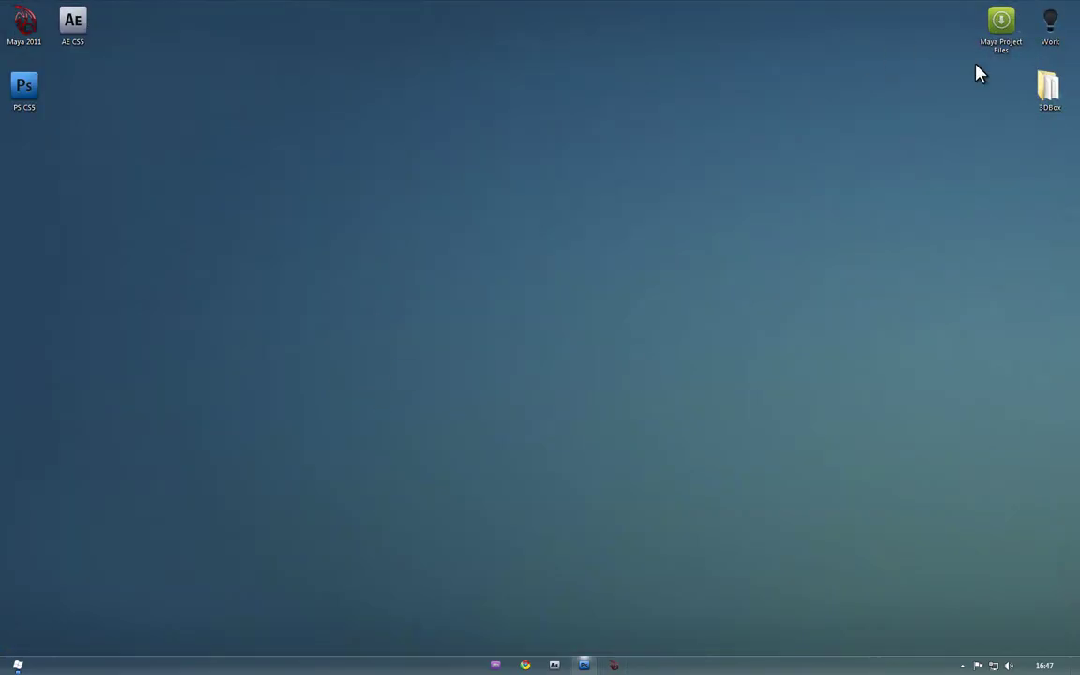
{"action": "double_click", "coordinate": [1069, 91]}
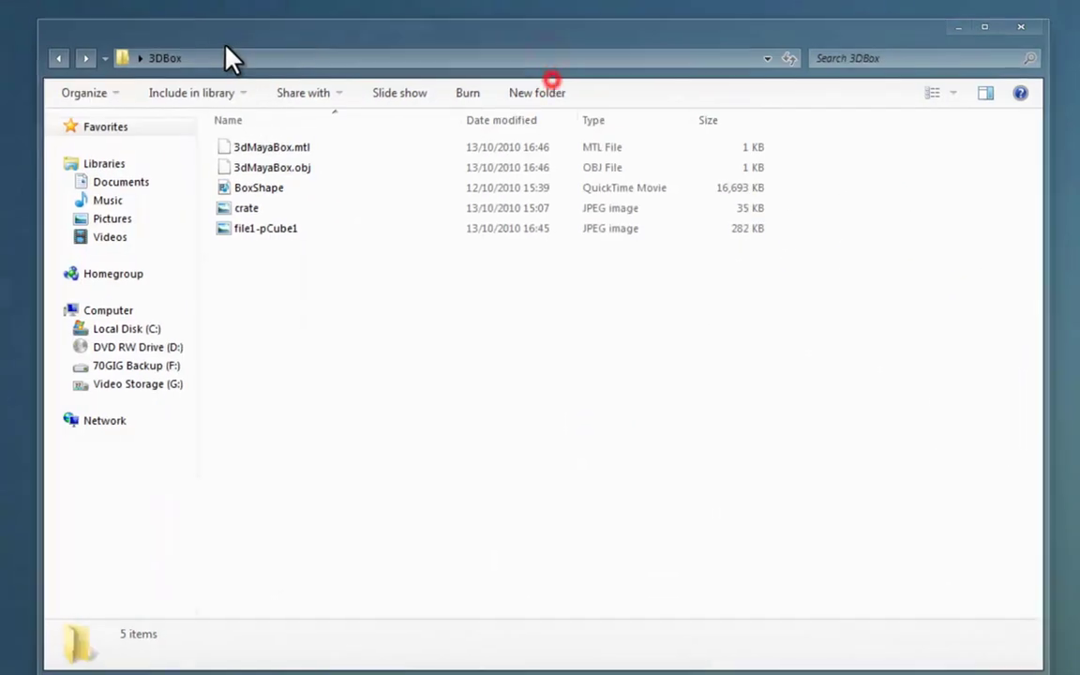
{"action": "left_click", "coordinate": [255, 168]}
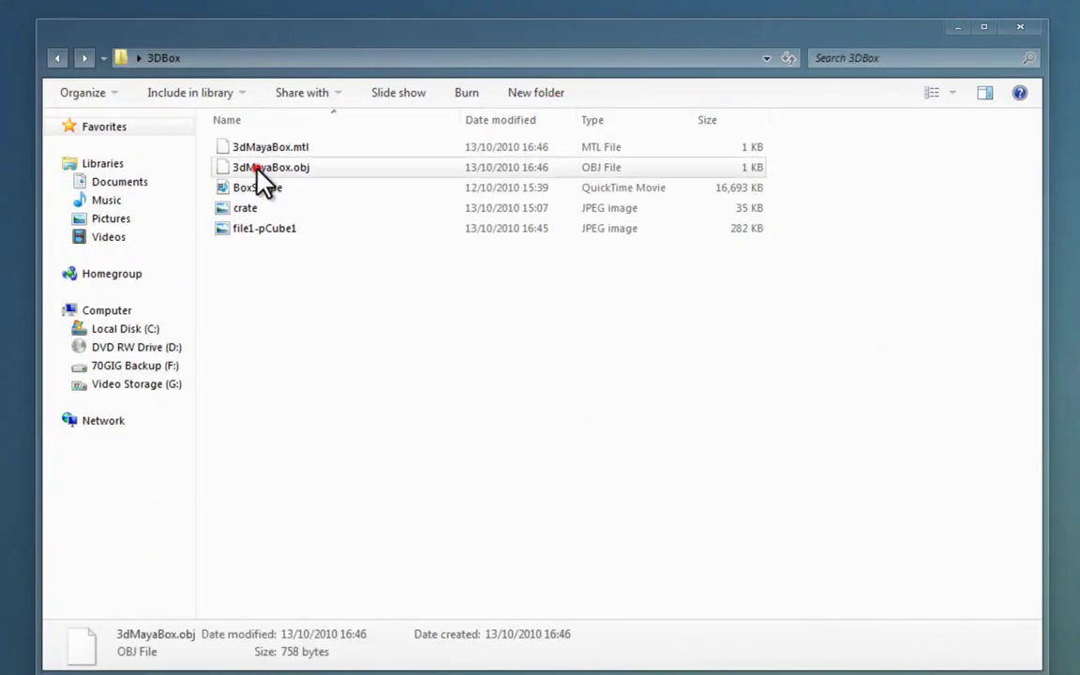
{"action": "left_click", "coordinate": [267, 148]}
{"action": "left_click", "coordinate": [274, 169]}
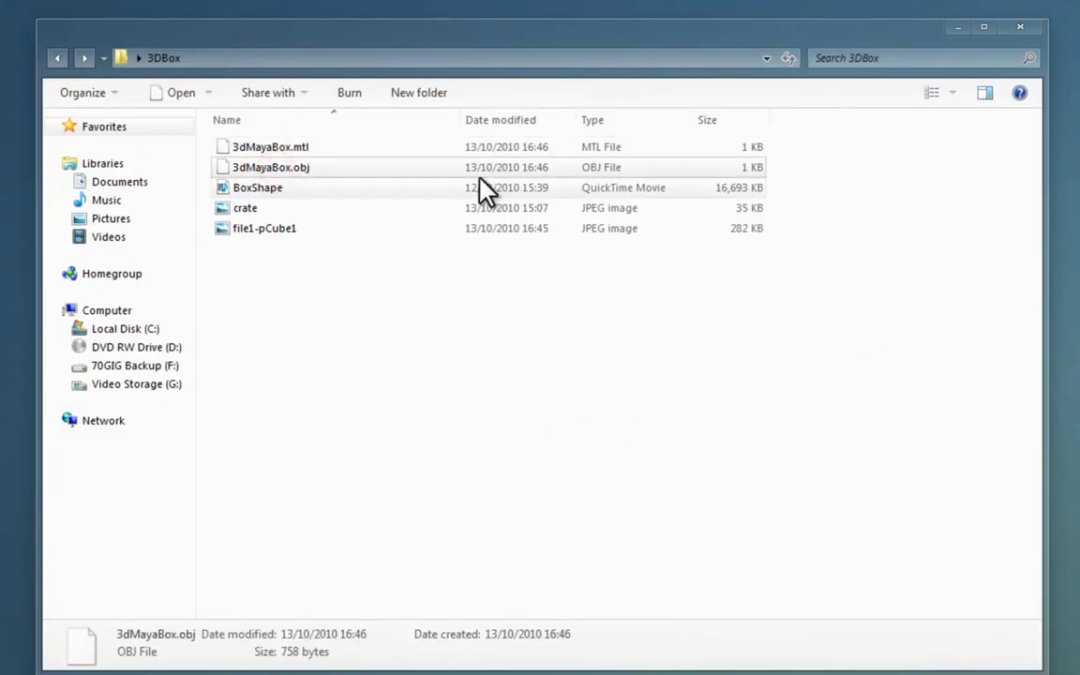
{"action": "left_click", "coordinate": [366, 225]}
{"action": "double_click", "coordinate": [328, 233]}
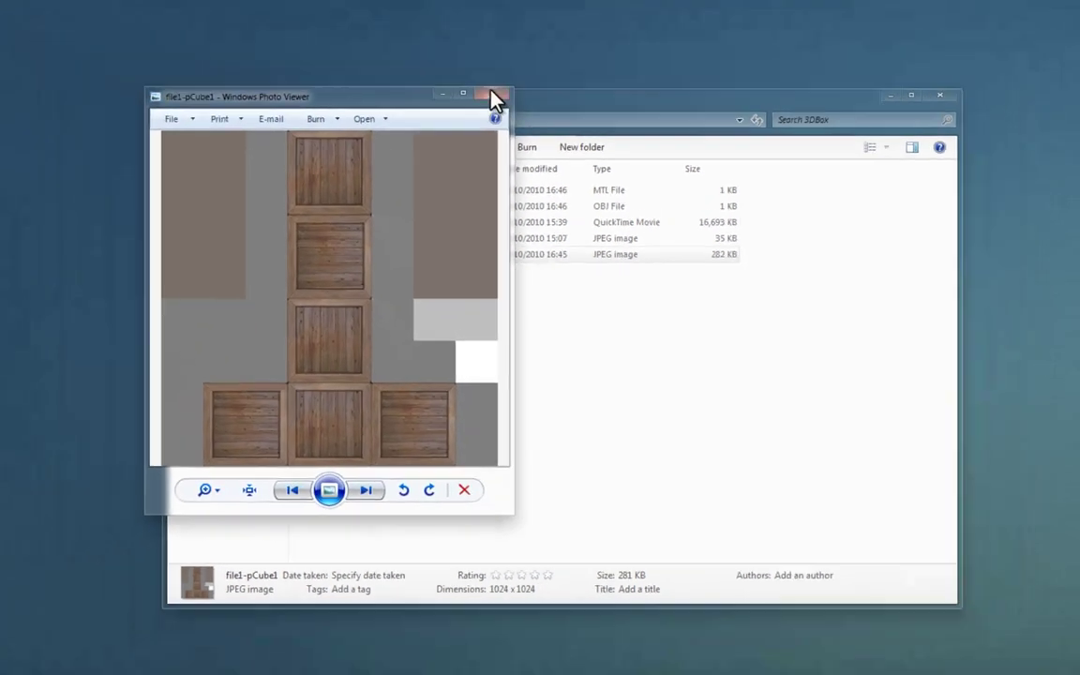
{"action": "left_click", "coordinate": [495, 99]}
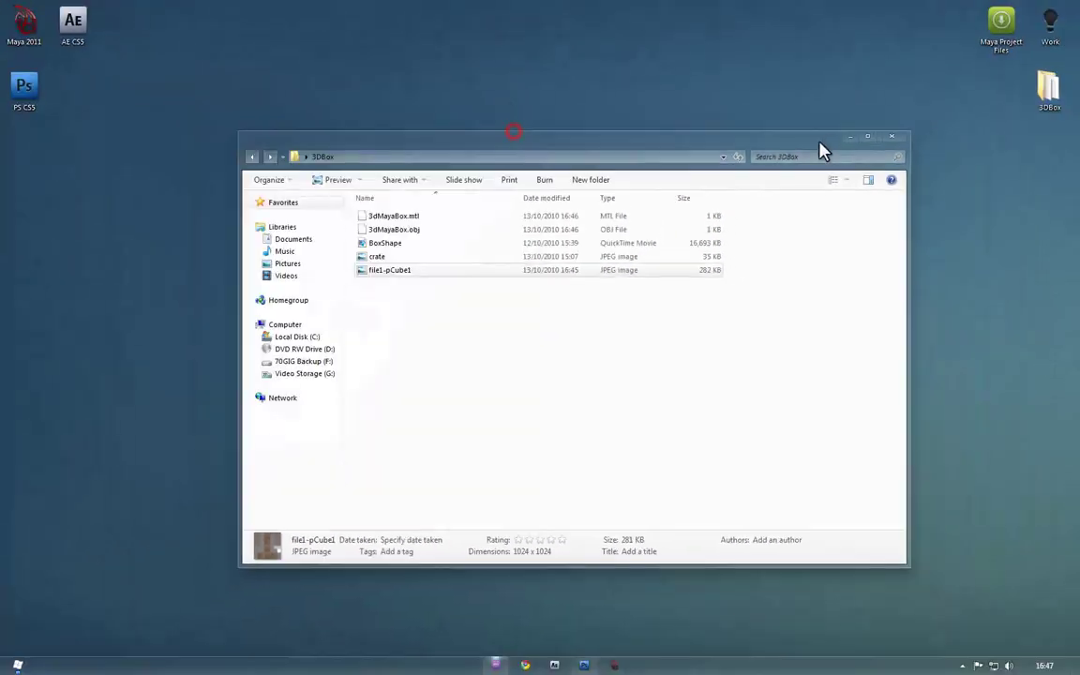
{"action": "left_click", "coordinate": [890, 139]}
- Back in Photoshop, make a new Untitled-1 document from the Film & Video preset at HDTV 1080p/29.97 (1920×1080)
{"action": "left_click", "coordinate": [585, 666]}
{"action": "left_click", "coordinate": [40, 11]}
{"action": "left_click", "coordinate": [66, 25]}
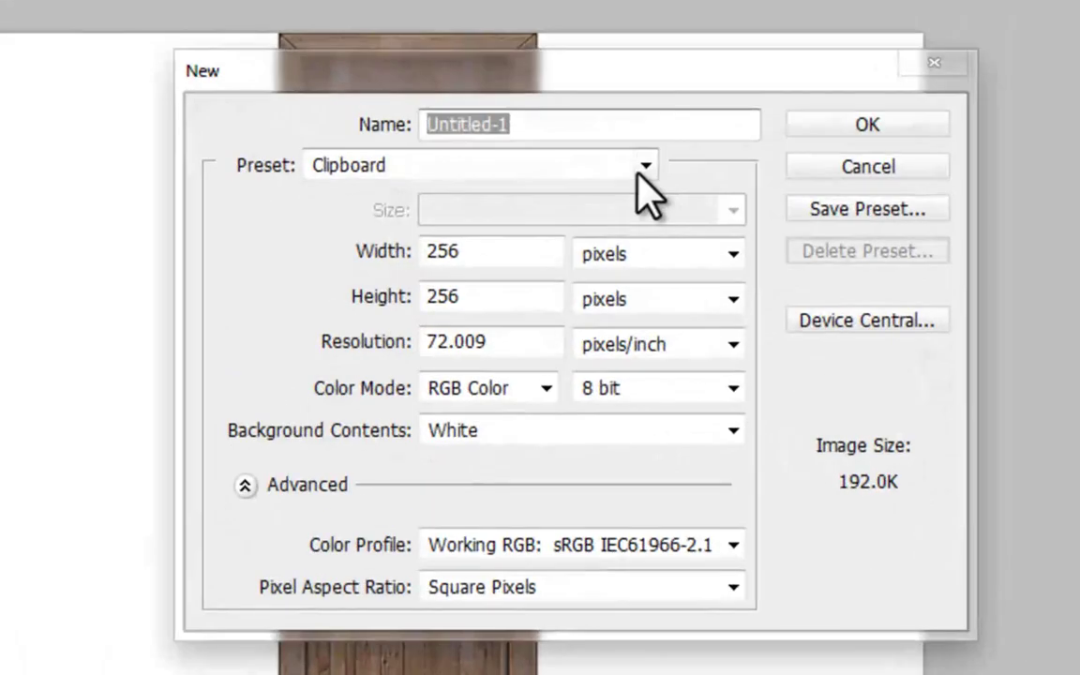
{"action": "left_click", "coordinate": [567, 192]}
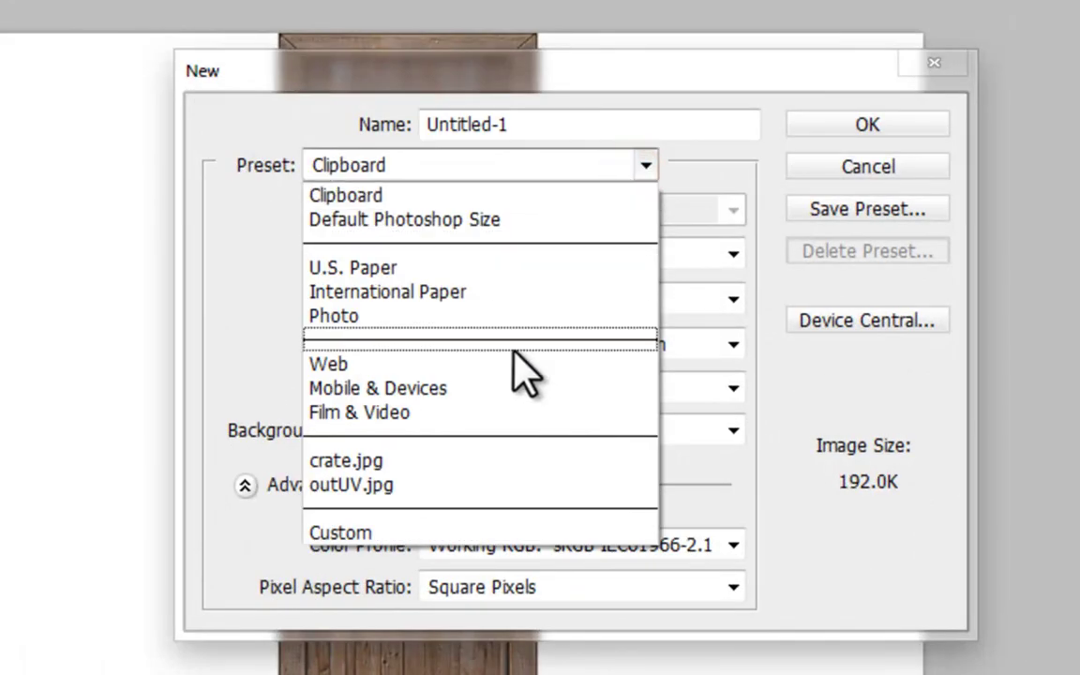
{"action": "left_click", "coordinate": [474, 415]}
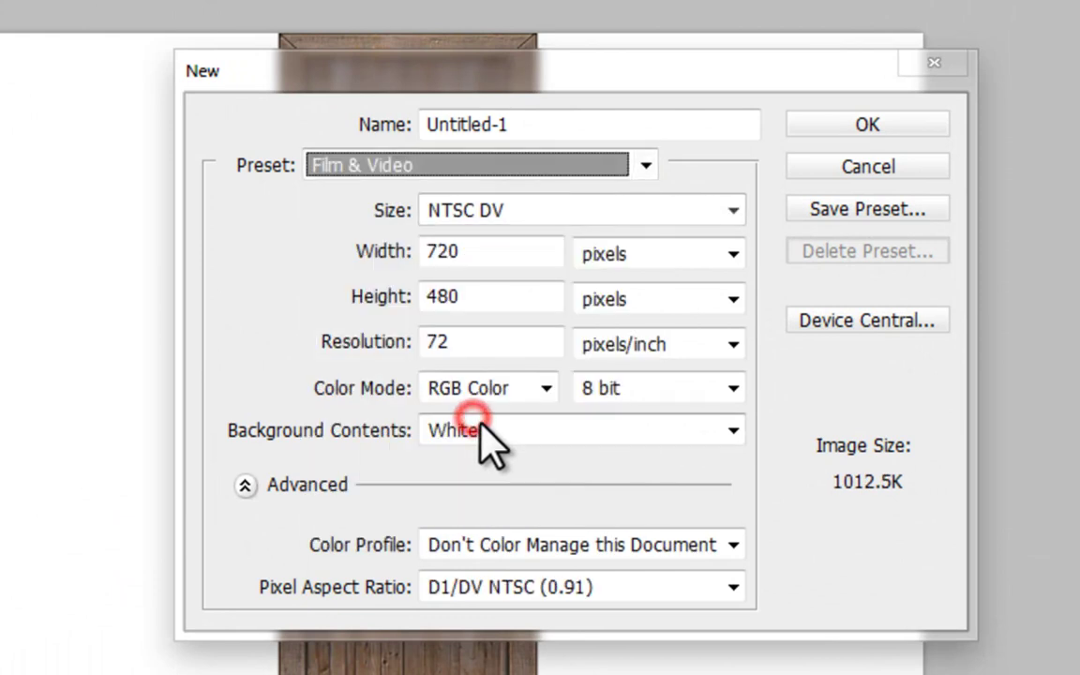
{"action": "left_click", "coordinate": [528, 211]}
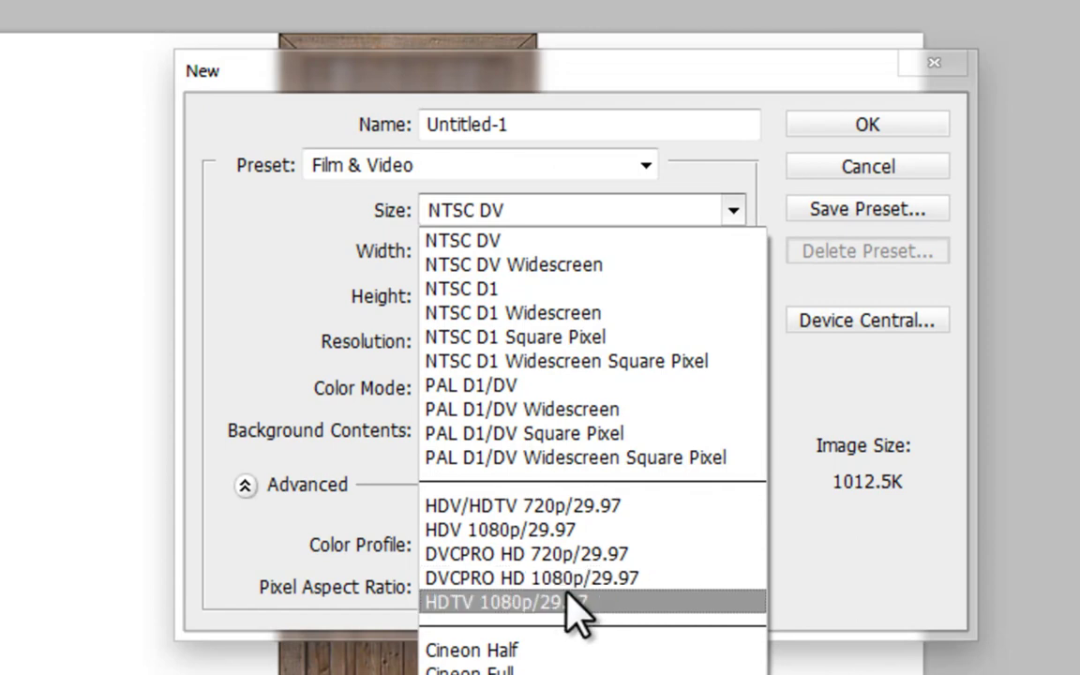
{"action": "left_click", "coordinate": [507, 602]}
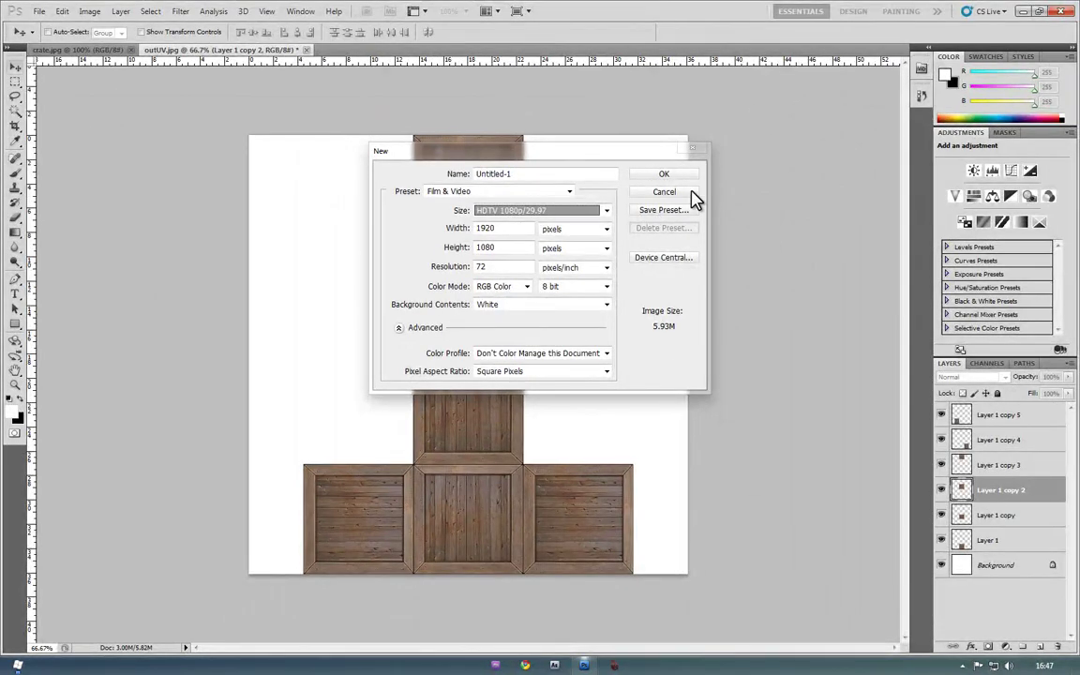
{"action": "left_click", "coordinate": [666, 175]}
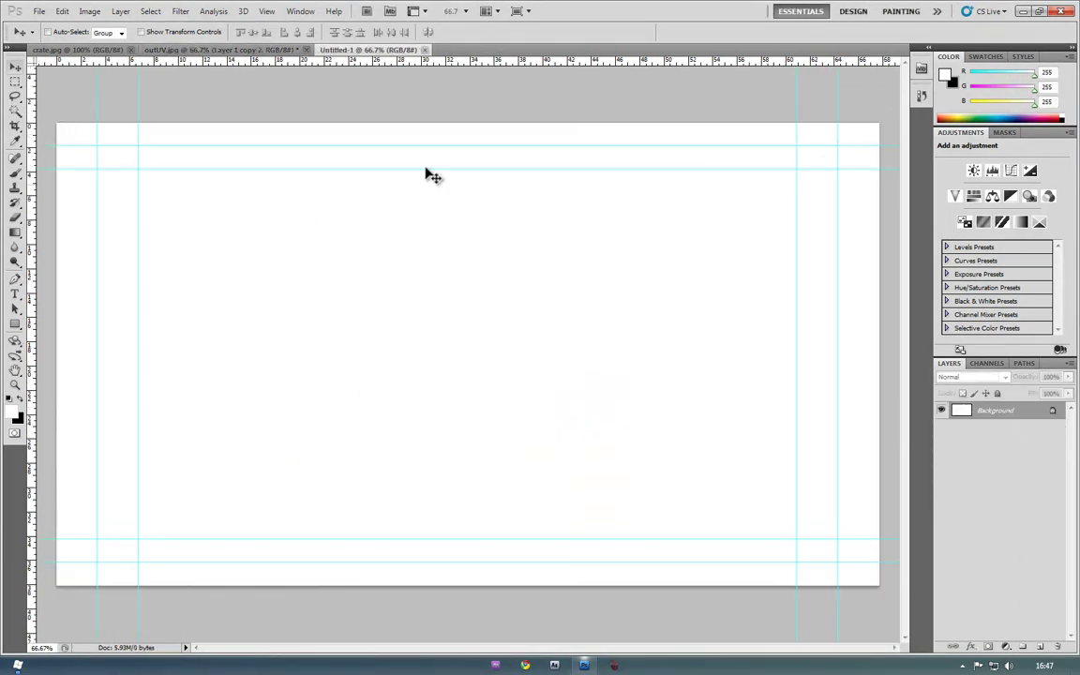
- Load 3dMayaBox.obj from Desktop > 3DBox as a new 3D layer using 3D > New Layer from 3D File
{"action": "left_click", "coordinate": [262, 121]}
{"action": "left_click", "coordinate": [243, 11]}
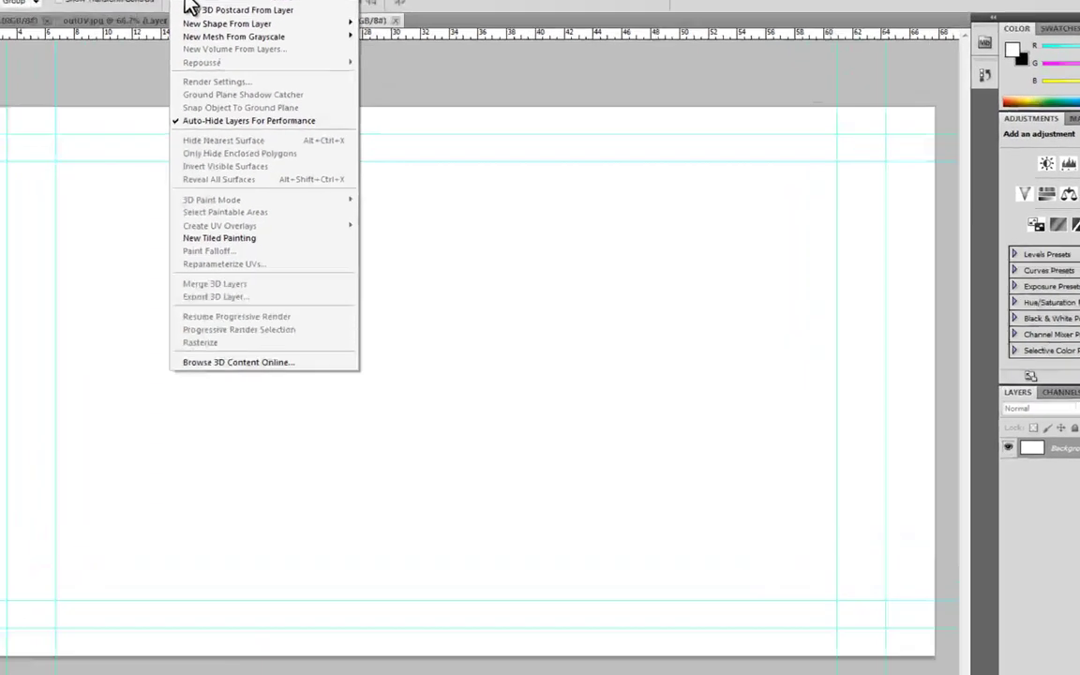
{"action": "left_click", "coordinate": [251, 28]}
{"action": "left_click", "coordinate": [281, 169]}
{"action": "double_click", "coordinate": [623, 225]}
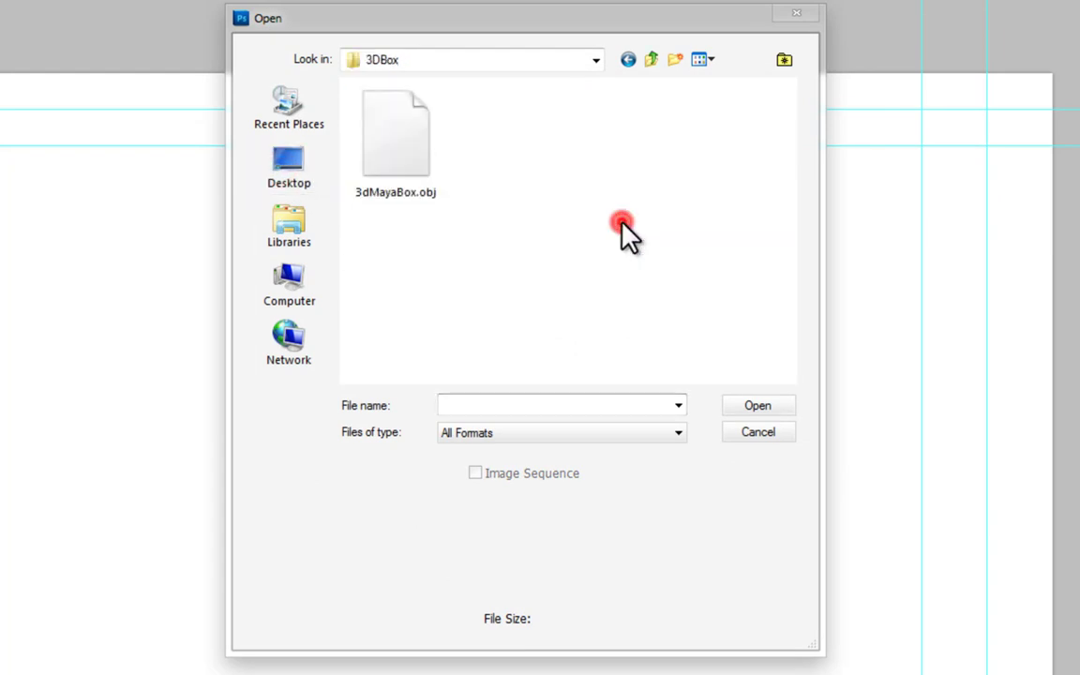
{"action": "left_click", "coordinate": [382, 246]}
{"action": "left_click", "coordinate": [394, 183]}
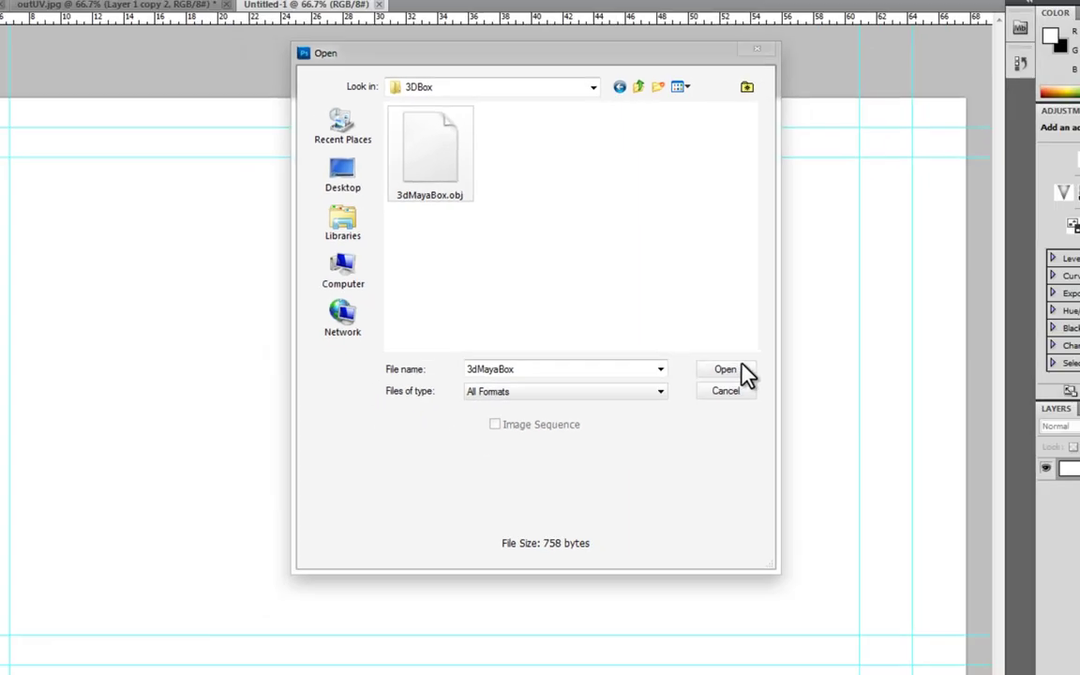
{"action": "left_click", "coordinate": [767, 405]}
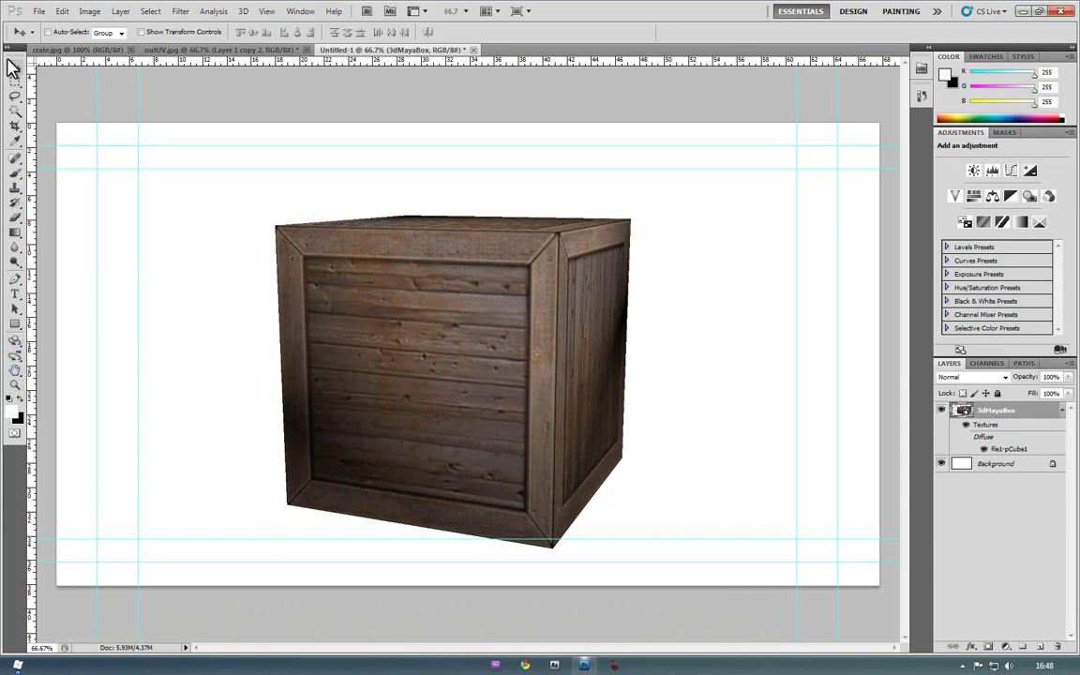
{"action": "left_click", "coordinate": [15, 339]}
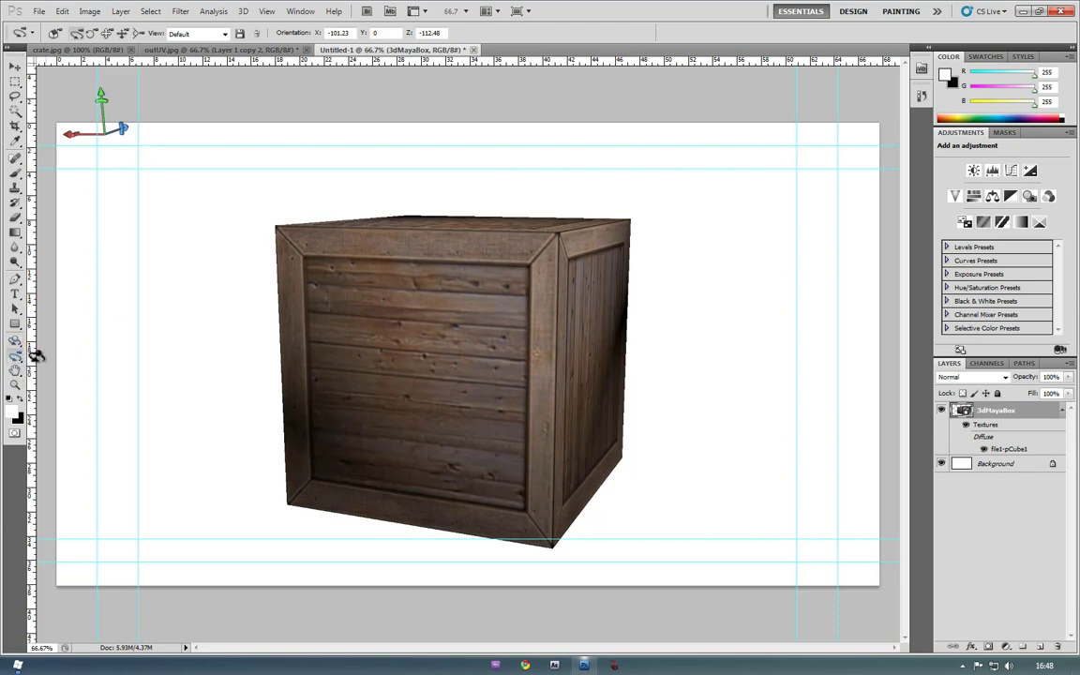
{"action": "left_click_drag", "start_coordinate": [281, 324], "coordinate": [889, 655]}
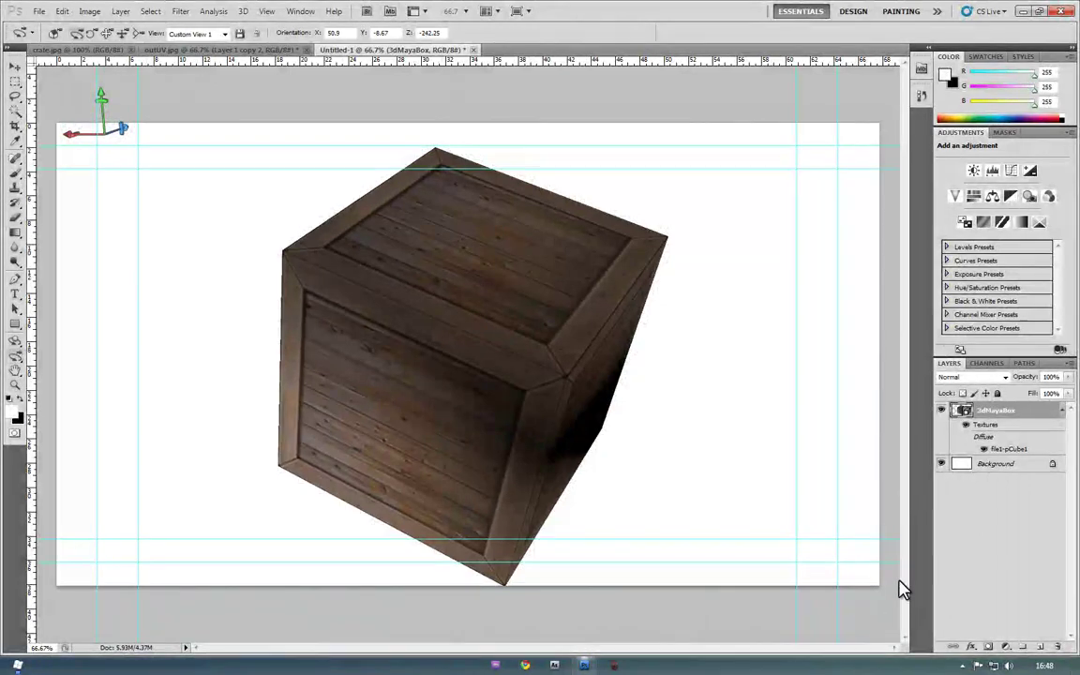
{"action": "key", "text": "ctrl+z"}
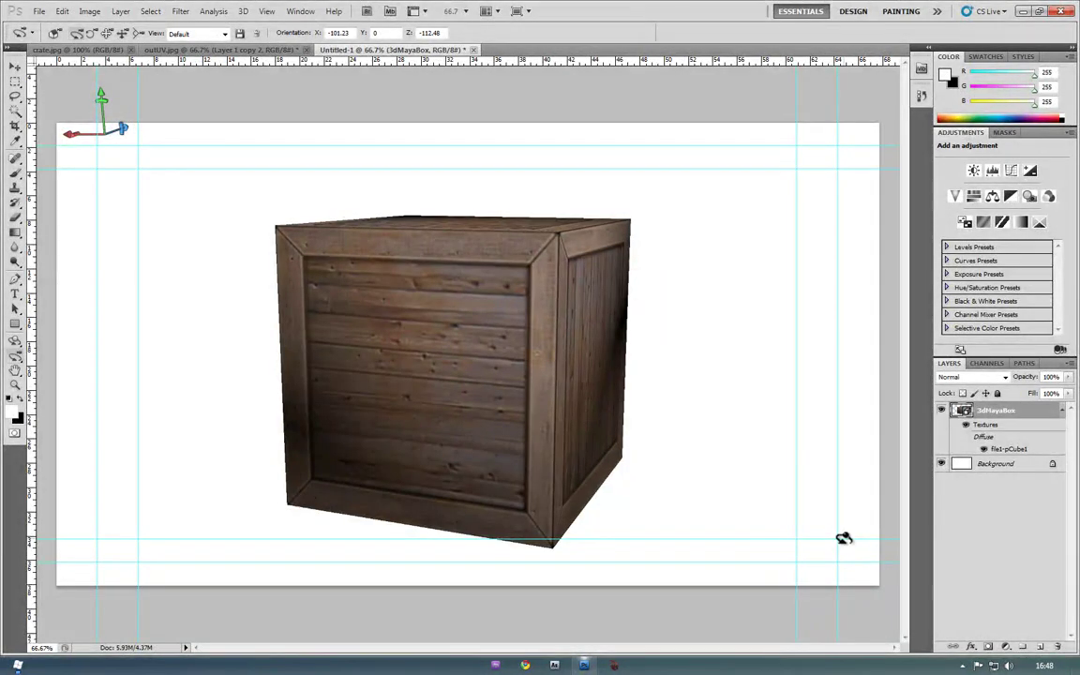
- Save the document as 3DBoxPSD in Photoshop format, keeping maximum compatibility
{"action": "left_click", "coordinate": [35, 11]}
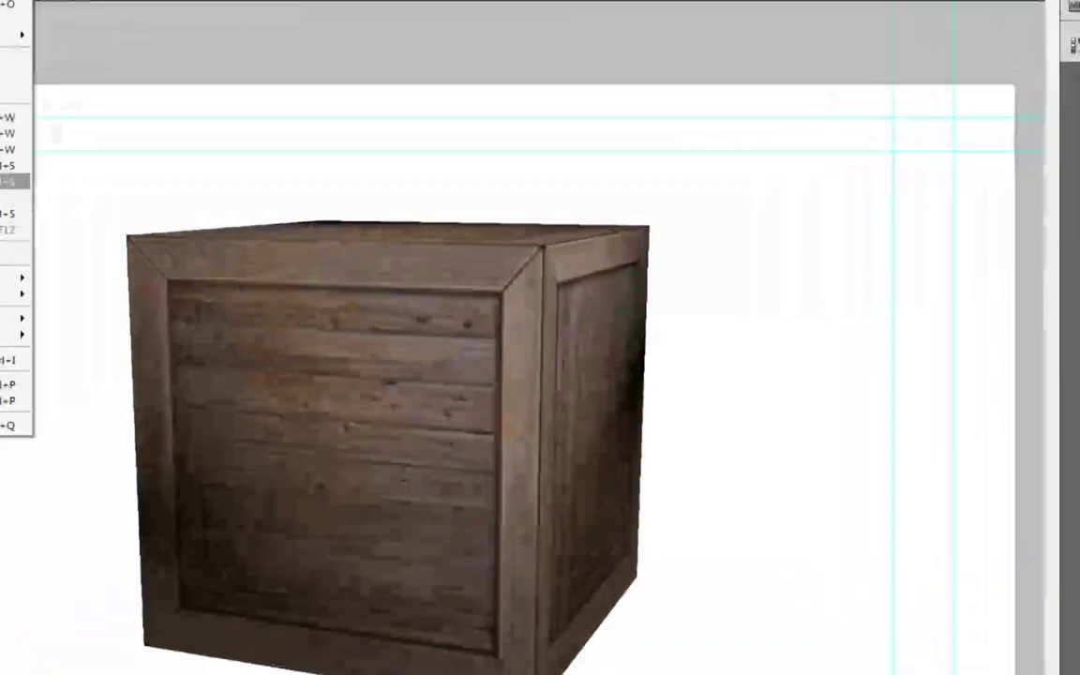
{"action": "left_click", "coordinate": [14, 181]}
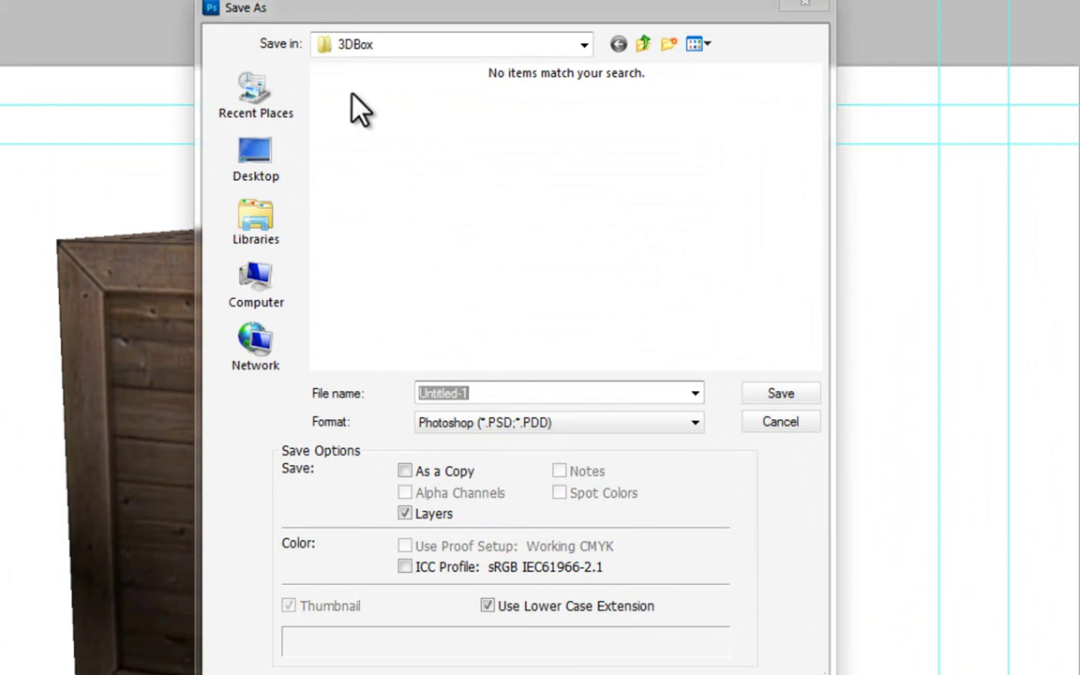
{"action": "type", "text": "3d"}
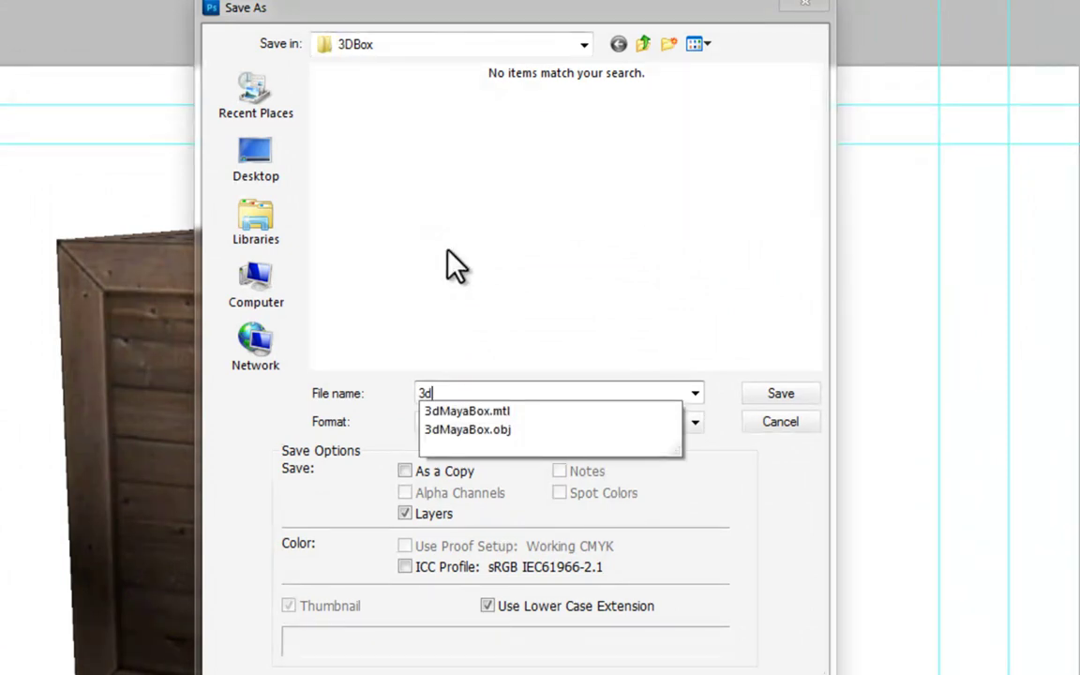
{"action": "key", "text": "BackSpace"}
{"action": "type", "text": "d"}
{"action": "key", "text": "BackSpace"}
{"action": "type", "text": "DBoxPS"}
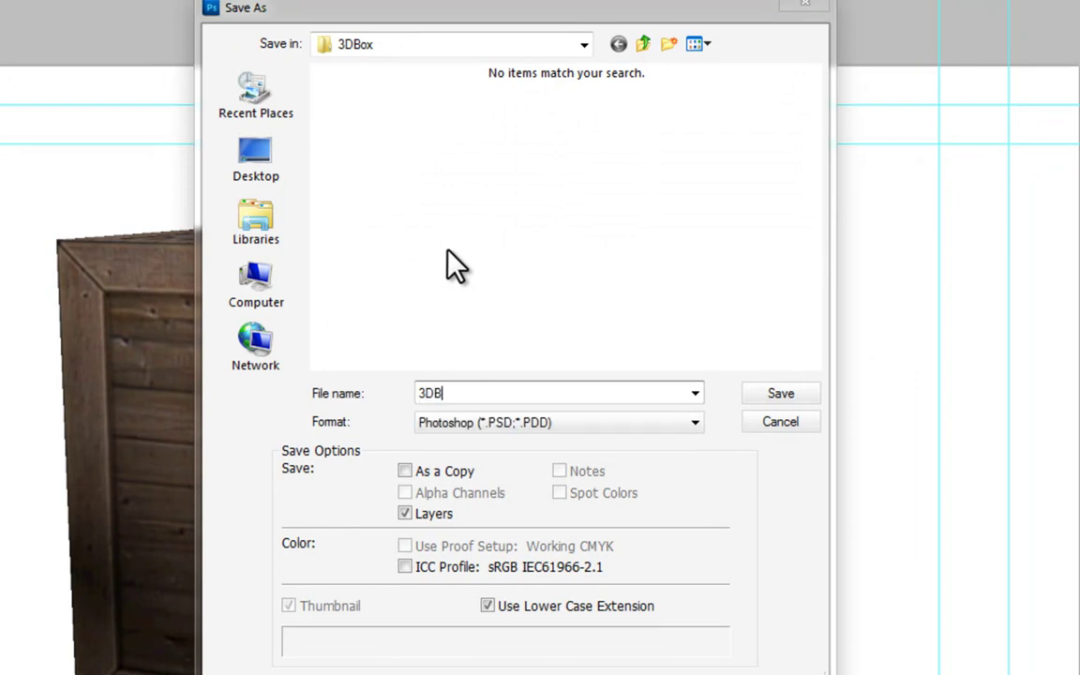
{"action": "type", "text": "D"}
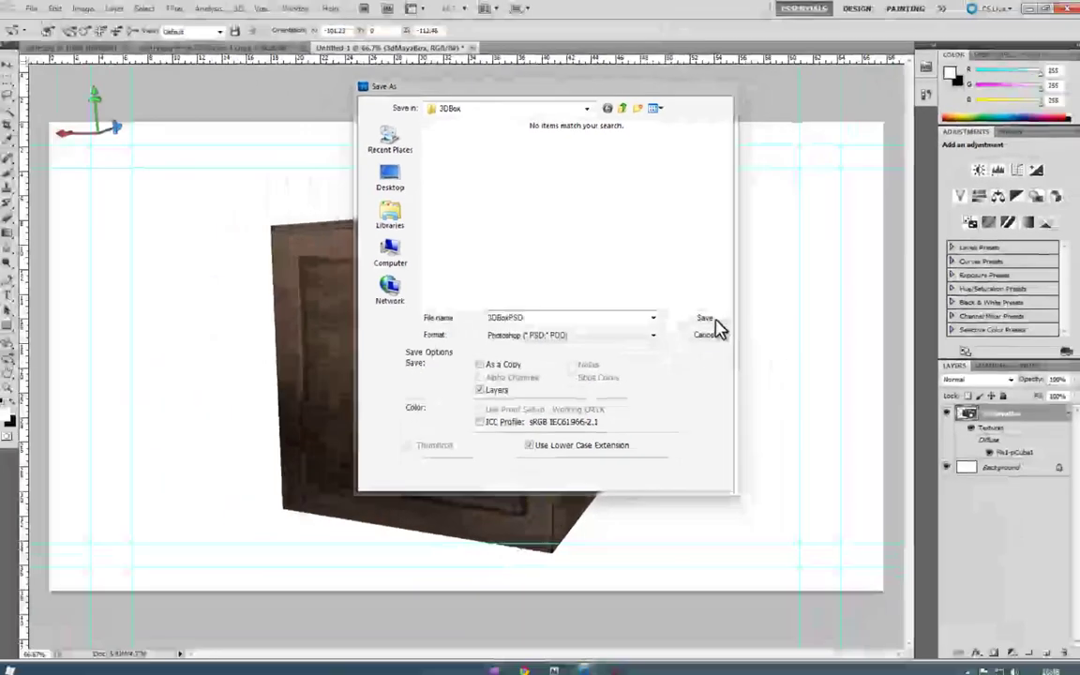
{"action": "left_click", "coordinate": [714, 319]}
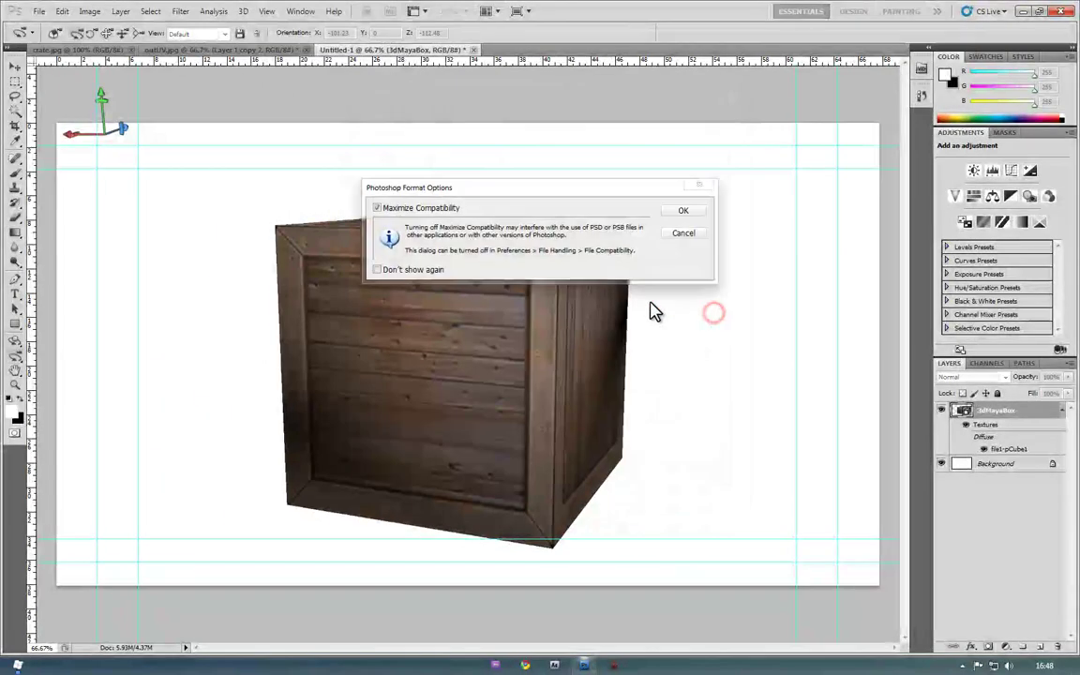
{"action": "left_click", "coordinate": [684, 212]}
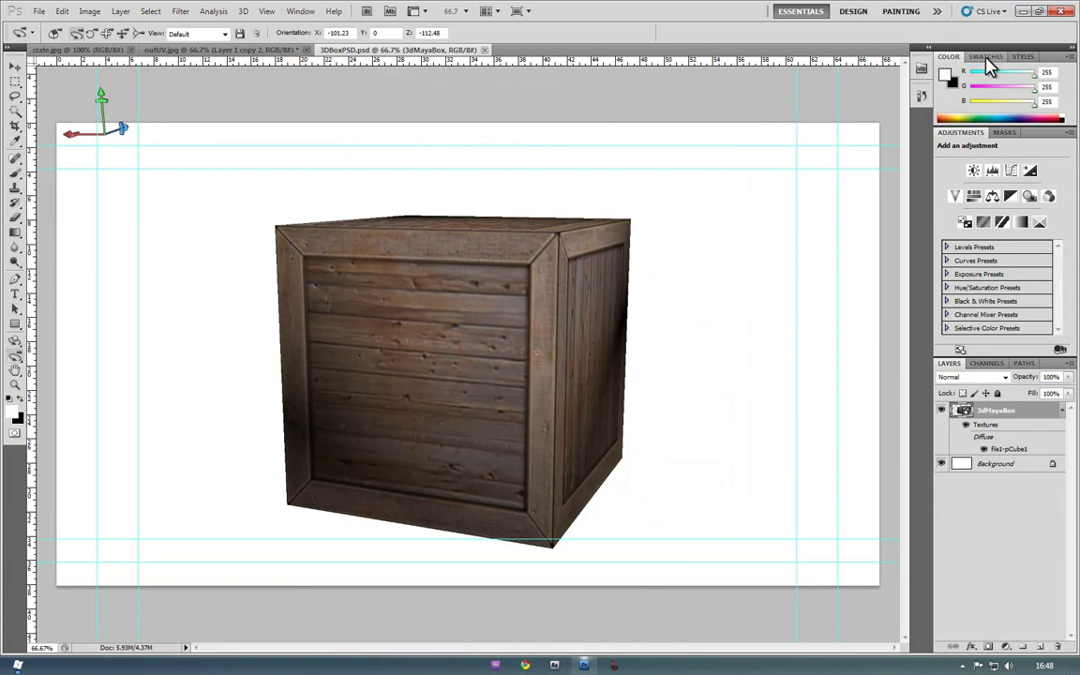
- Quit Photoshop without saving outUV.jpg, open the 3DBox folder, select 3DBoxPSD and launch After Effects
{"action": "left_click", "coordinate": [1057, 13]}
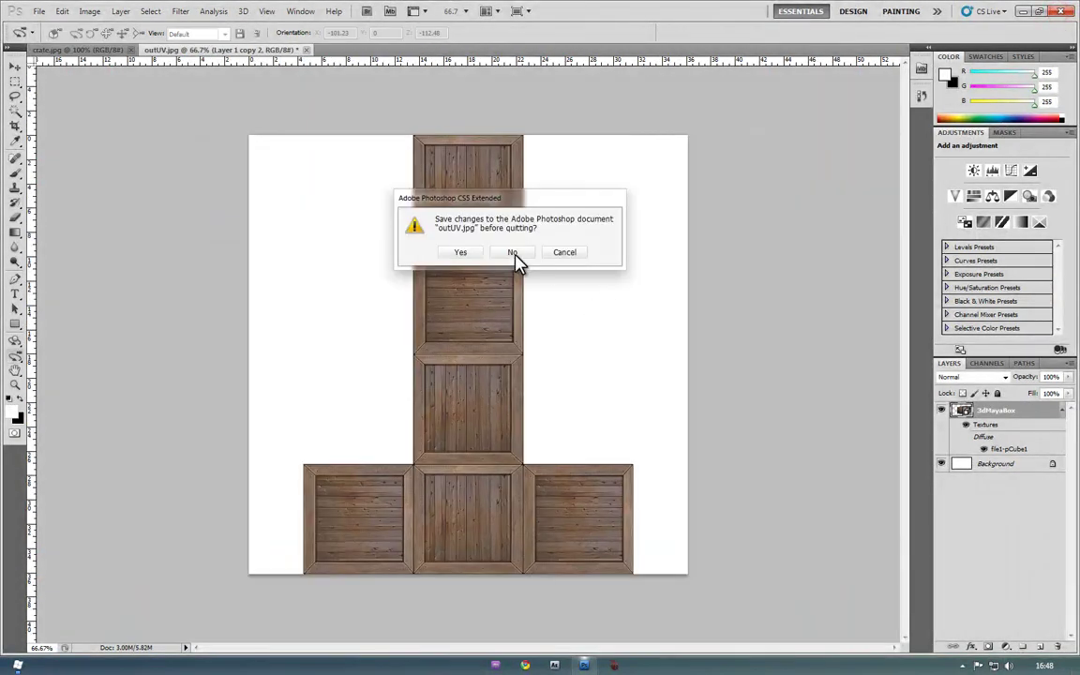
{"action": "left_click", "coordinate": [513, 252]}
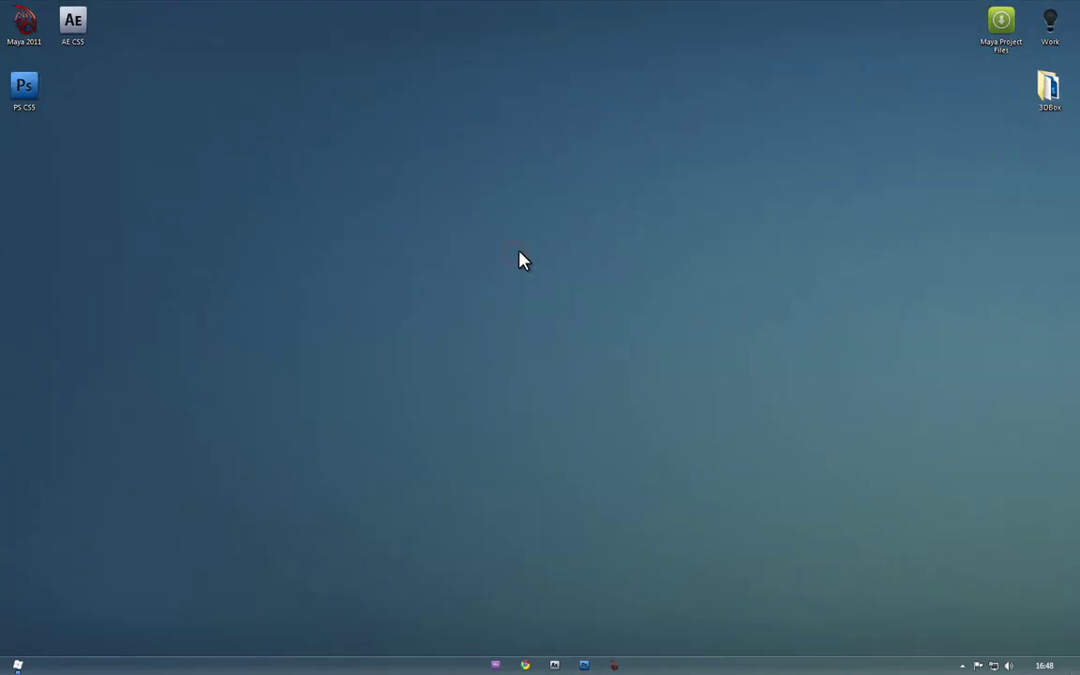
{"action": "double_click", "coordinate": [1046, 105]}
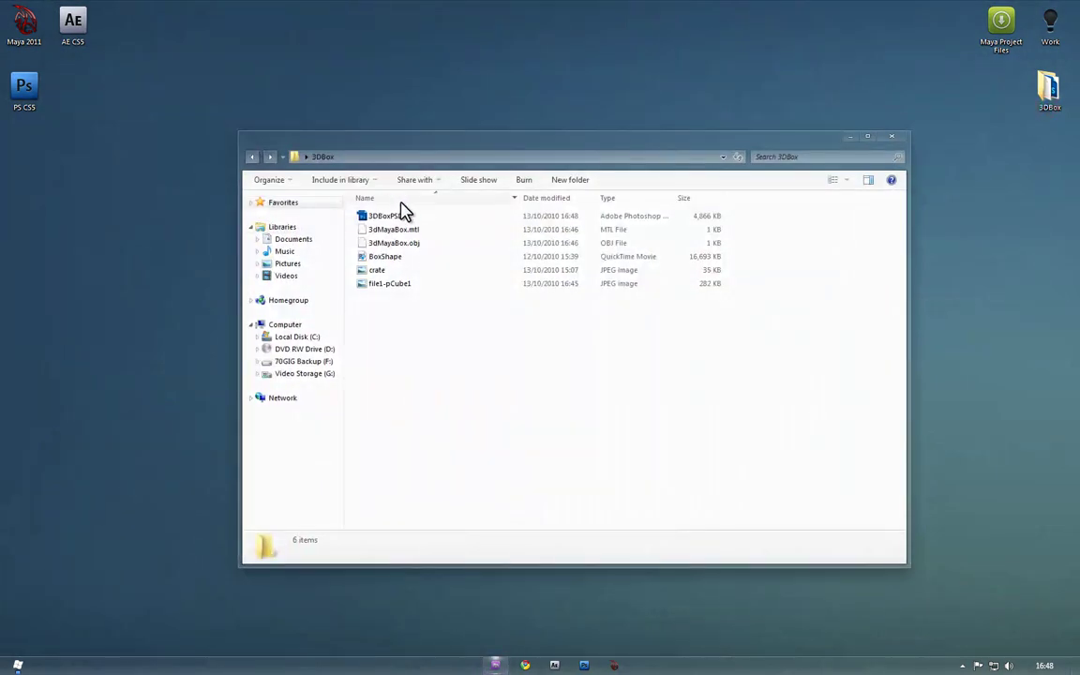
{"action": "left_click", "coordinate": [396, 217]}
{"action": "left_click", "coordinate": [555, 666]}
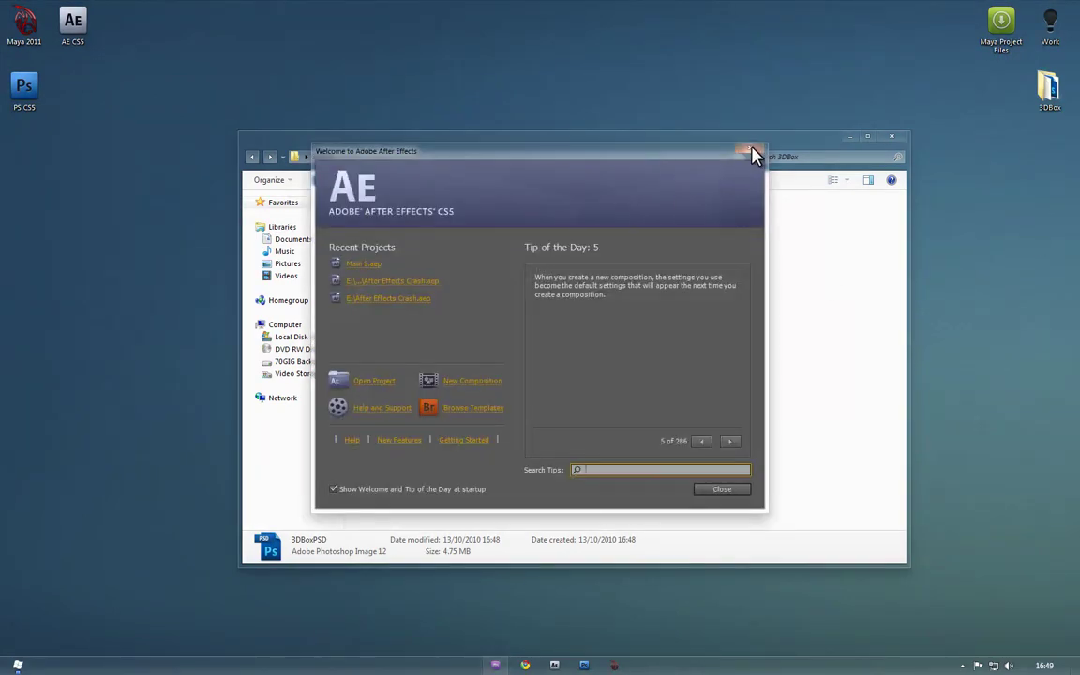
- From the Project panel, import 3DBoxPSD.psd with Import Kind set to Composition
{"action": "left_click", "coordinate": [755, 150]}
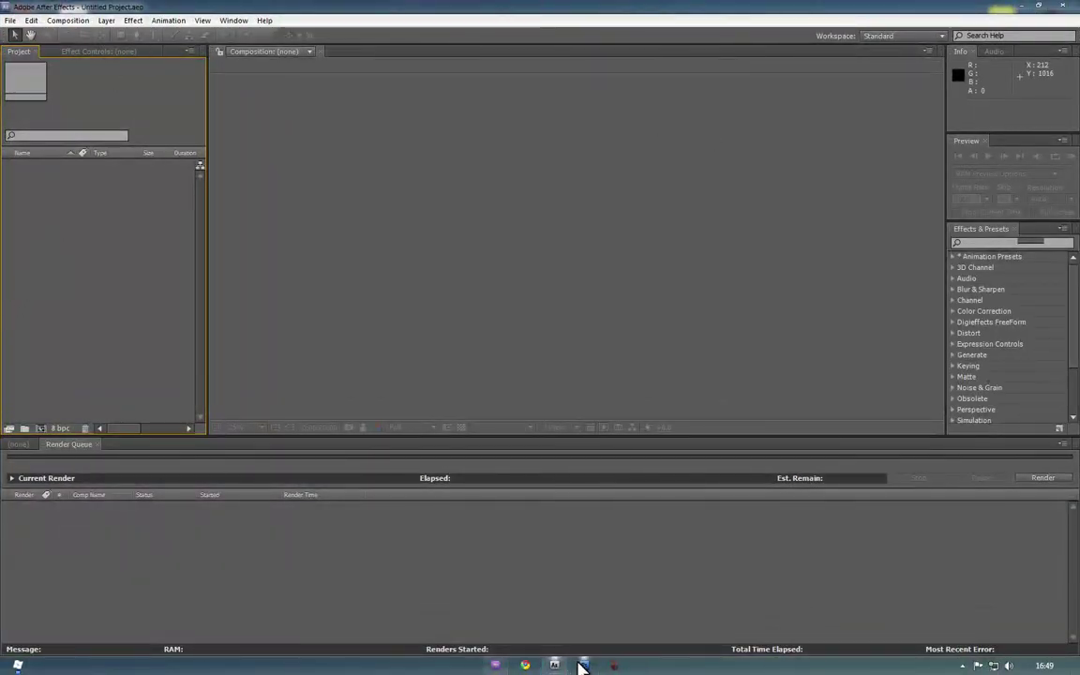
{"action": "right_click", "coordinate": [105, 229]}
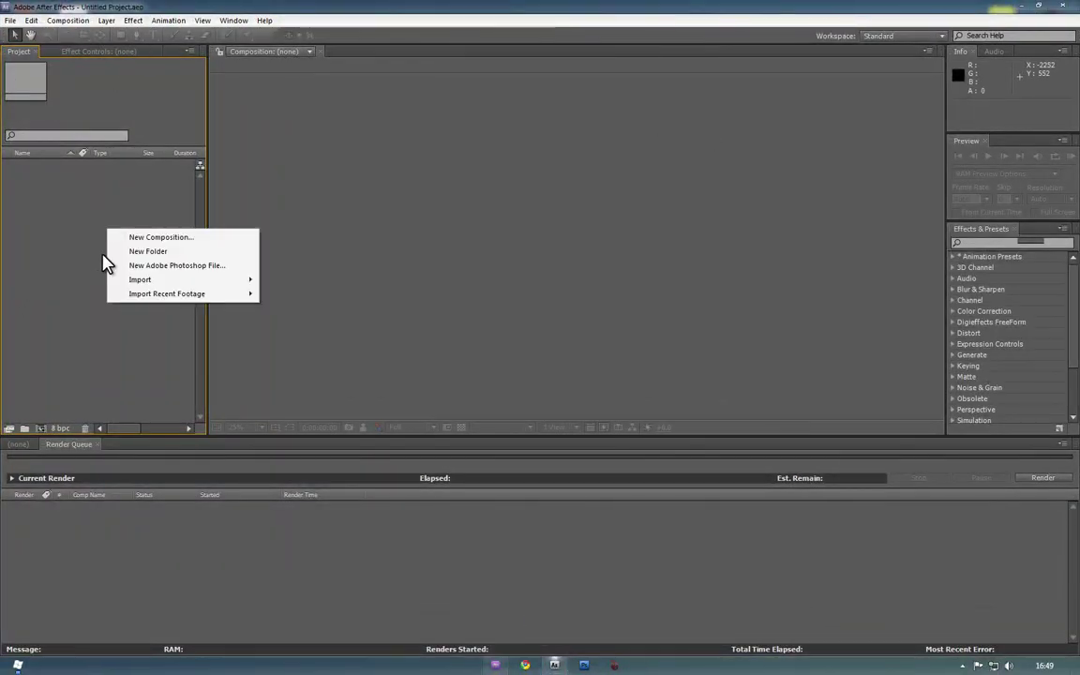
{"action": "mouse_move", "coordinate": [158, 282]}
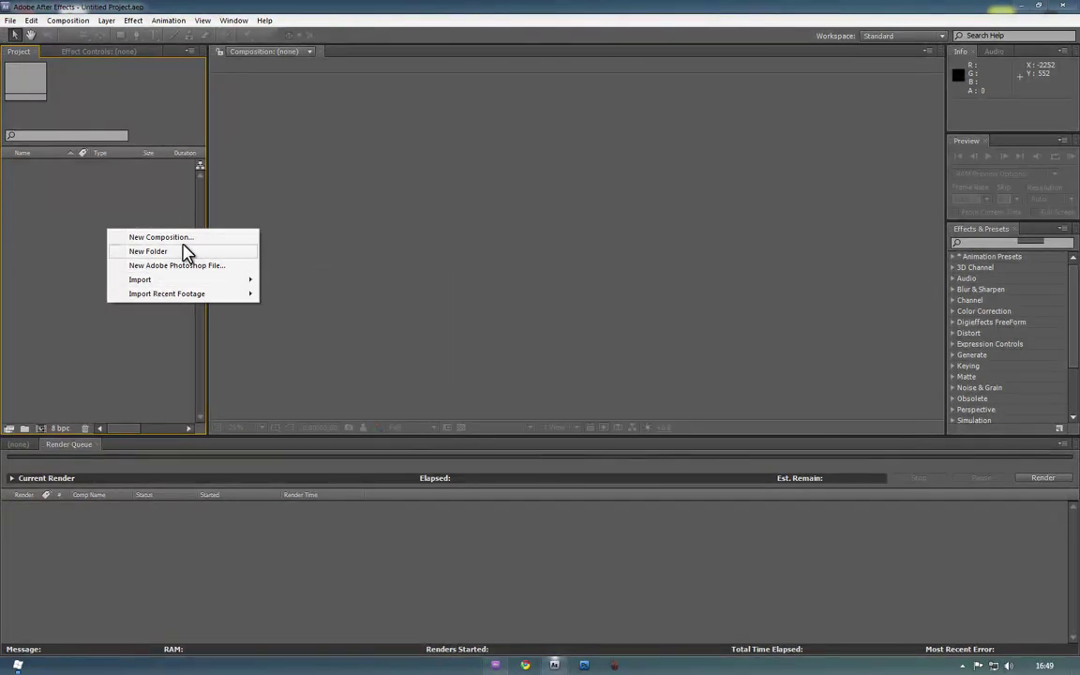
{"action": "mouse_move", "coordinate": [226, 280]}
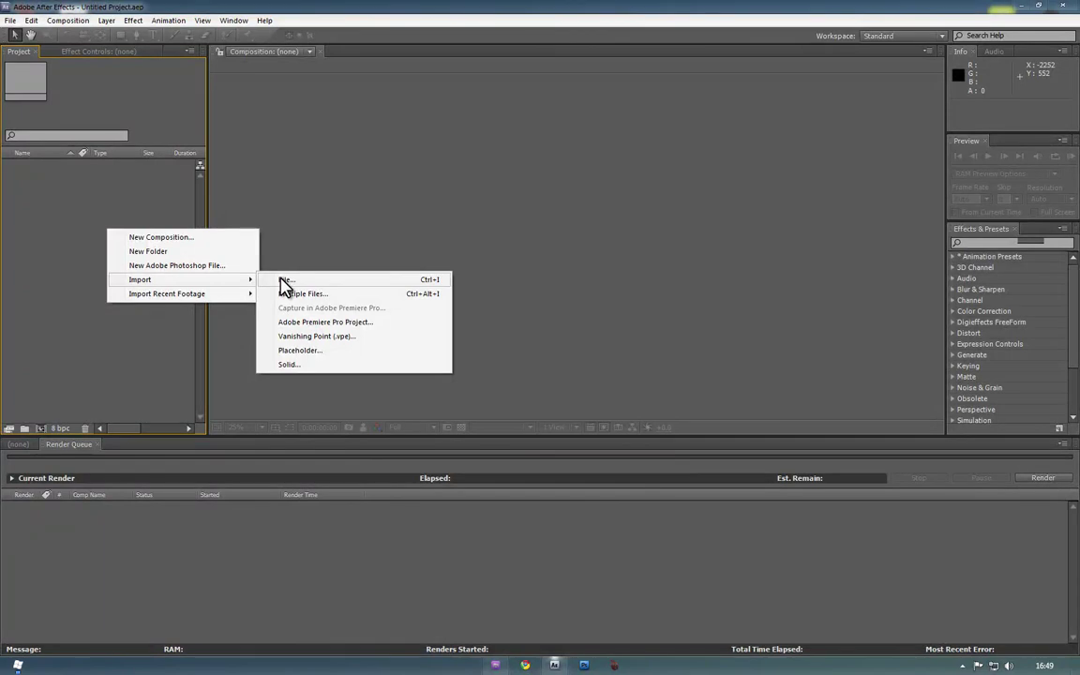
{"action": "left_click", "coordinate": [285, 281]}
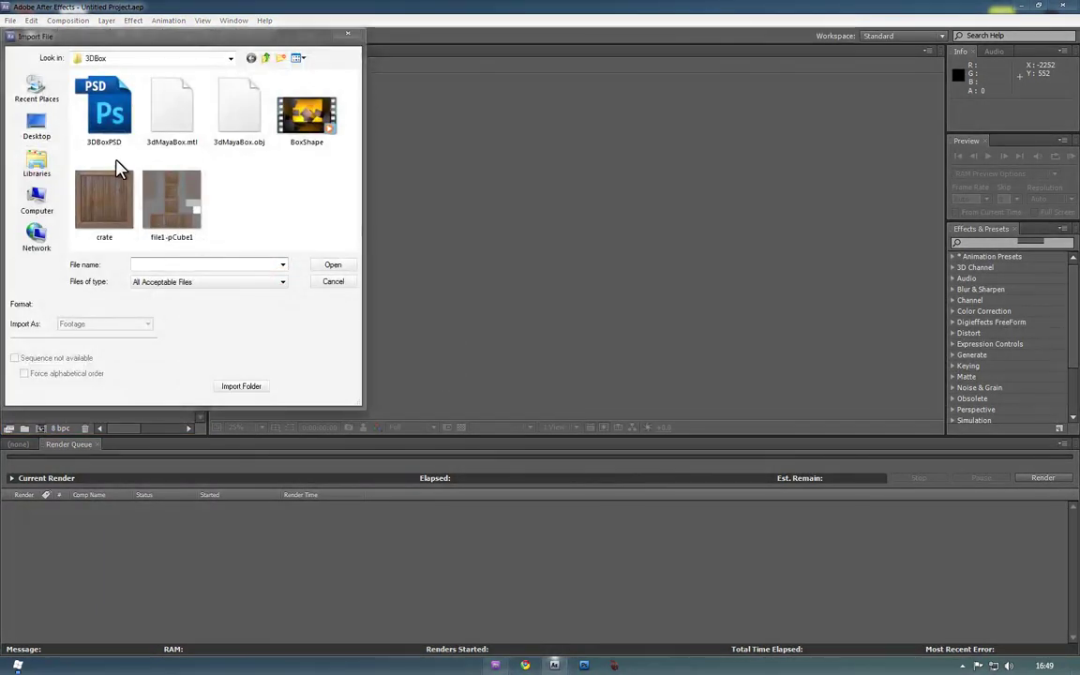
{"action": "left_click", "coordinate": [106, 136]}
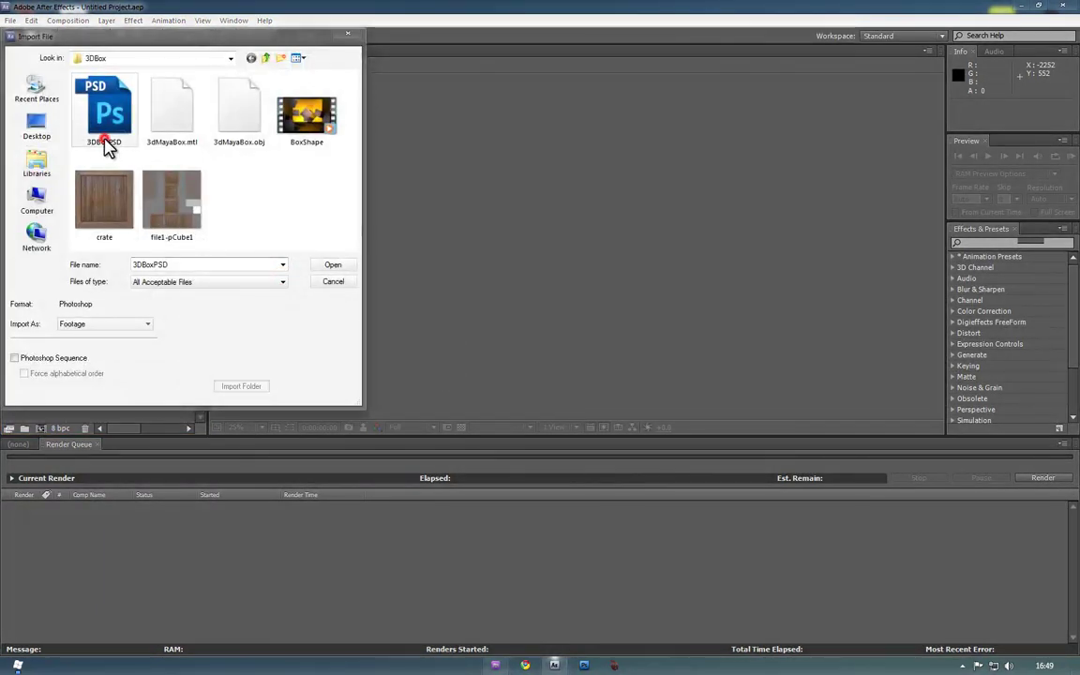
{"action": "left_click", "coordinate": [324, 267]}
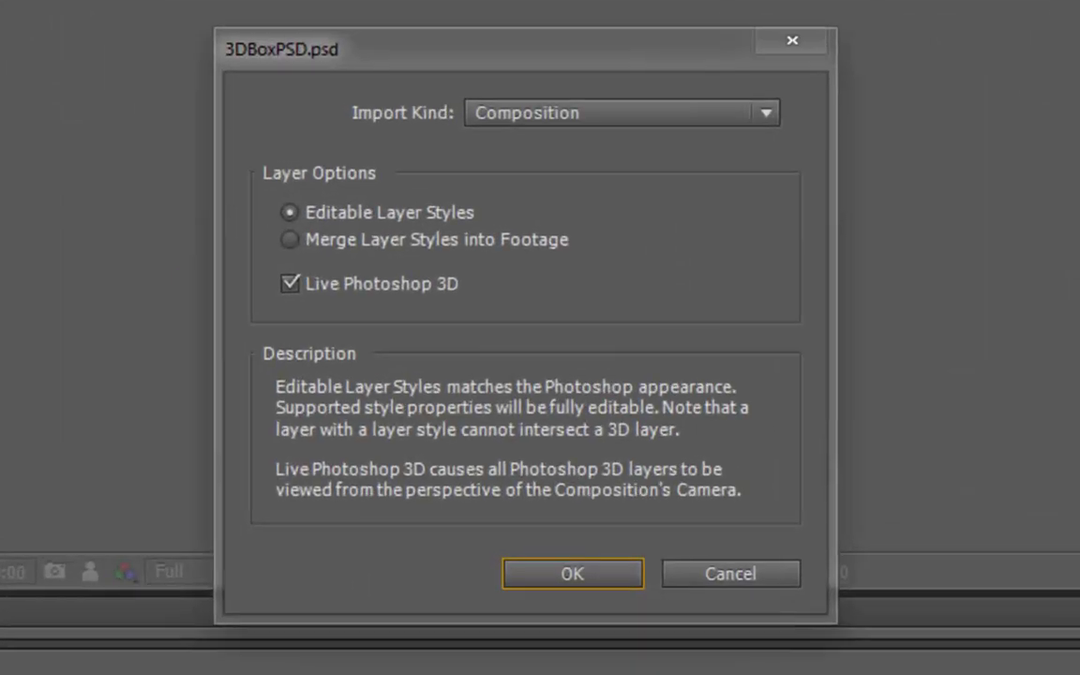
{"action": "left_click", "coordinate": [507, 113]}
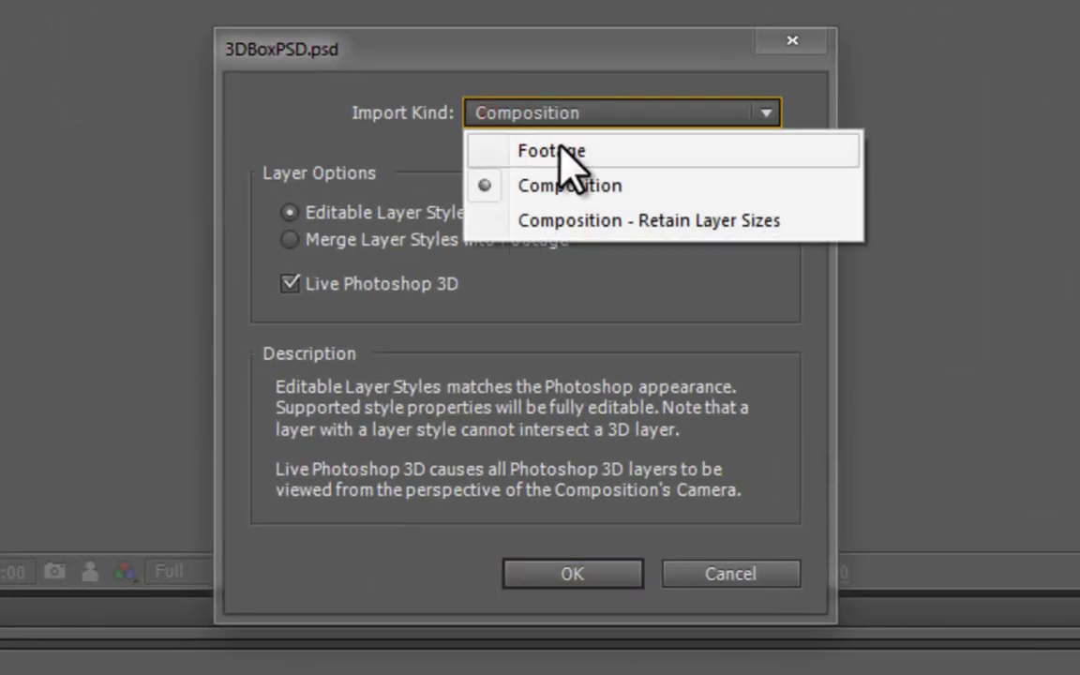
{"action": "left_click", "coordinate": [591, 190]}
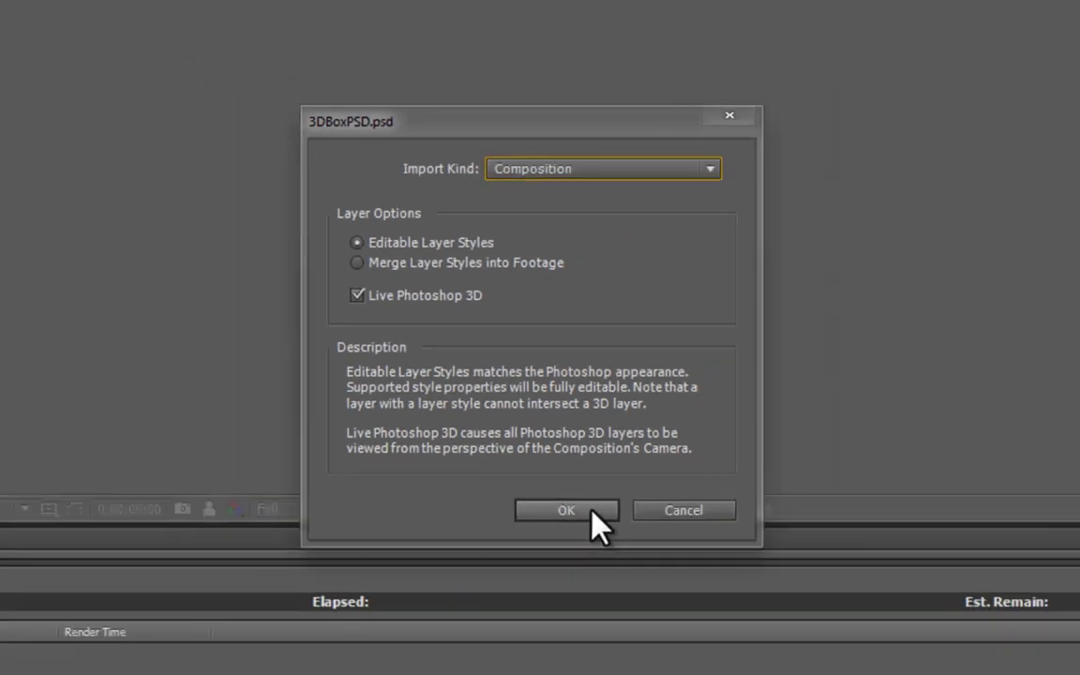
- Confirm the import and open the 3DBoxPSD composition at 50% zoom
{"action": "left_click", "coordinate": [573, 574]}
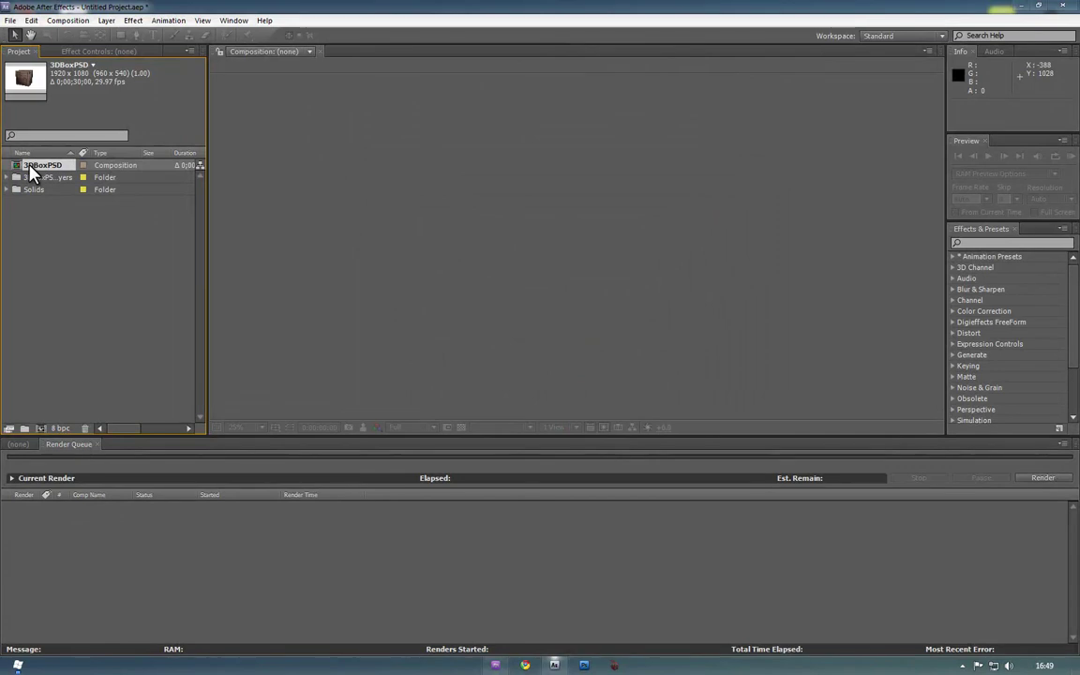
{"action": "double_click", "coordinate": [38, 166]}
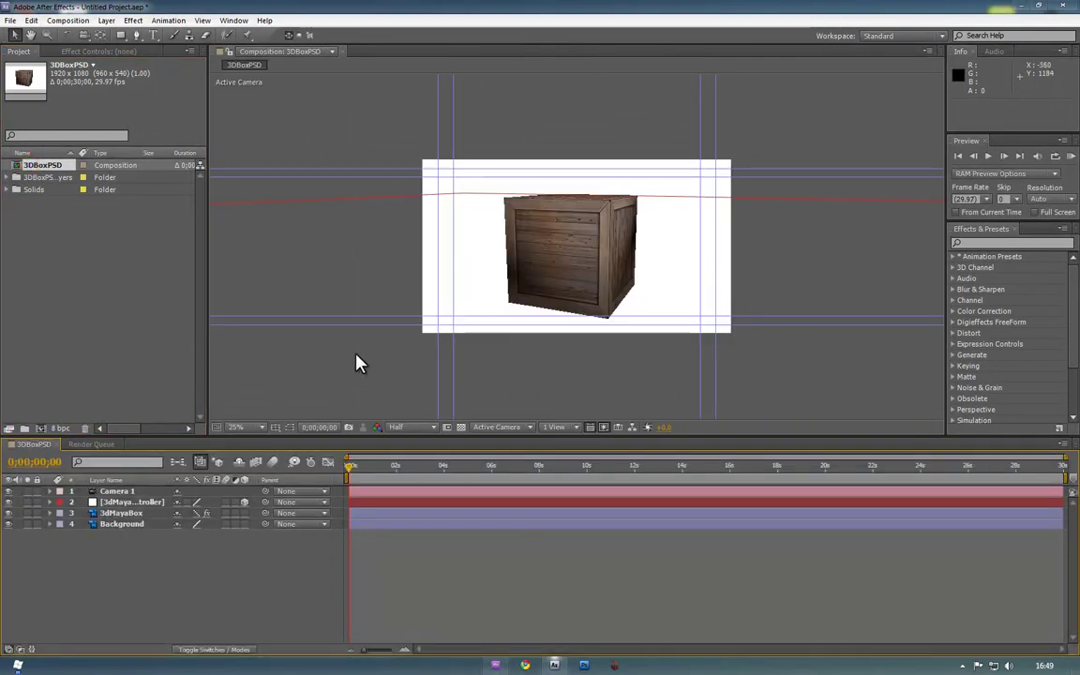
{"action": "key", "text": "period"}
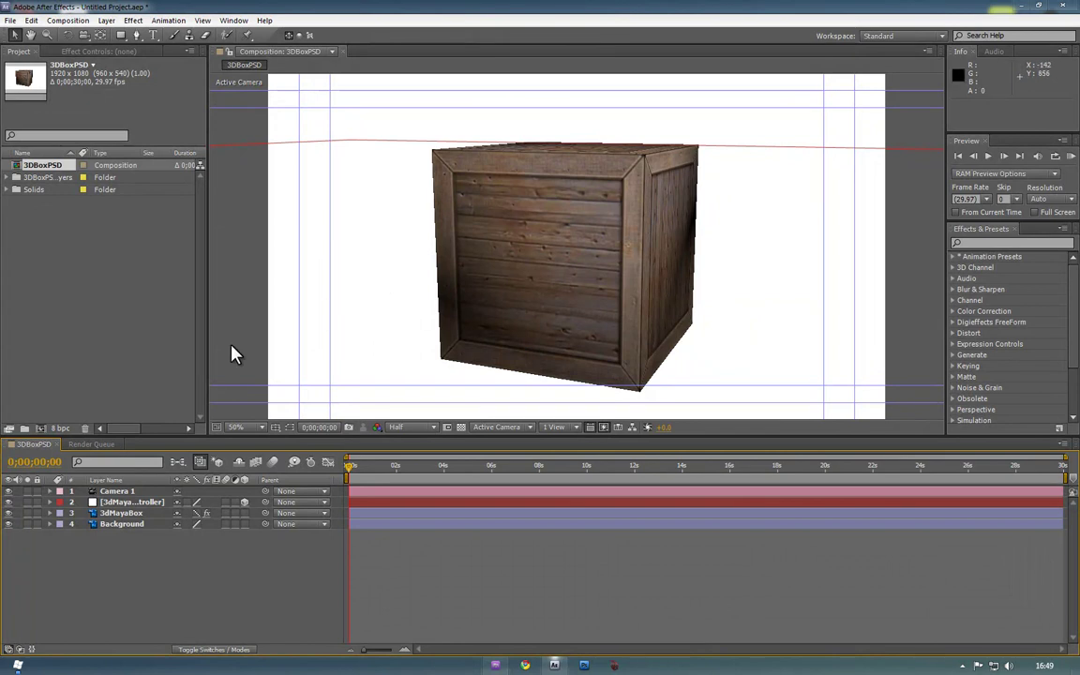
- Delete the white Background layer from the 3DBoxPSD composition
{"action": "left_click", "coordinate": [94, 513]}
{"action": "left_click", "coordinate": [94, 523]}
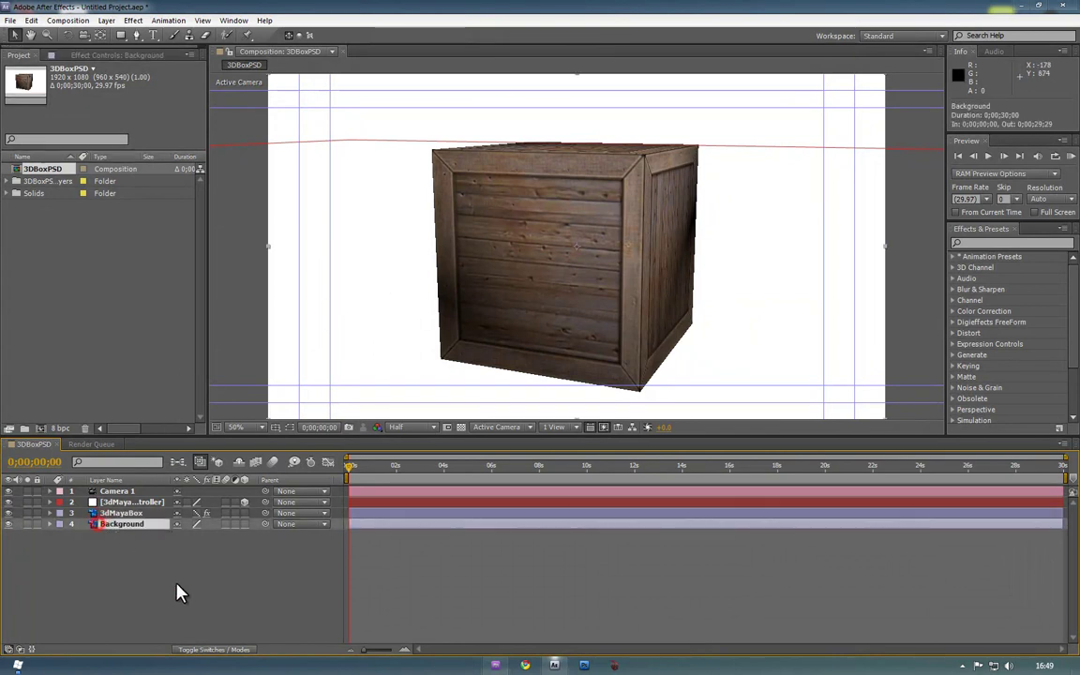
{"action": "key", "text": "Delete"}
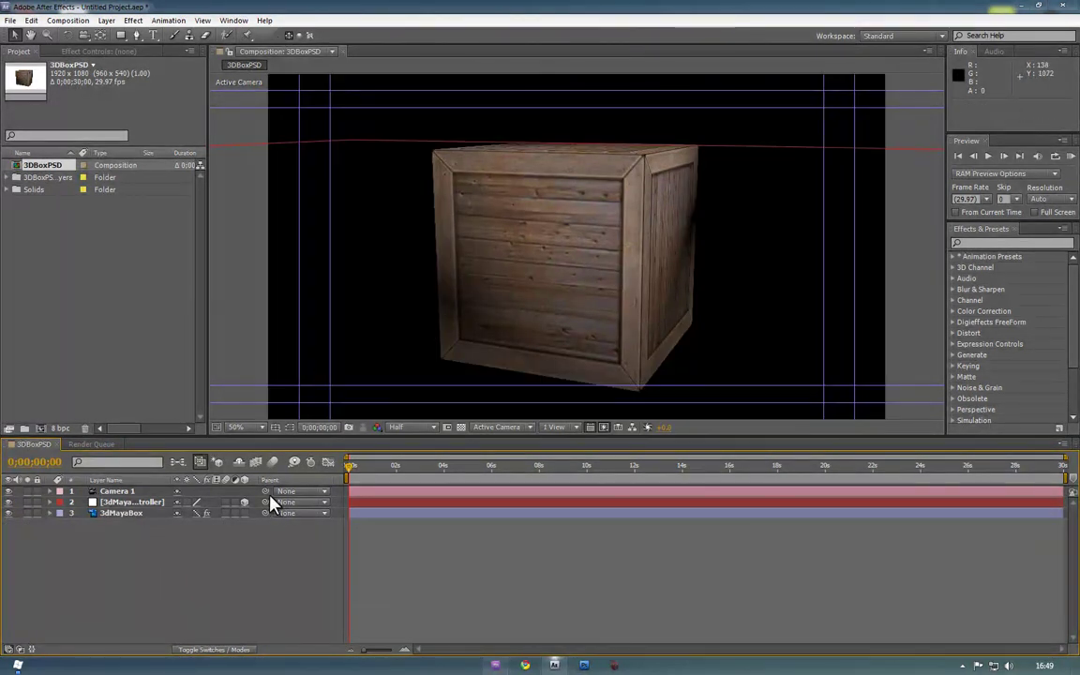
- Enable the 3D Layer switch on 3dMayaBox and accept the camera and lights warning
{"action": "left_click", "coordinate": [245, 513]}
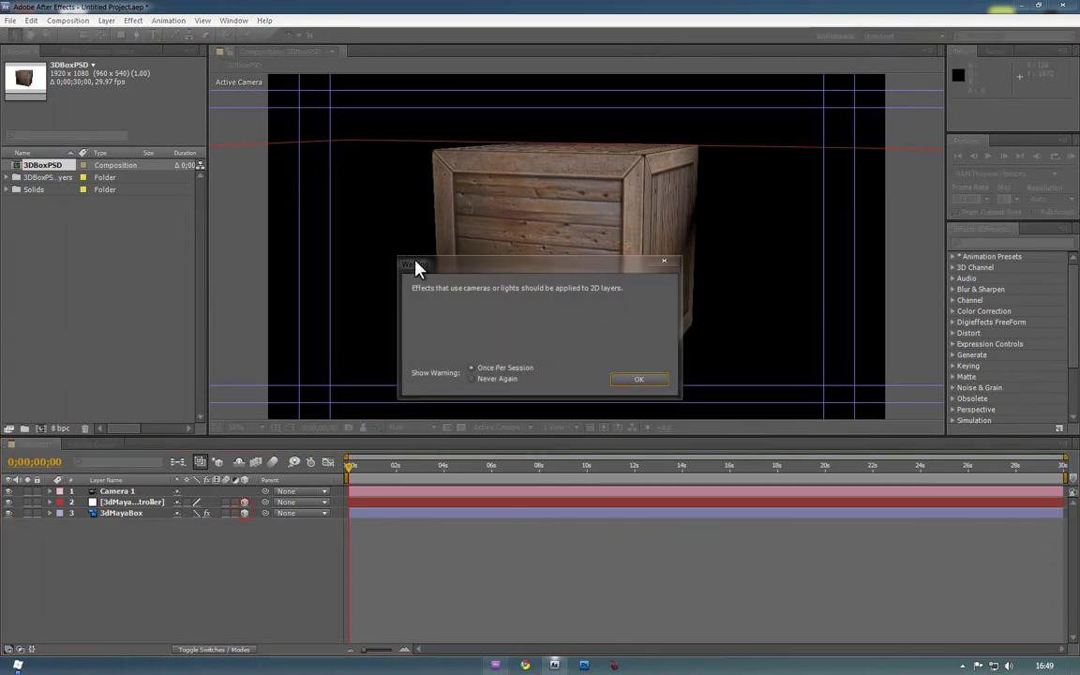
{"action": "left_click", "coordinate": [621, 381]}
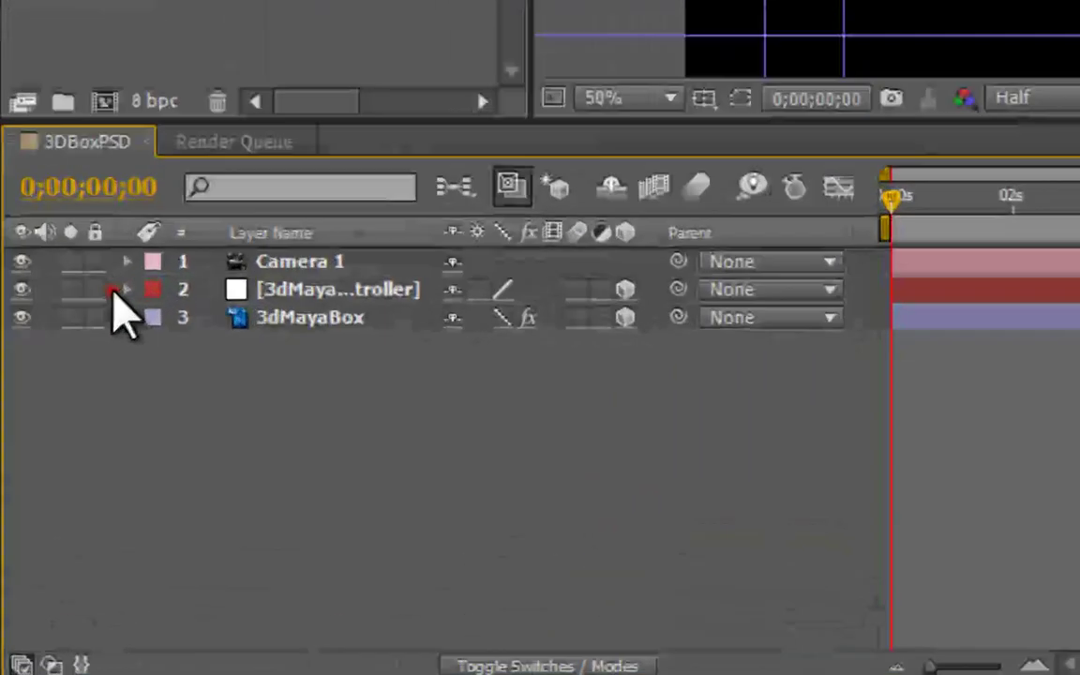
{"action": "left_click", "coordinate": [49, 503]}
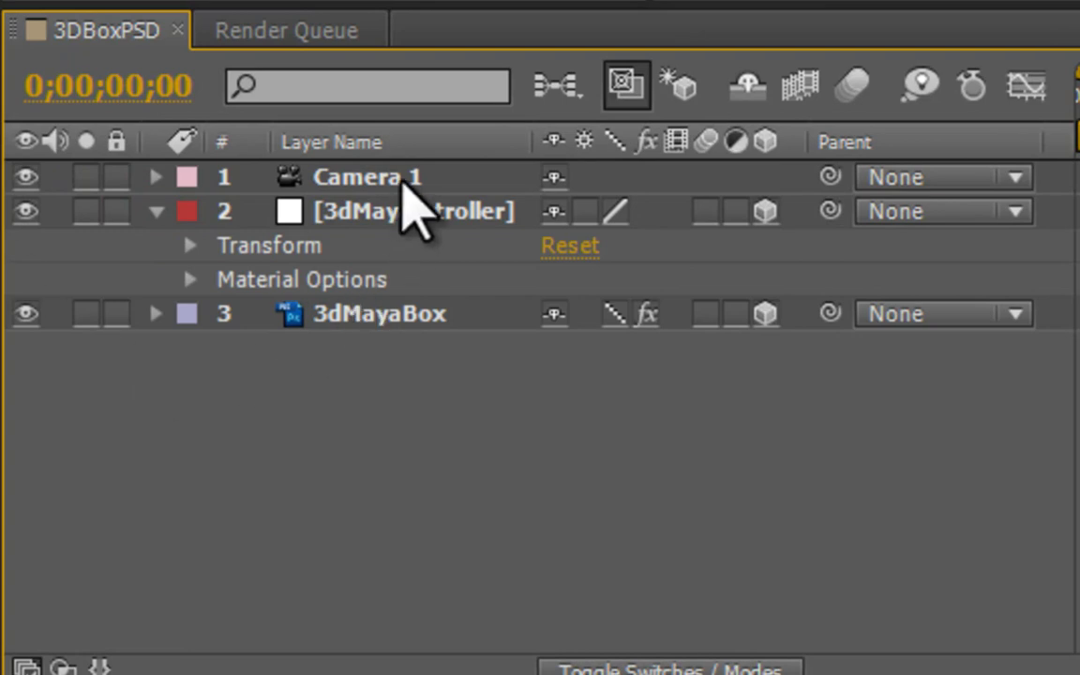
- Turn the 3dMayaBox Controller's Orientation so the crate faces front, then select all its Transform properties
{"action": "left_click", "coordinate": [365, 214]}
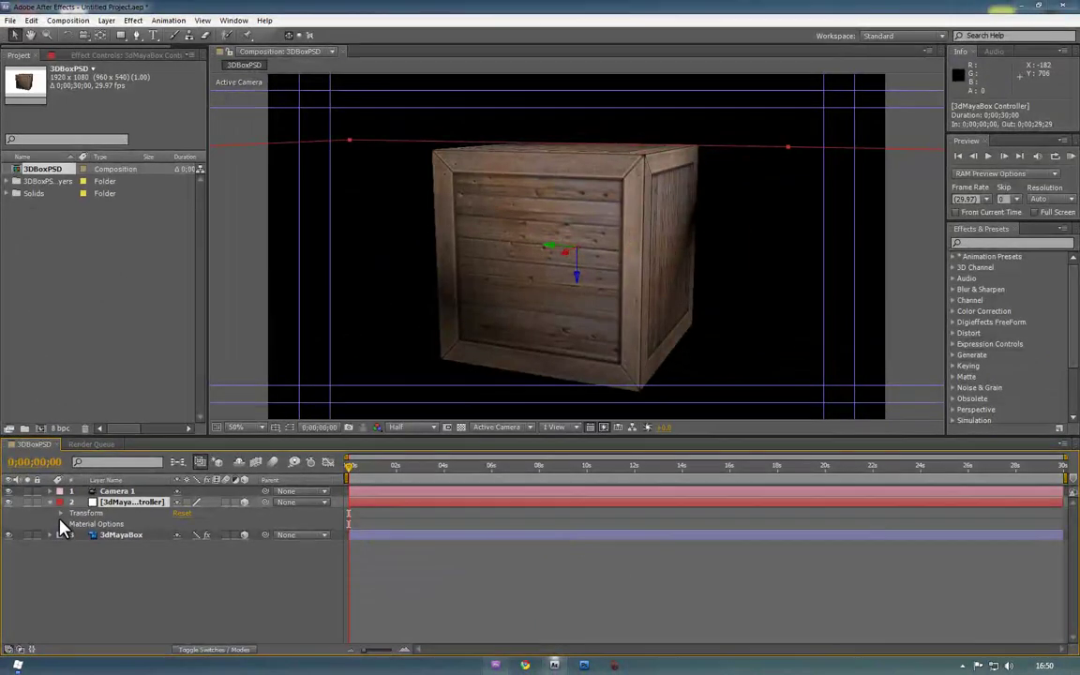
{"action": "left_click", "coordinate": [62, 514]}
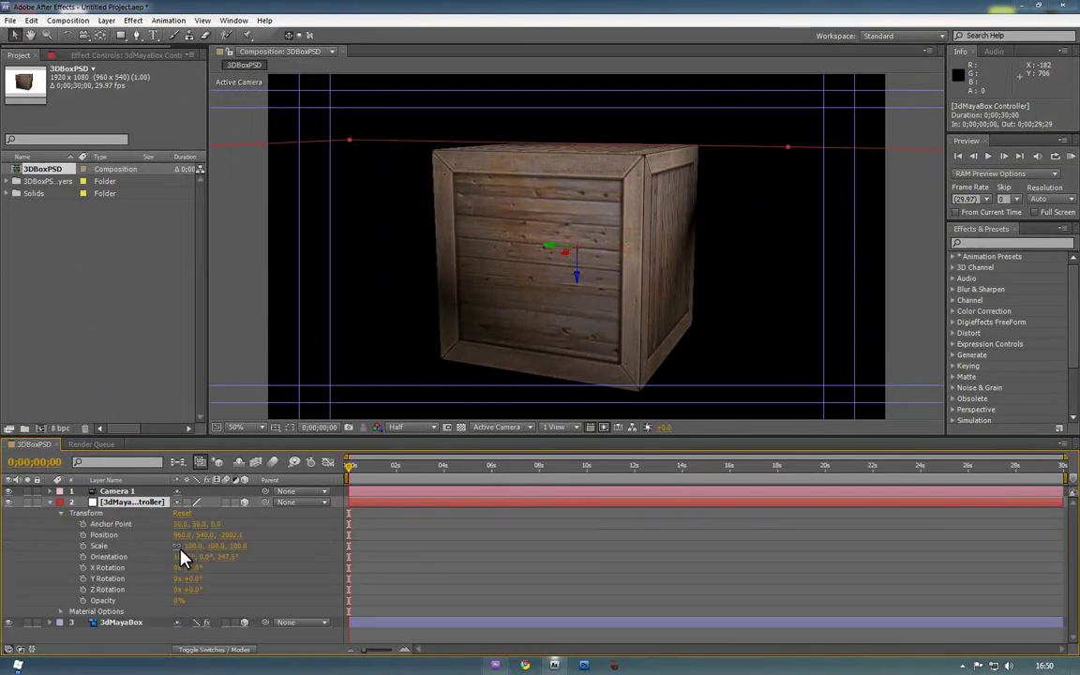
{"action": "left_click_drag", "start_coordinate": [178, 557], "coordinate": [404, 587]}
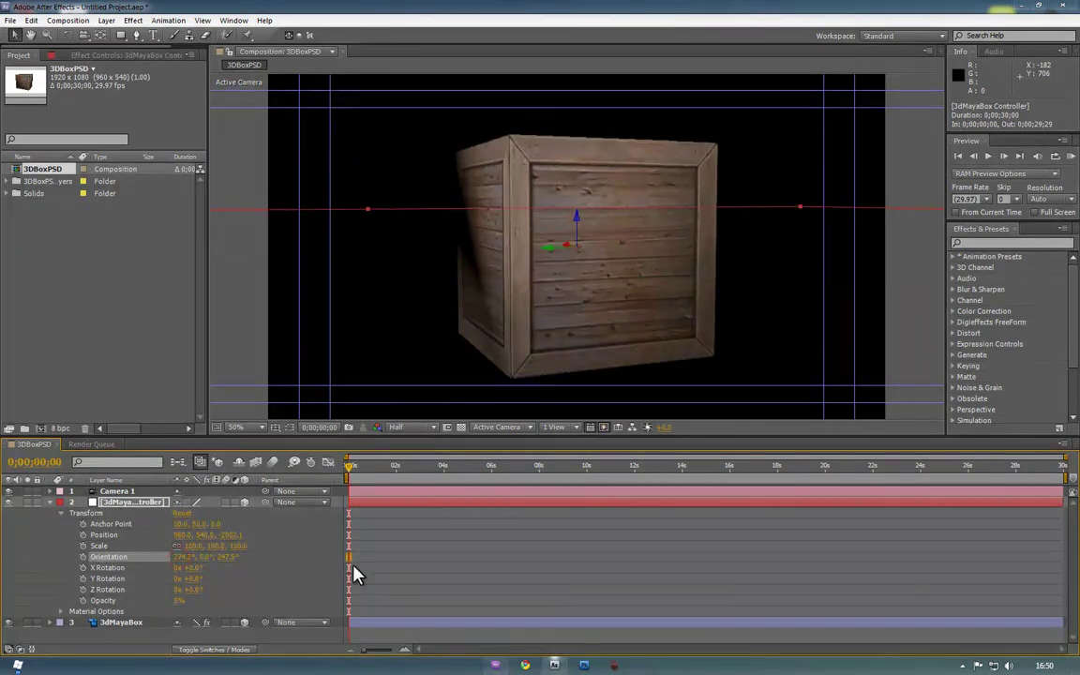
{"action": "left_click_drag", "start_coordinate": [245, 547], "coordinate": [216, 528]}
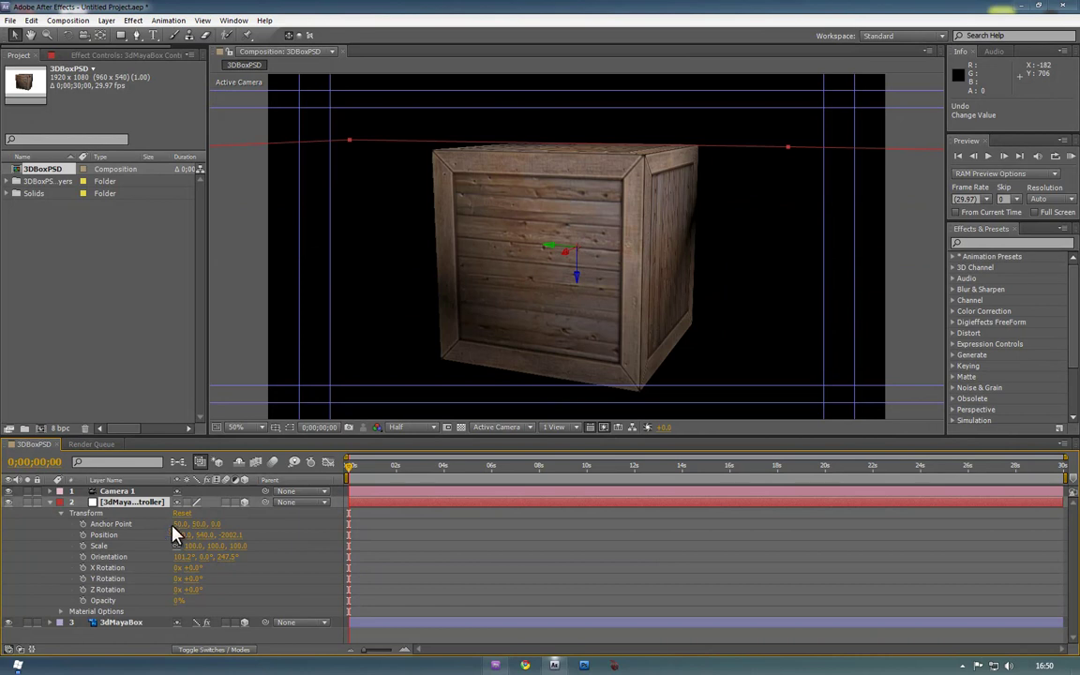
{"action": "left_click", "coordinate": [38, 503]}
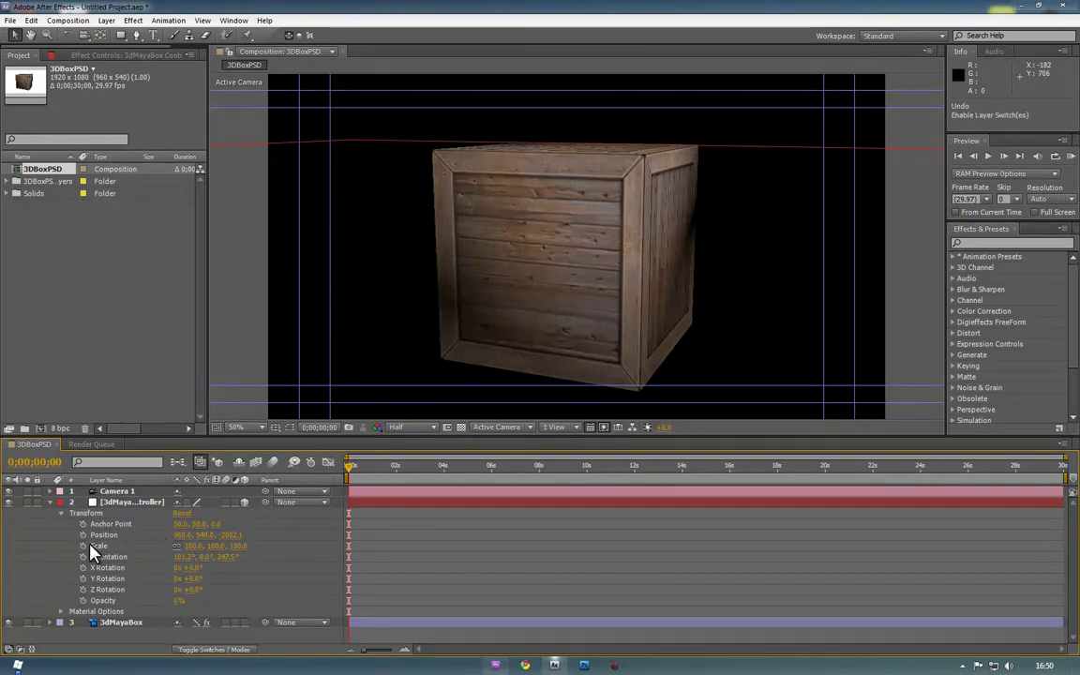
{"action": "left_click_drag", "start_coordinate": [86, 526], "coordinate": [80, 603]}
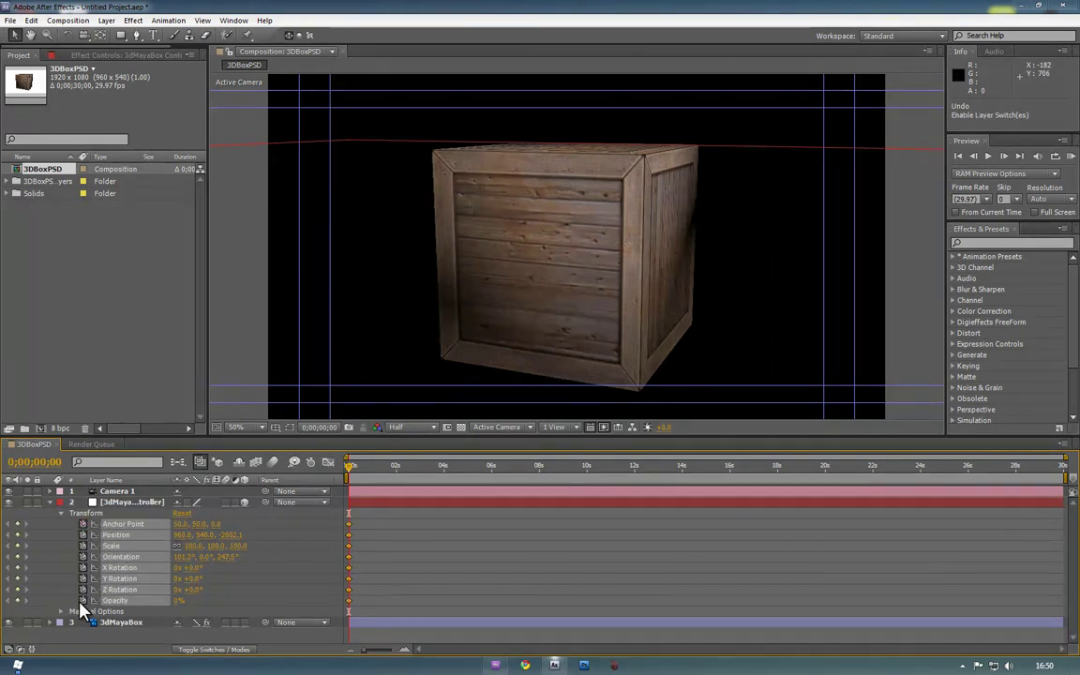
- Set keyframes on all the controller's Transform properties, then select just Orientation
{"action": "left_click", "coordinate": [84, 531]}
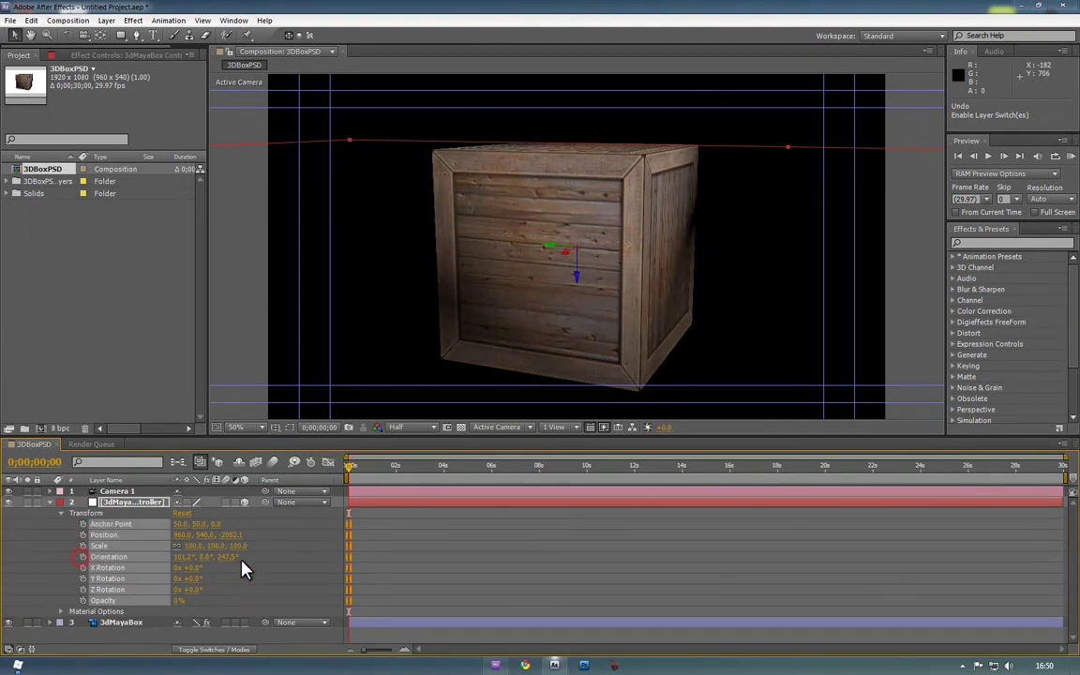
{"action": "left_click", "coordinate": [266, 550]}
{"action": "left_click", "coordinate": [103, 557]}
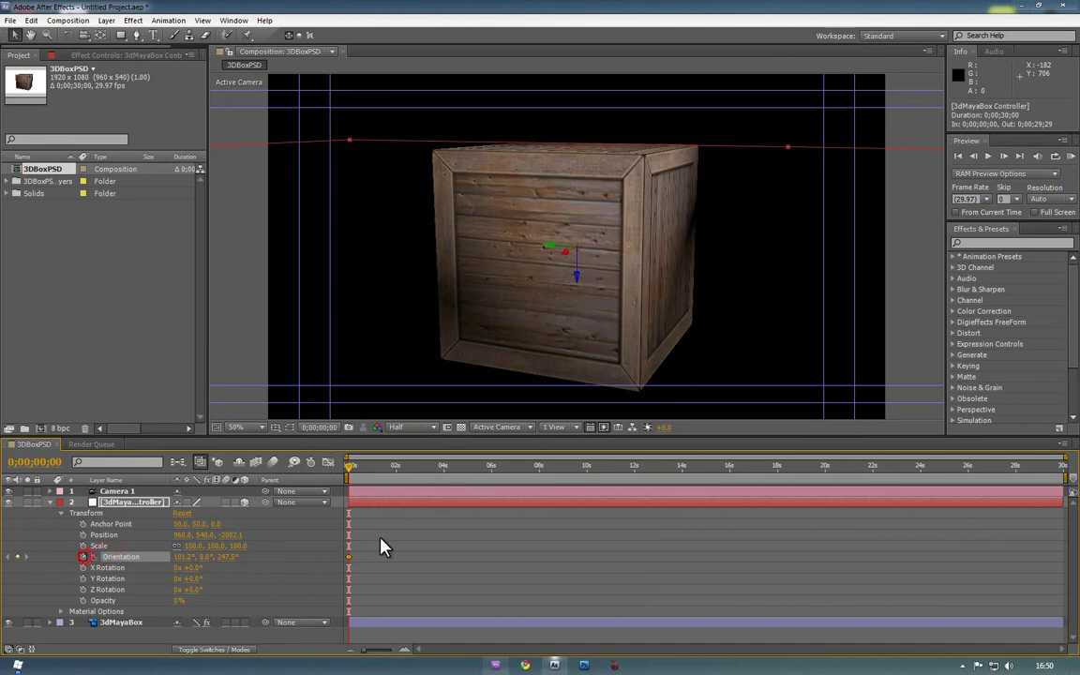
- At 0;00;03;29, key the controller's Orientation to 300°, 360°, 50°
{"action": "left_click_drag", "start_coordinate": [359, 482], "coordinate": [446, 472]}
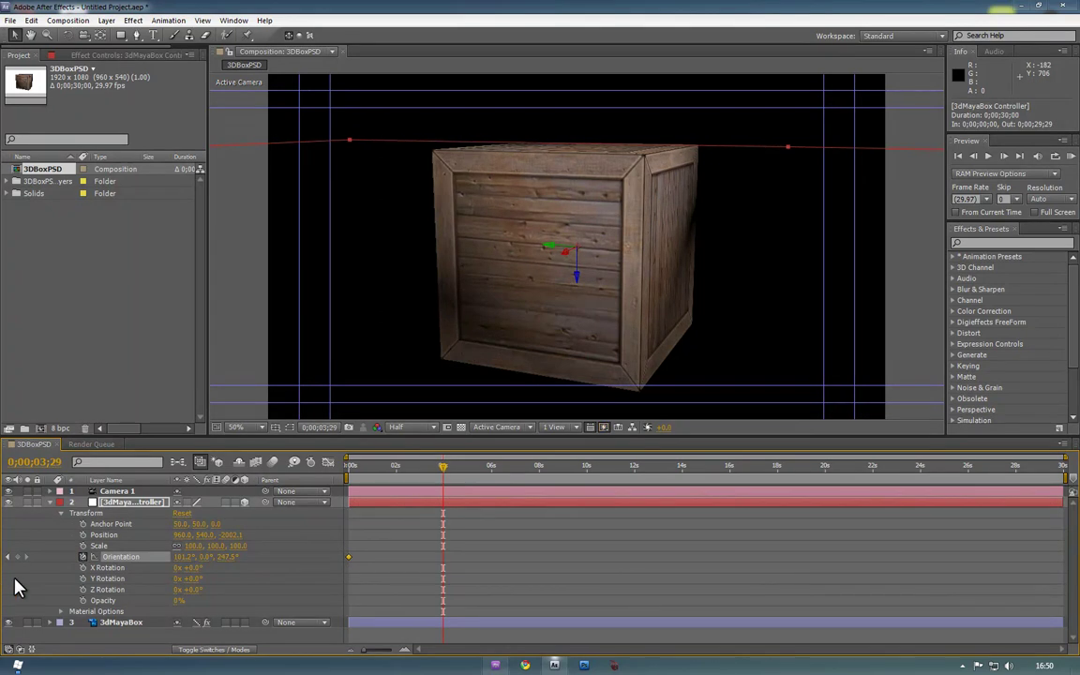
{"action": "left_click", "coordinate": [181, 557]}
{"action": "key", "text": "Return"}
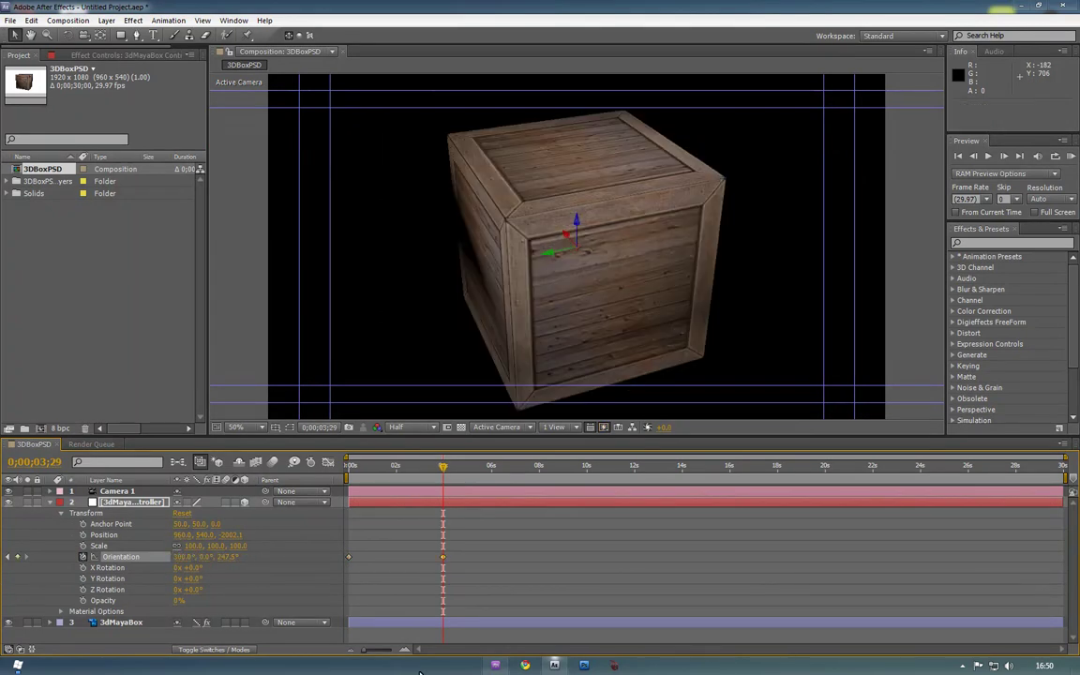
{"action": "left_click", "coordinate": [201, 557]}
{"action": "type", "text": "360"}
{"action": "key", "text": "Return"}
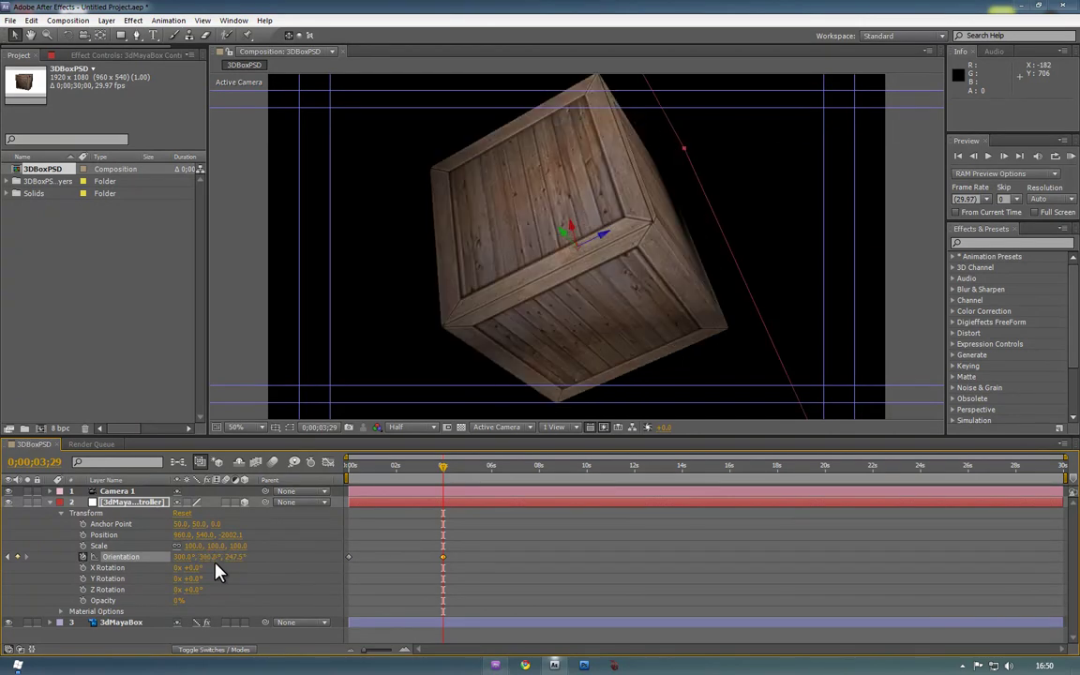
{"action": "left_click", "coordinate": [236, 557]}
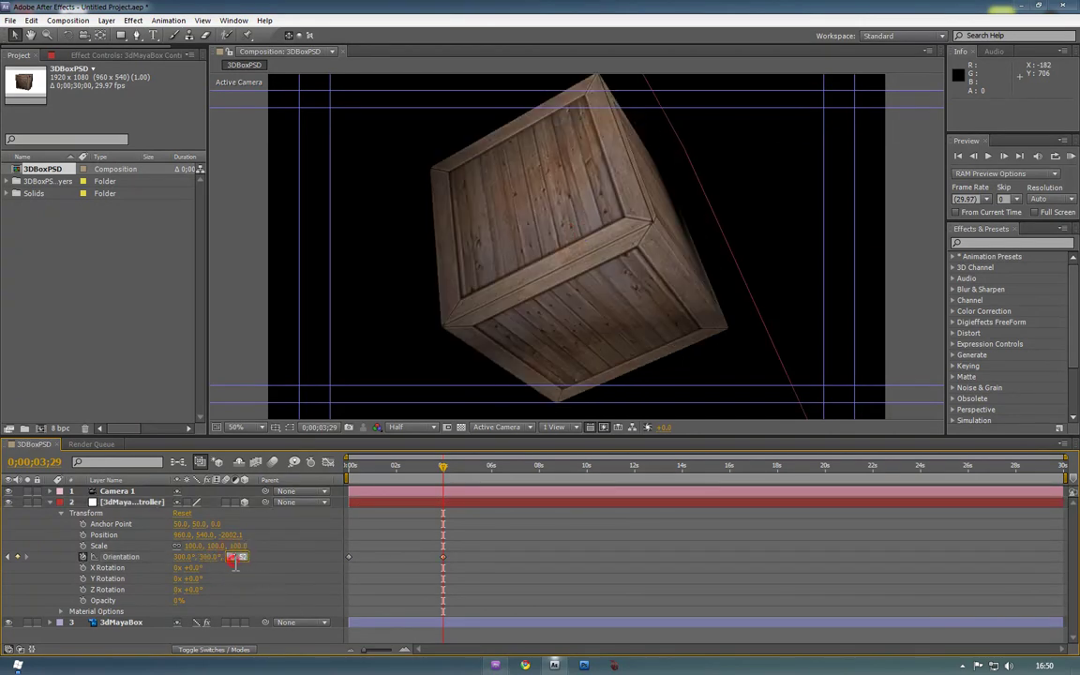
{"action": "type", "text": "50"}
{"action": "key", "text": "Return"}
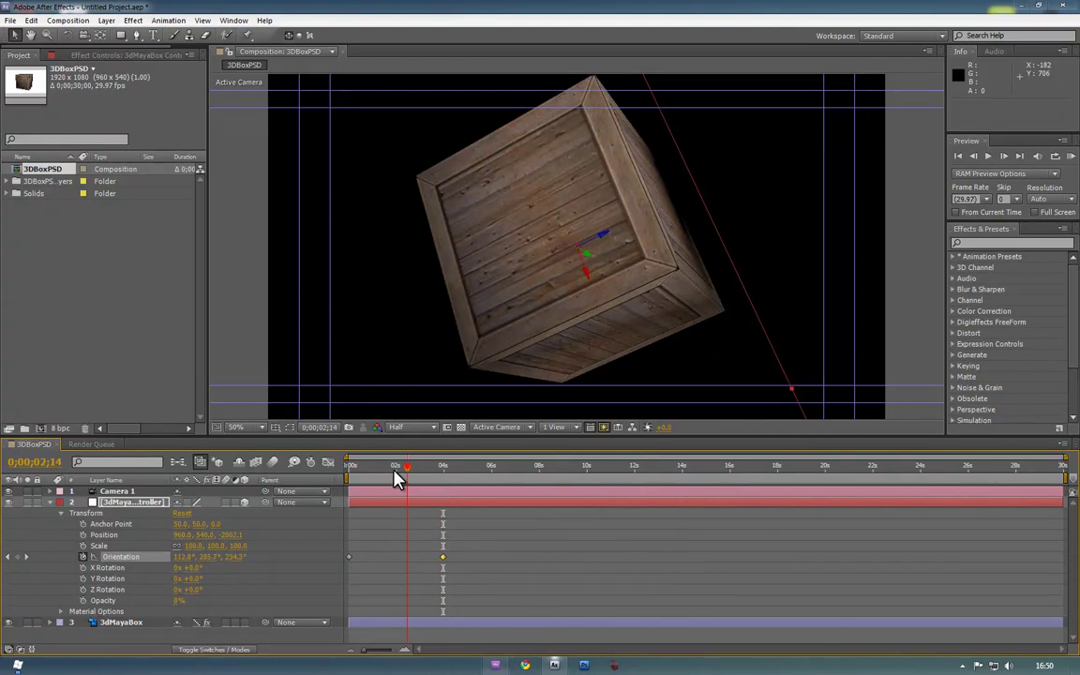
- Return to the start and preview the crate's rotation, then stop playback
{"action": "left_click_drag", "start_coordinate": [394, 474], "coordinate": [357, 472]}
{"action": "key", "text": "space"}
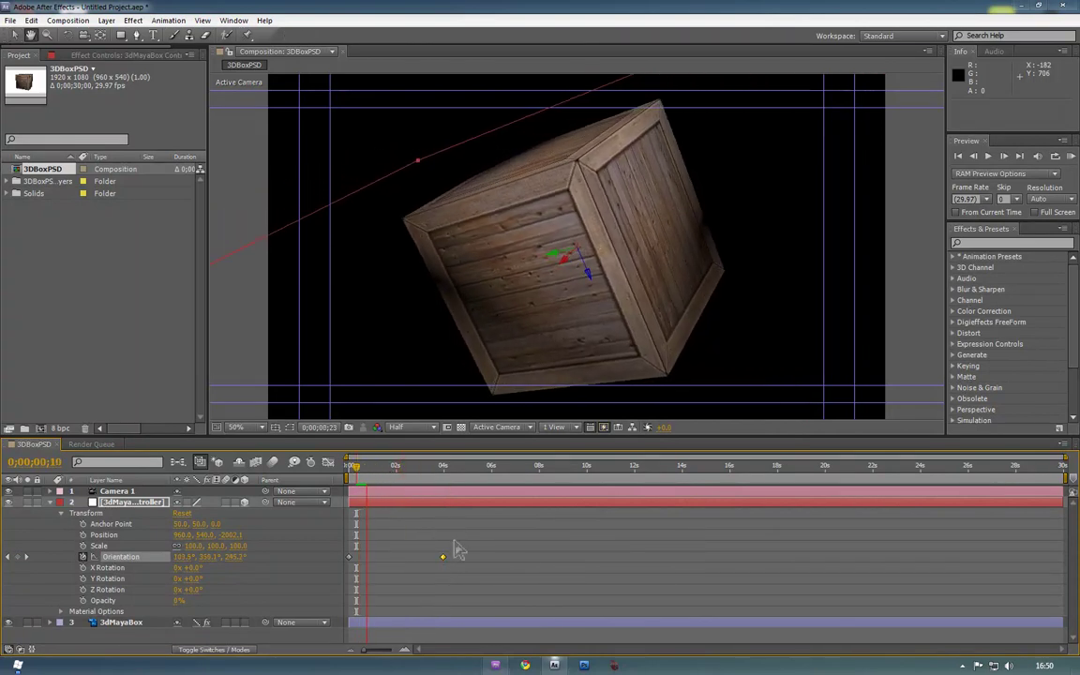
{"action": "key", "text": "space"}
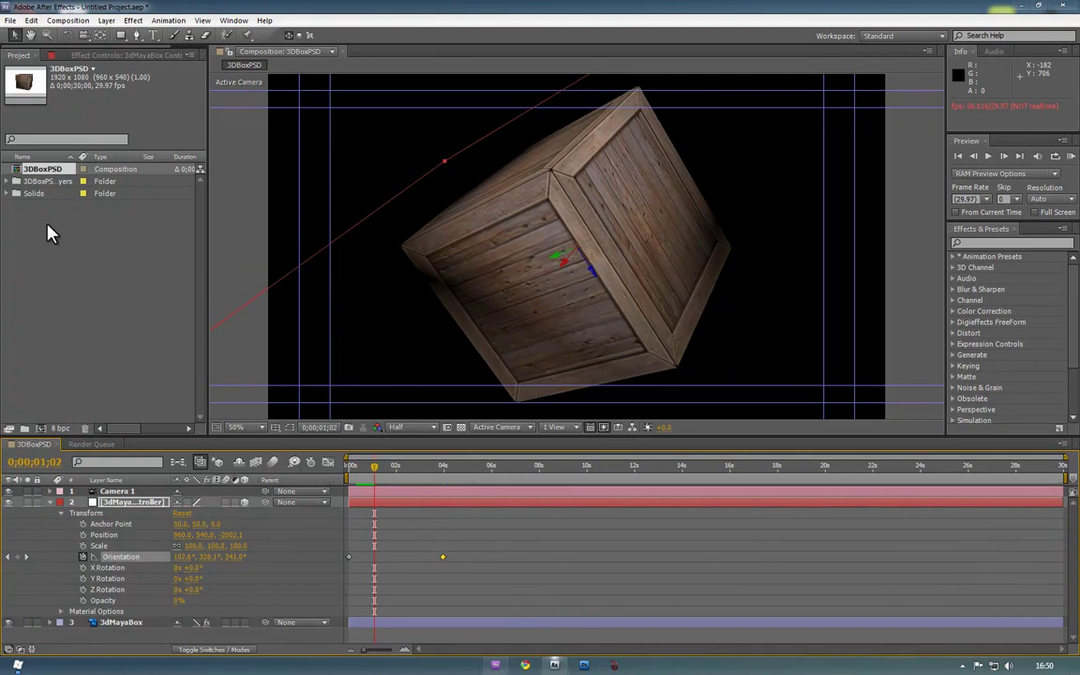
- Create an HDTV 1080 29.97 composition named Room and select it in the Project panel
{"action": "left_click", "coordinate": [63, 277]}
{"action": "right_click", "coordinate": [44, 275]}
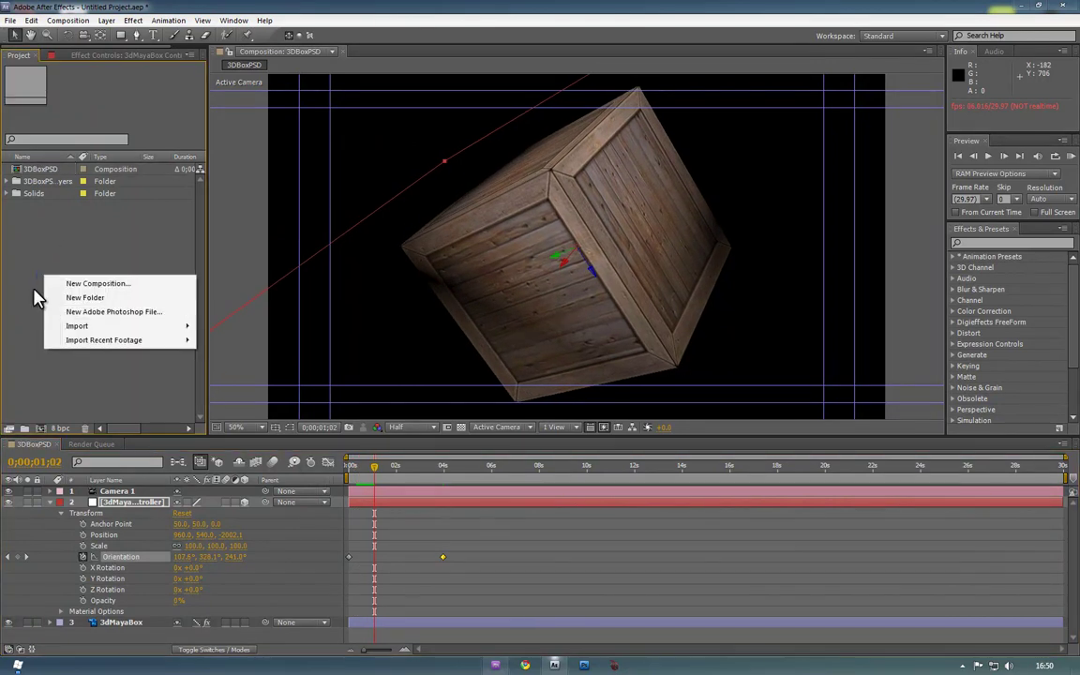
{"action": "left_click", "coordinate": [84, 283]}
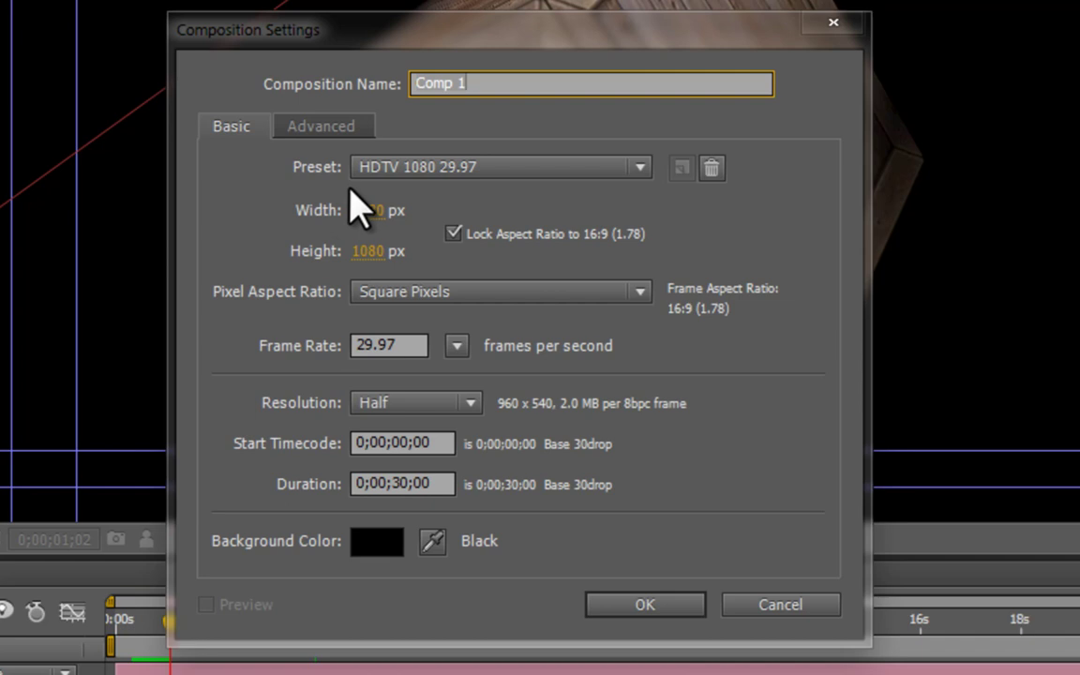
{"action": "type", "text": "Room"}
{"action": "key", "text": "Return"}
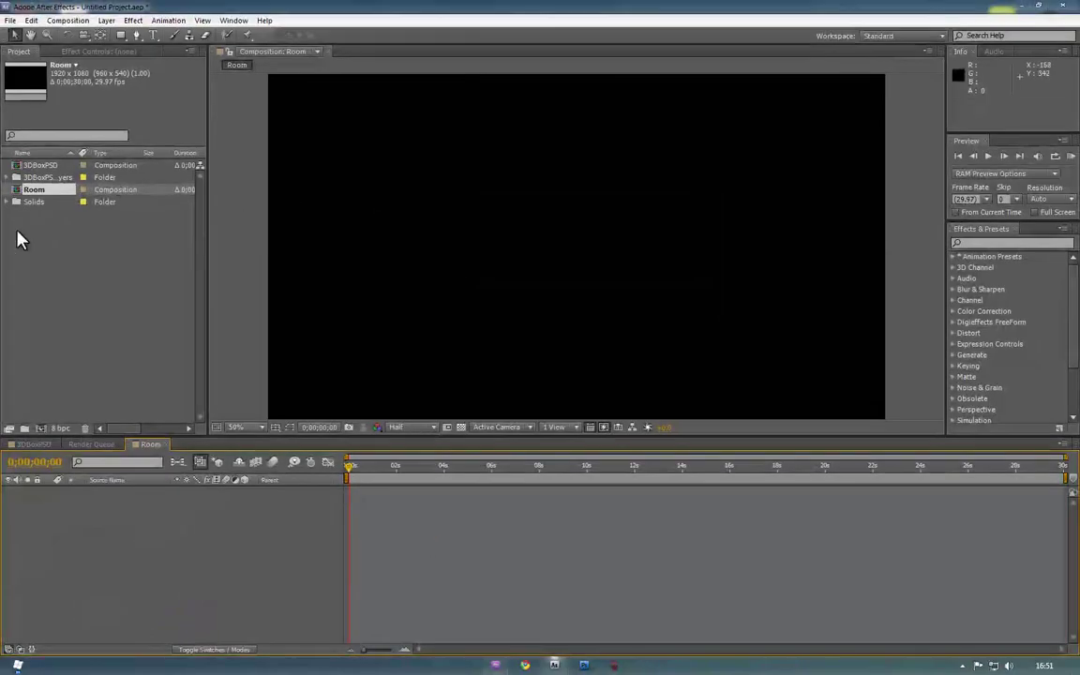
{"action": "left_click", "coordinate": [28, 345]}
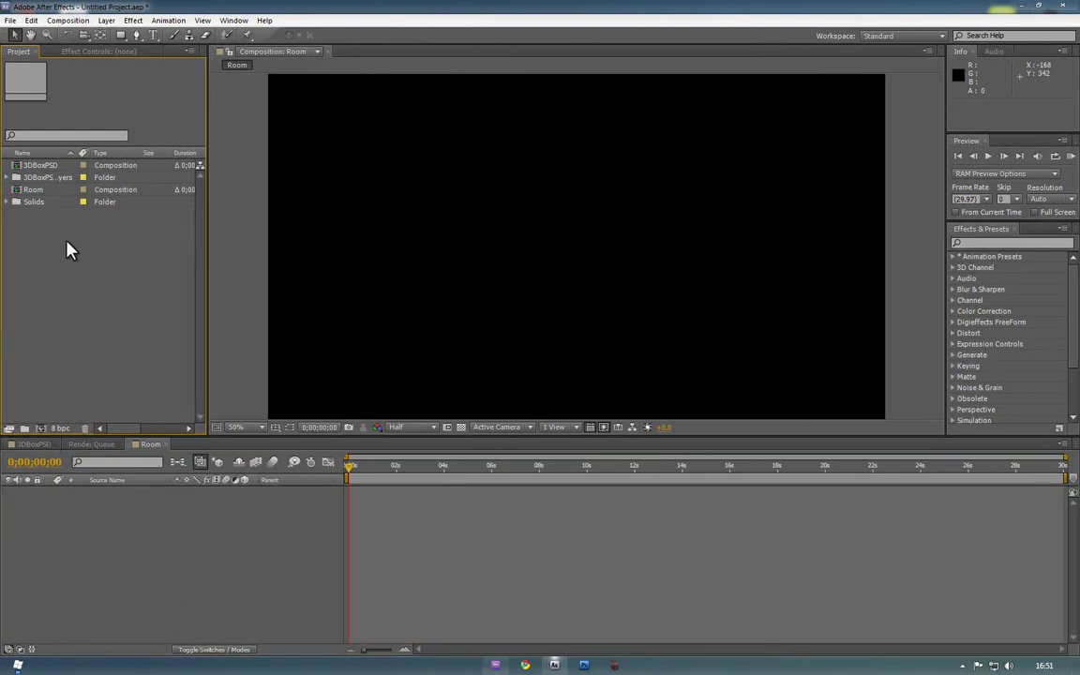
{"action": "left_click", "coordinate": [45, 202]}
{"action": "left_click", "coordinate": [42, 191]}
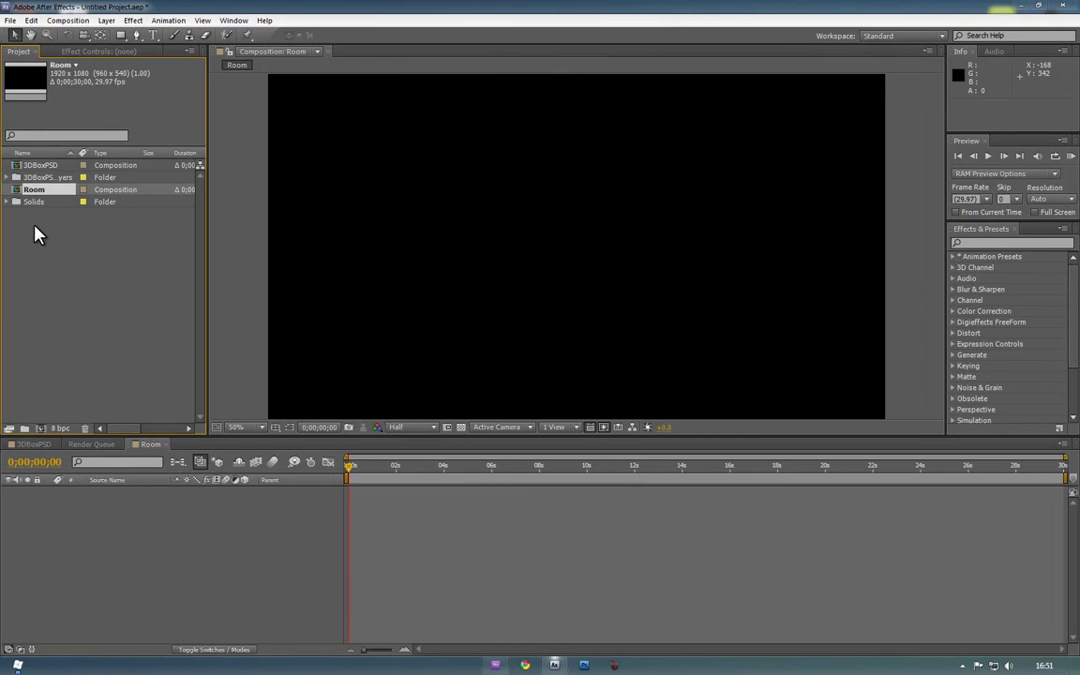
- Add an orange 1920×1080 solid named Floor to the Room timeline
{"action": "right_click", "coordinate": [88, 556]}
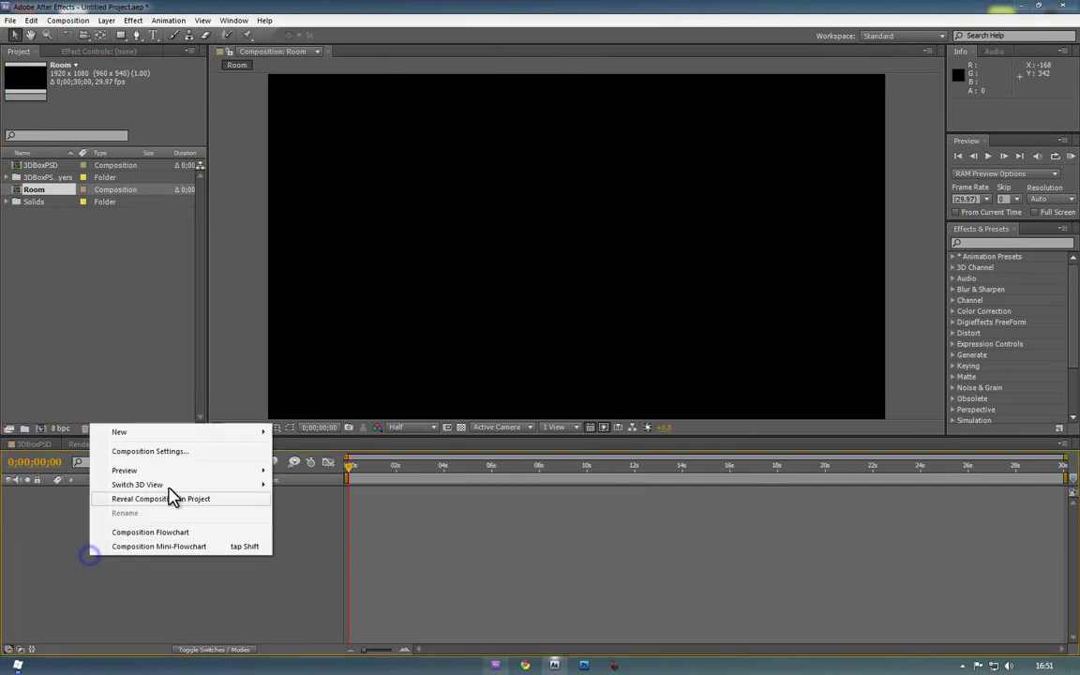
{"action": "mouse_move", "coordinate": [192, 438]}
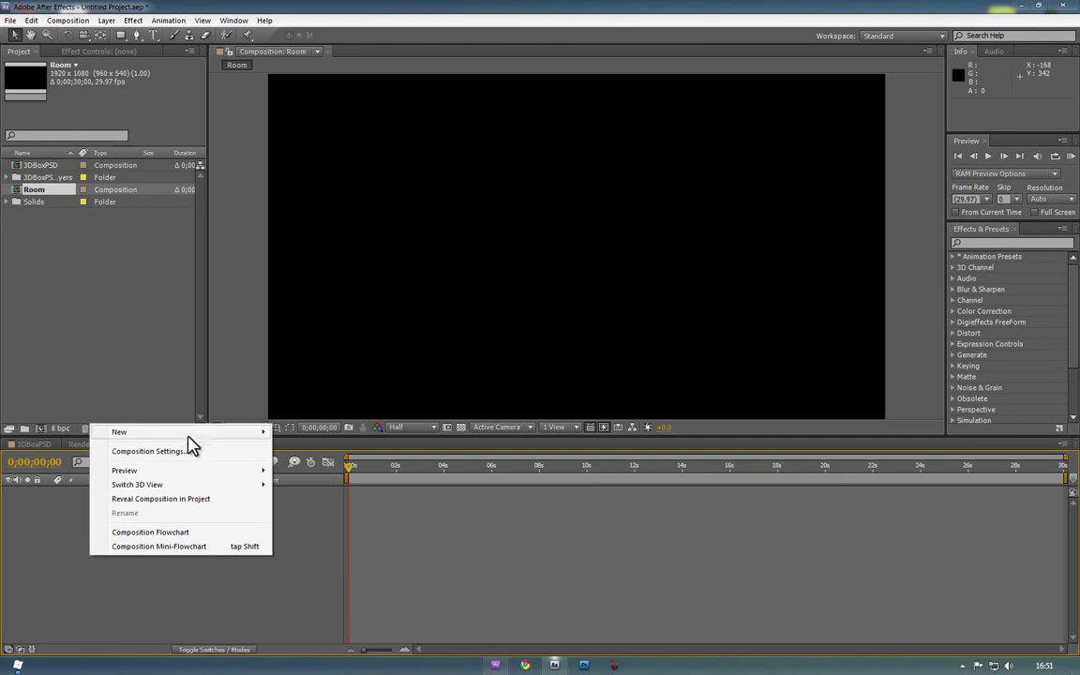
{"action": "left_click", "coordinate": [343, 468]}
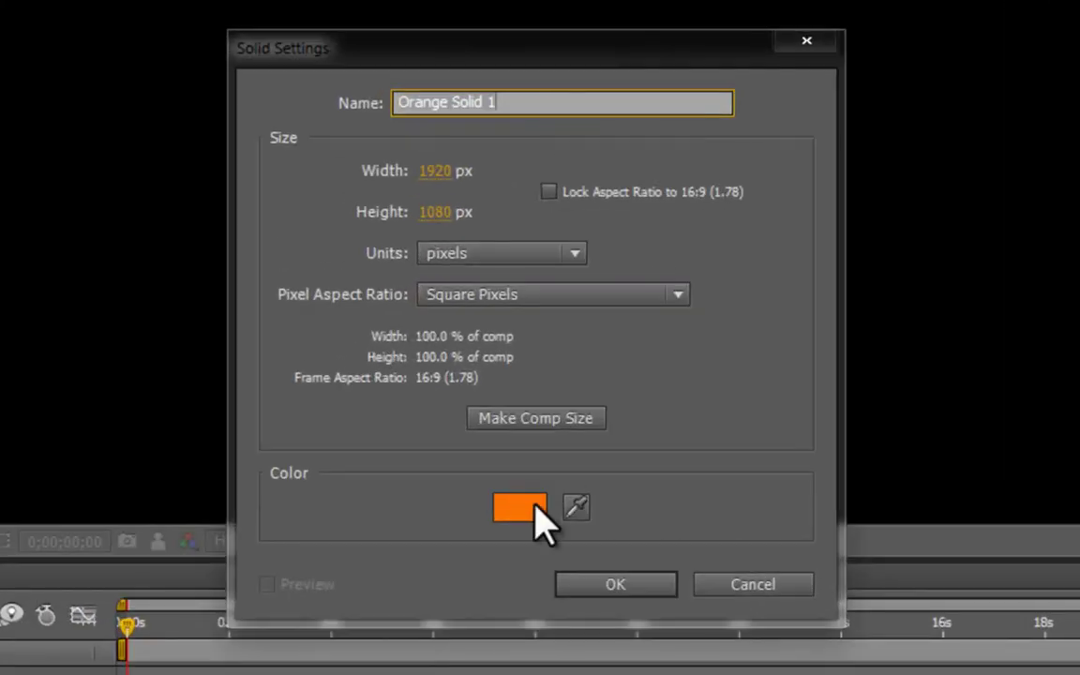
{"action": "type", "text": "F"}
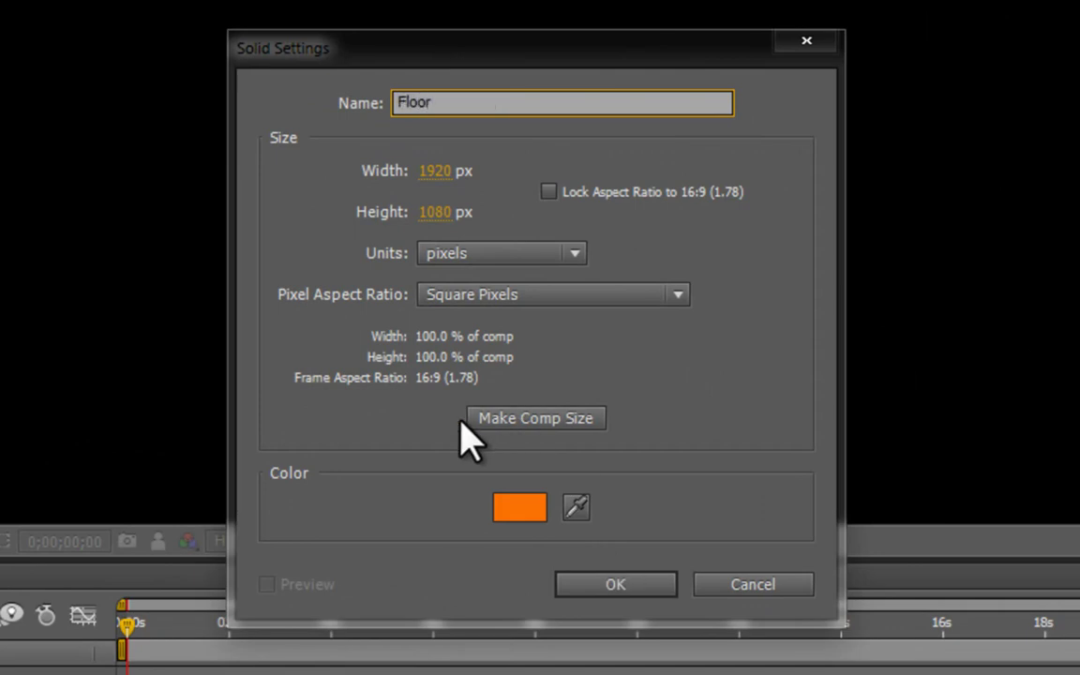
{"action": "type", "text": "loor"}
{"action": "key", "text": "Return"}
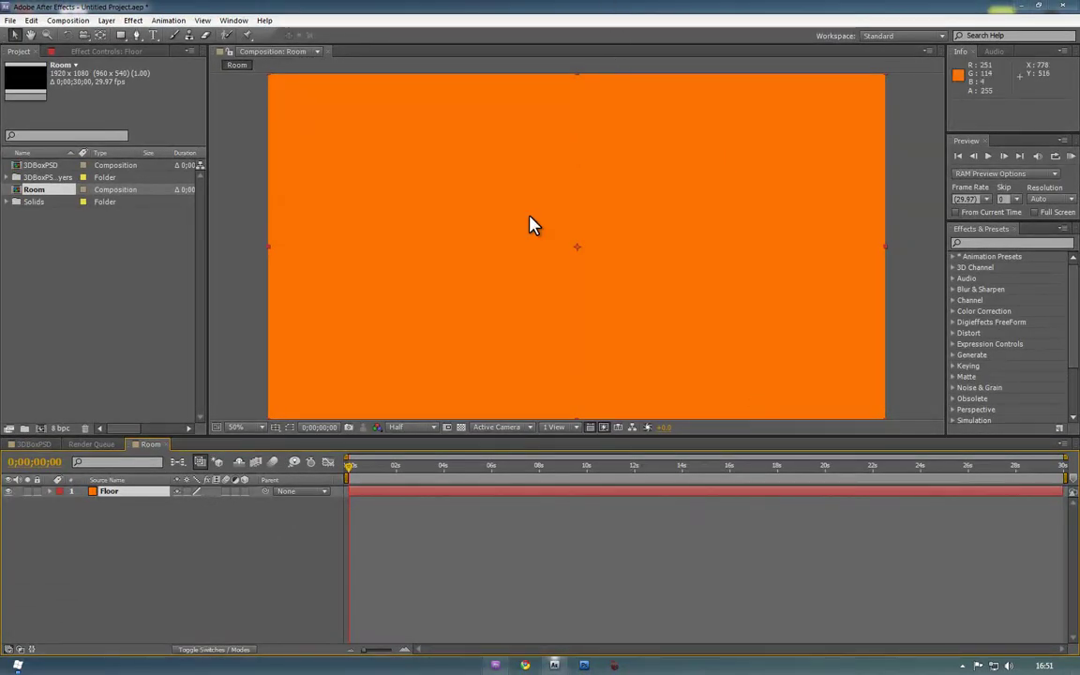
- Use the 2 Views - Horizontal layout and make Floor a 3D layer lying flat at Orientation 270°, 0°, 0°
{"action": "left_click", "coordinate": [561, 429]}
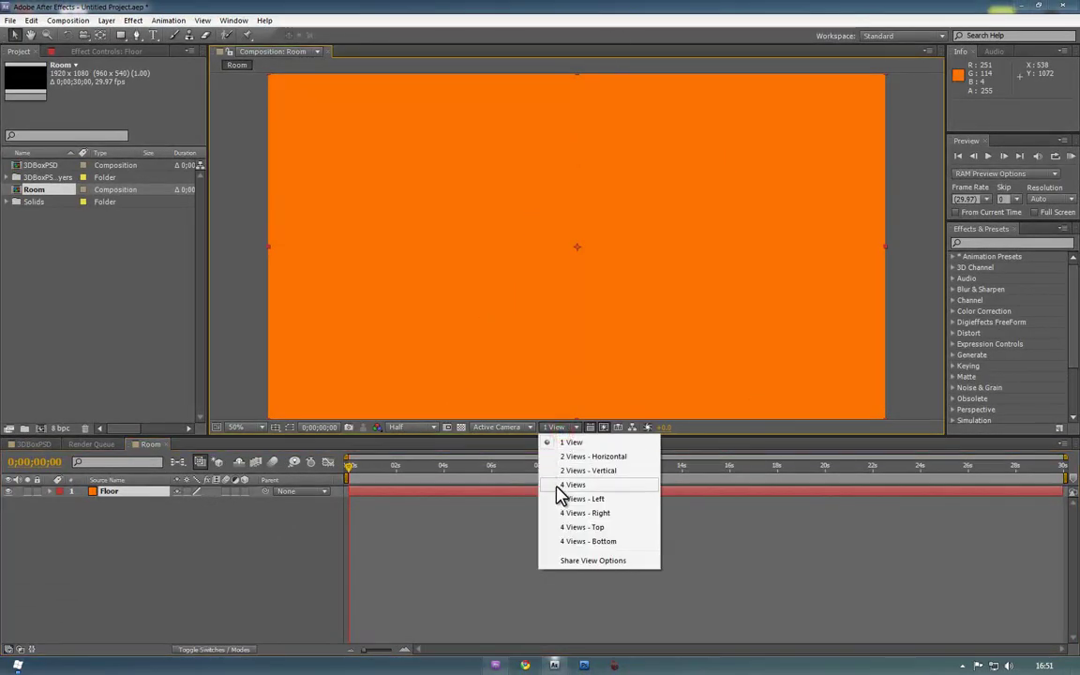
{"action": "left_click", "coordinate": [566, 458]}
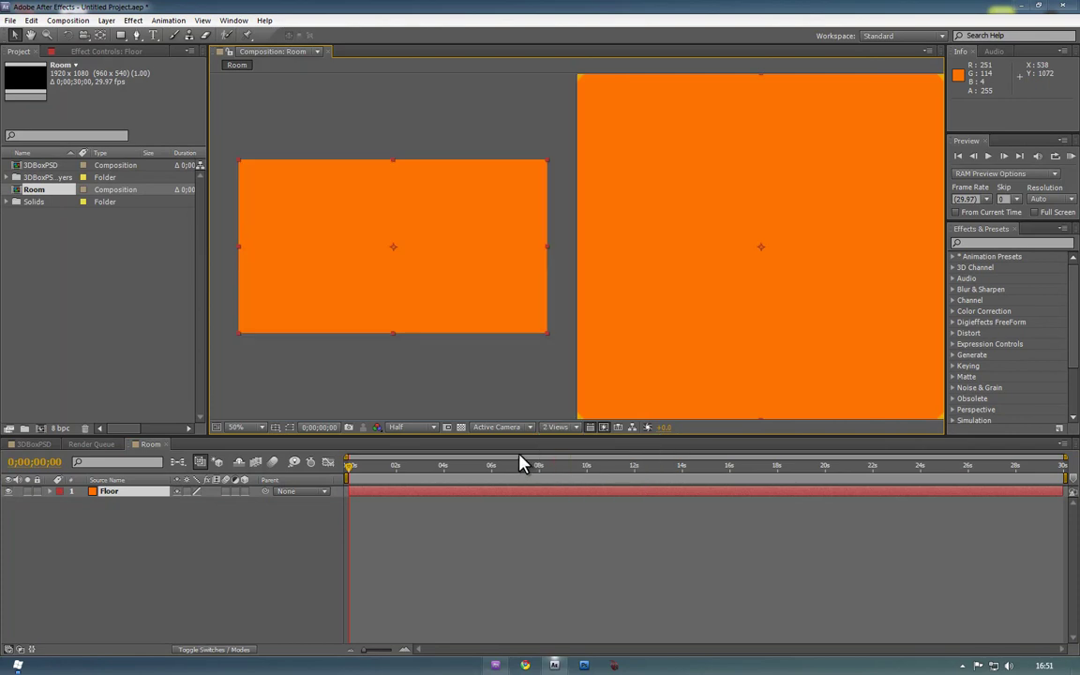
{"action": "left_click", "coordinate": [244, 491]}
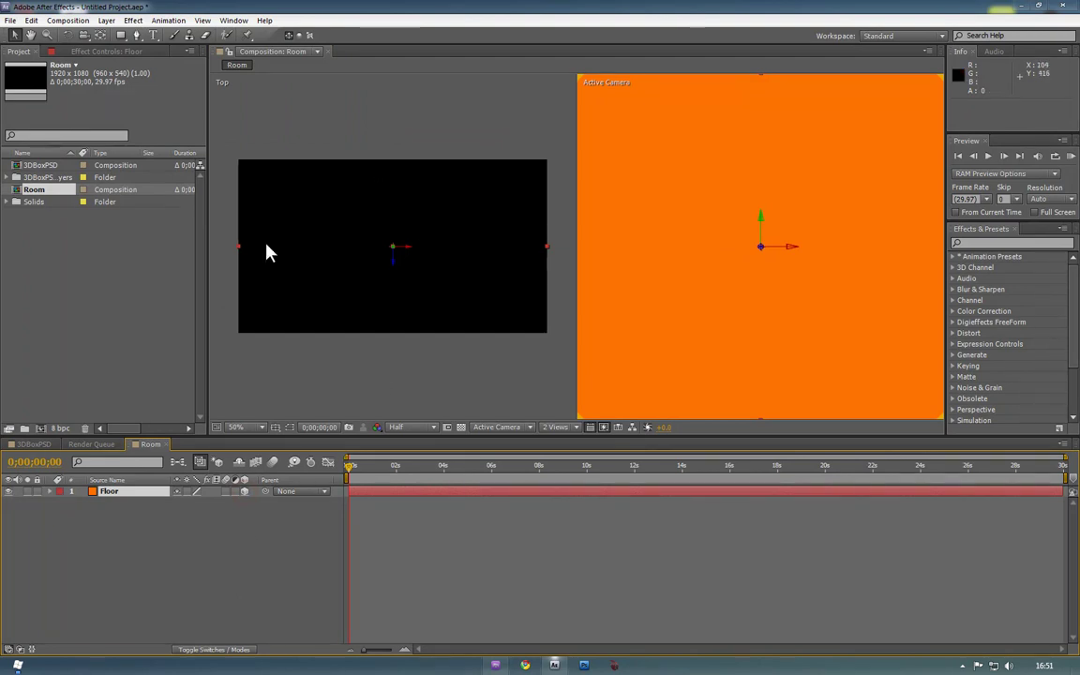
{"action": "left_click", "coordinate": [66, 36]}
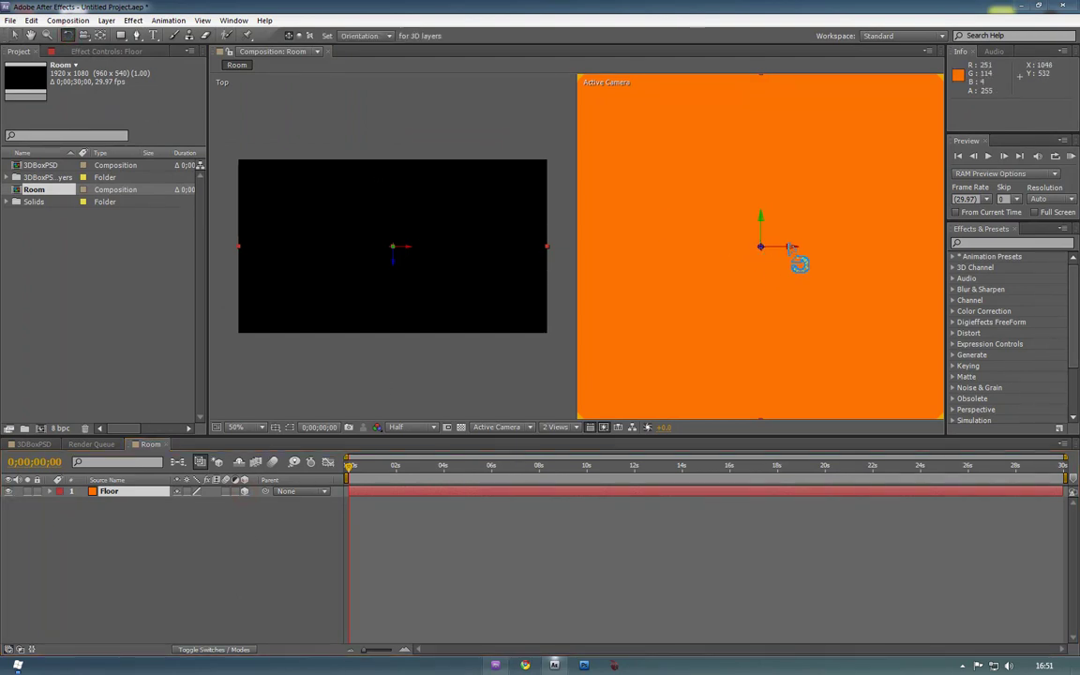
{"action": "left_click_drag", "start_coordinate": [793, 246], "coordinate": [776, 224]}
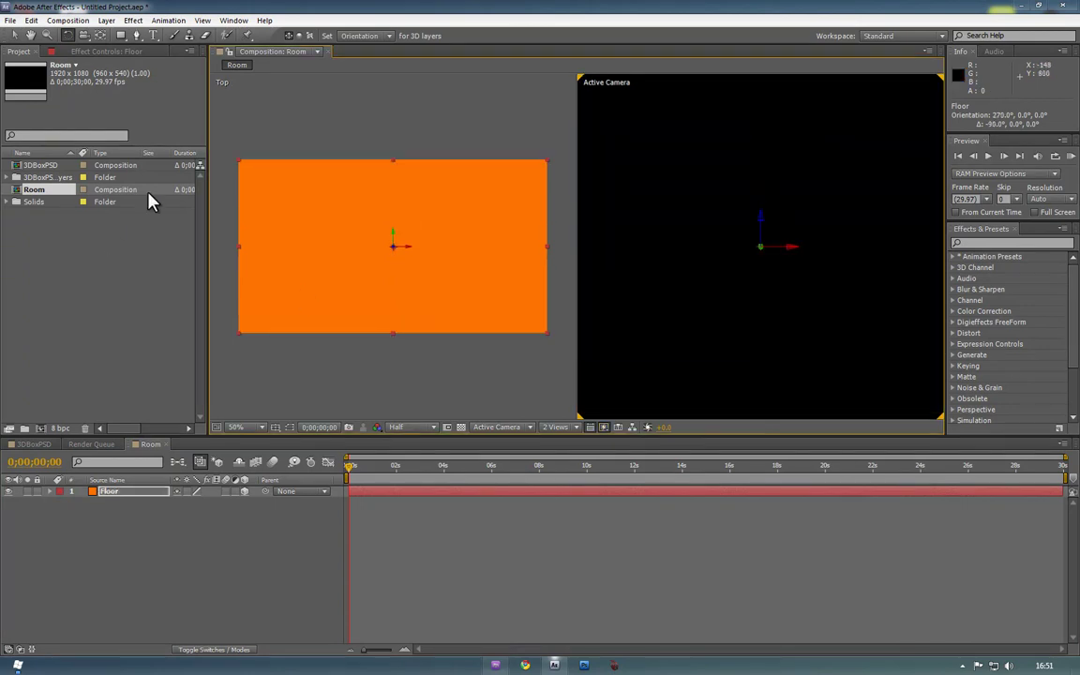
{"action": "left_click", "coordinate": [14, 35]}
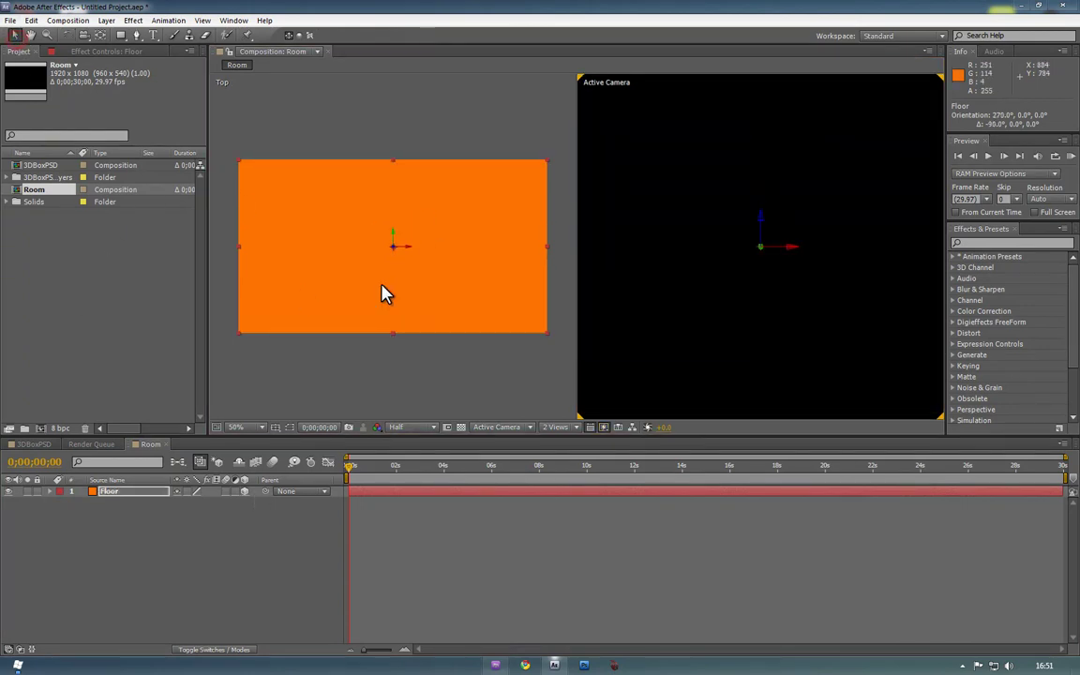
- Duplicate Floor as a layer named BackWall, then lower Floor toward the bottom of the frame
{"action": "key", "text": "ctrl+d"}
{"action": "key", "text": "Return"}
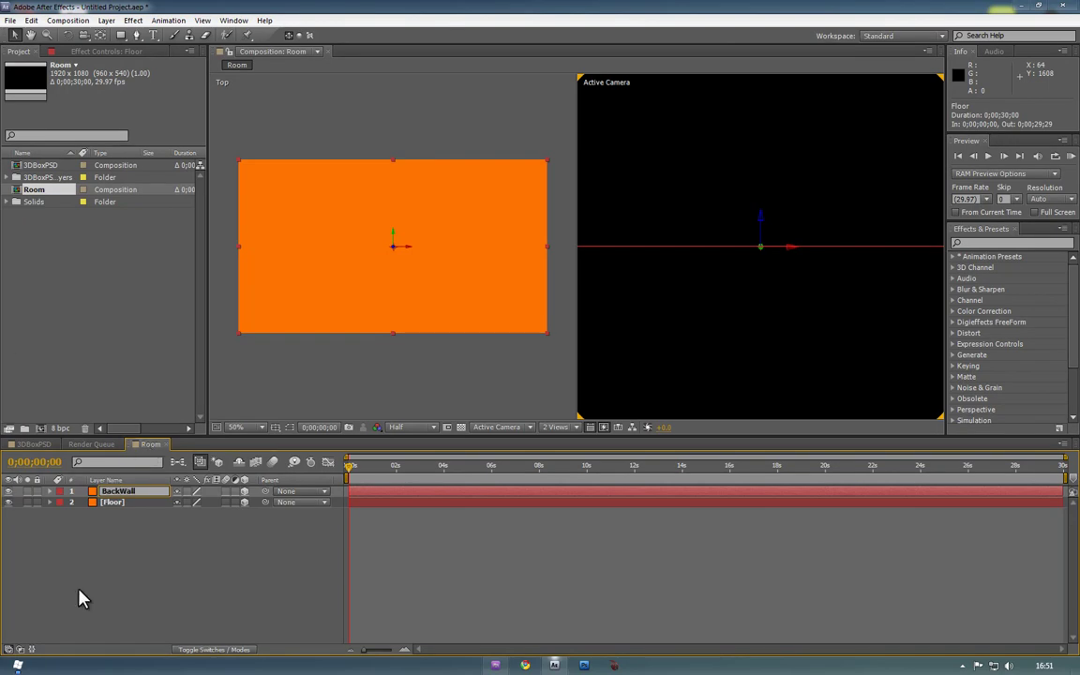
{"action": "left_click", "coordinate": [309, 393]}
{"action": "left_click", "coordinate": [129, 504]}
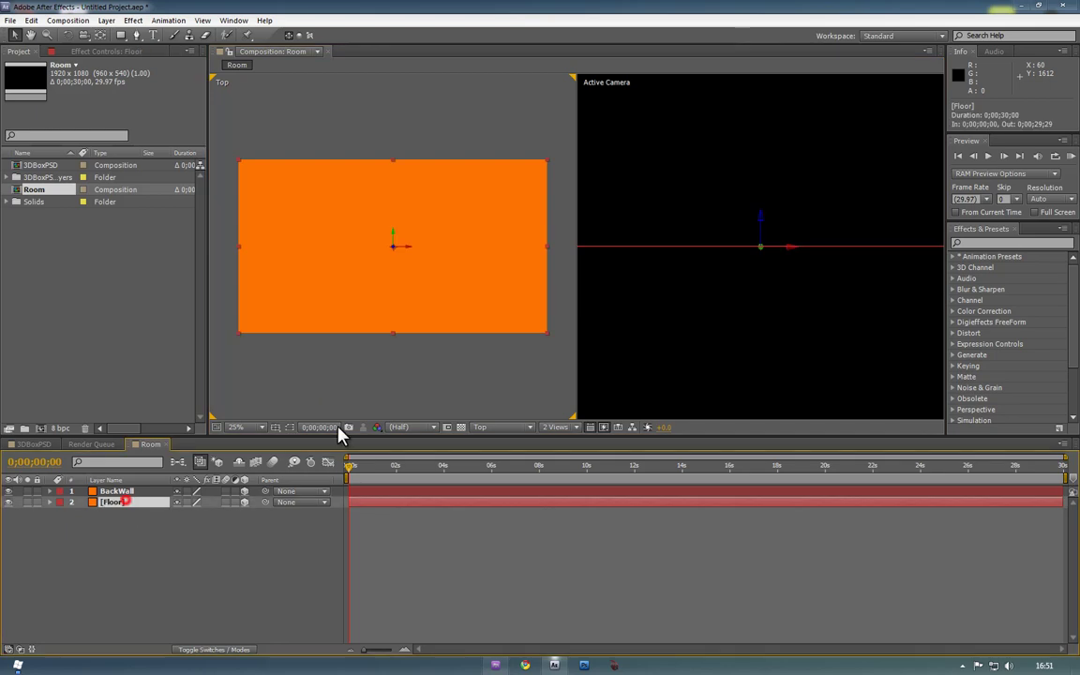
{"action": "left_click_drag", "start_coordinate": [765, 240], "coordinate": [714, 310]}
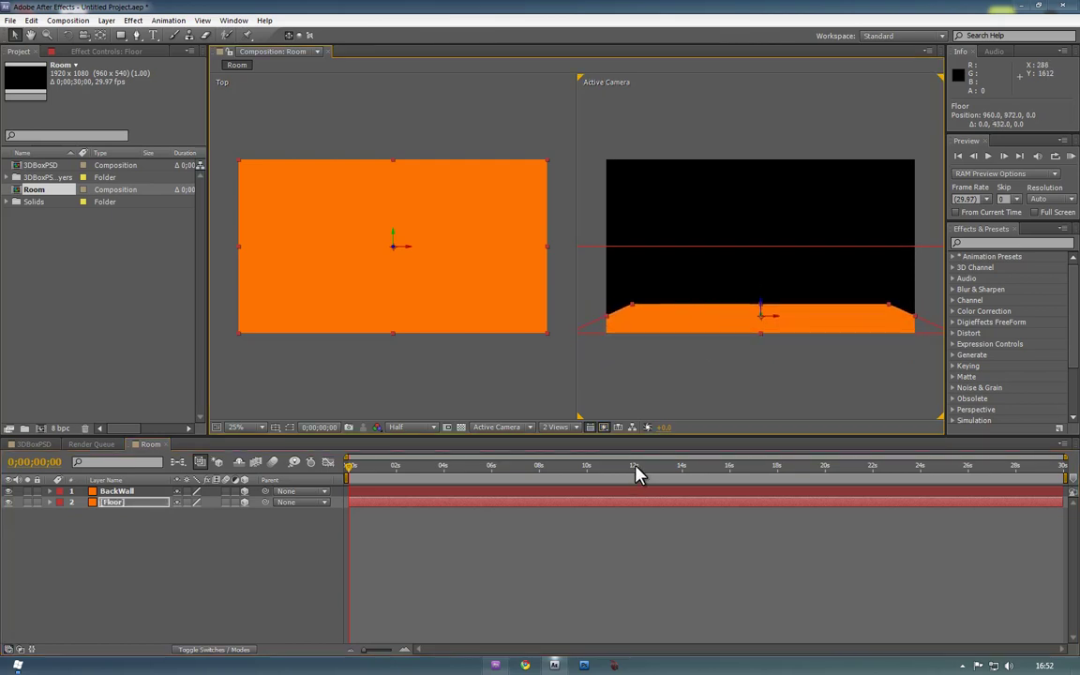
- Hide Floor and stand BackWall upright facing the camera at Orientation 180°, 0°, 0°
{"action": "left_click", "coordinate": [108, 492]}
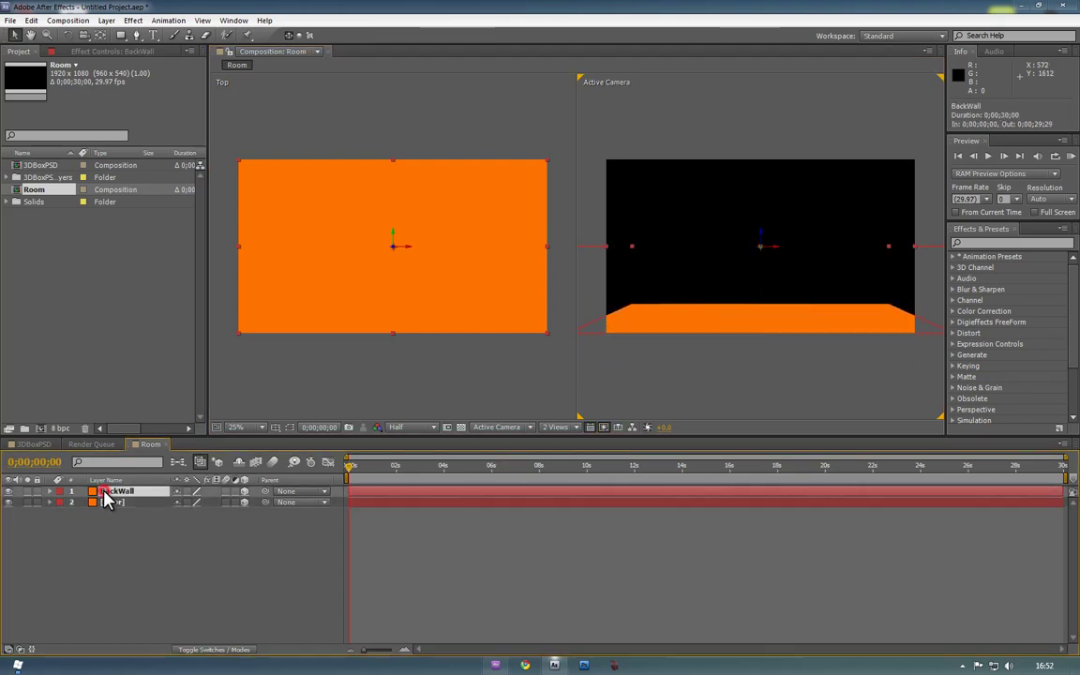
{"action": "left_click", "coordinate": [9, 502]}
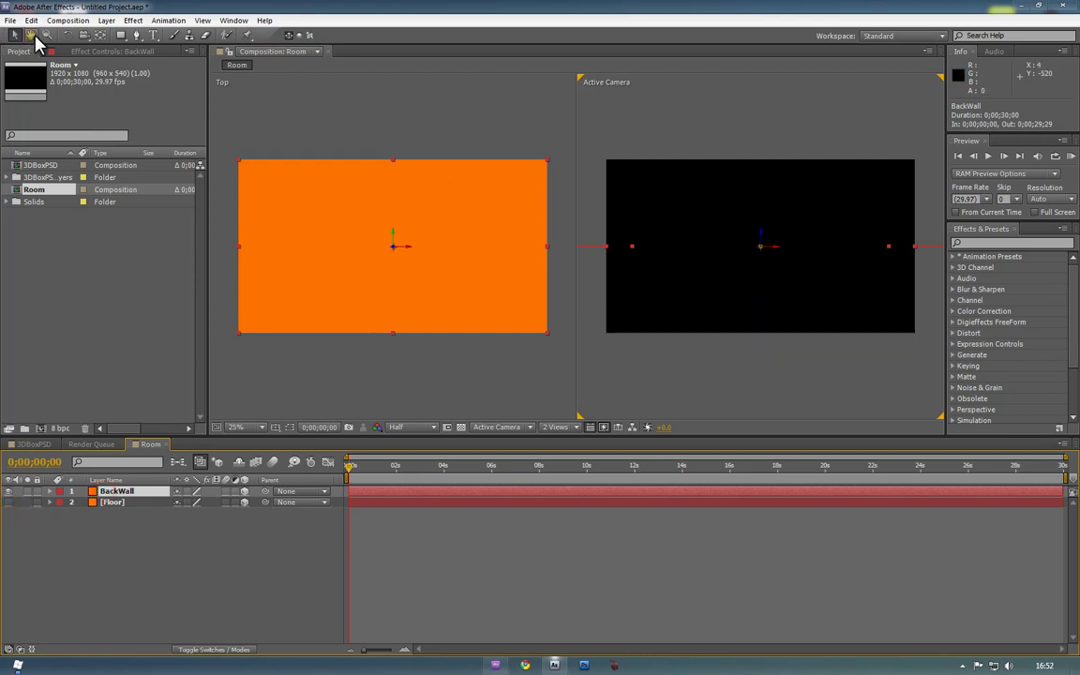
{"action": "left_click", "coordinate": [67, 36]}
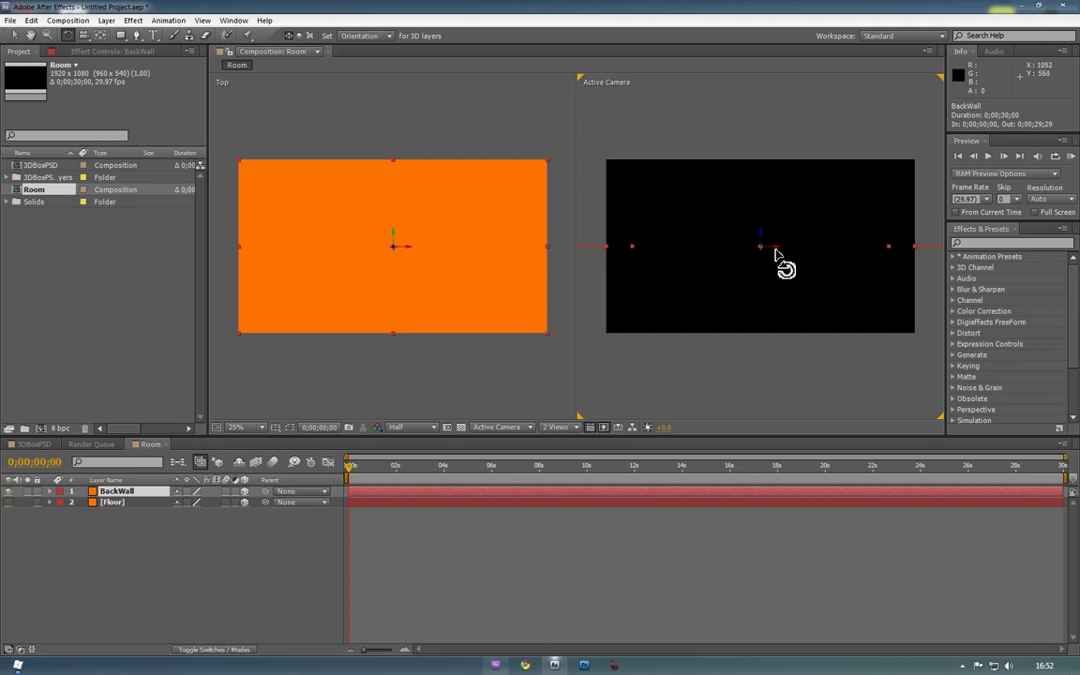
{"action": "left_click_drag", "start_coordinate": [777, 246], "coordinate": [776, 228]}
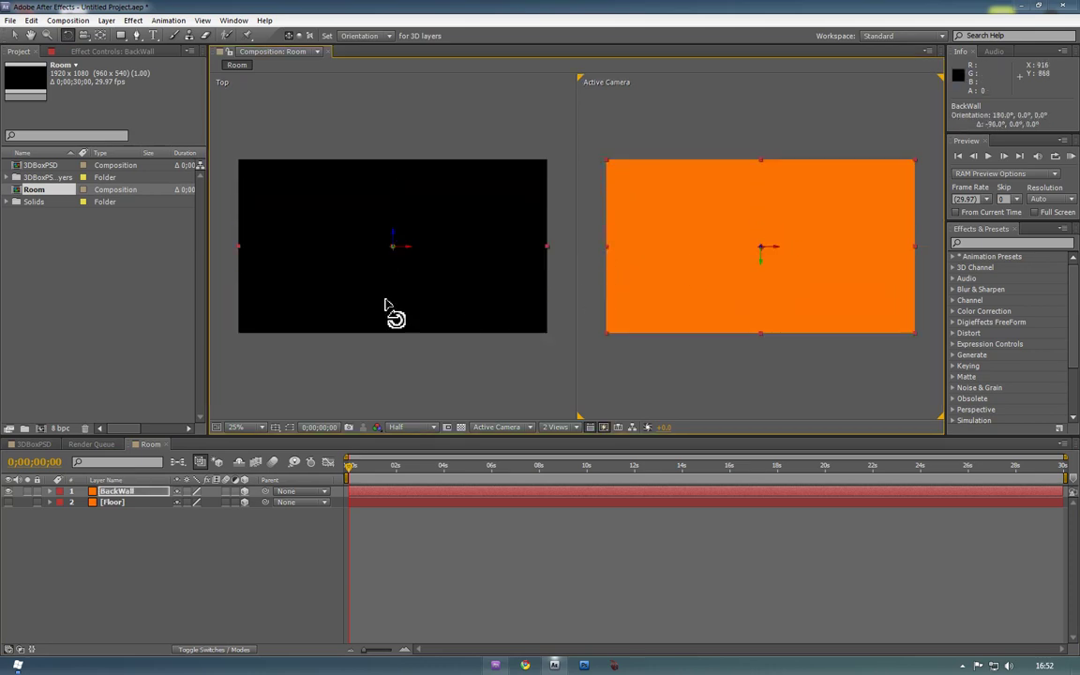
{"action": "left_click", "coordinate": [14, 35]}
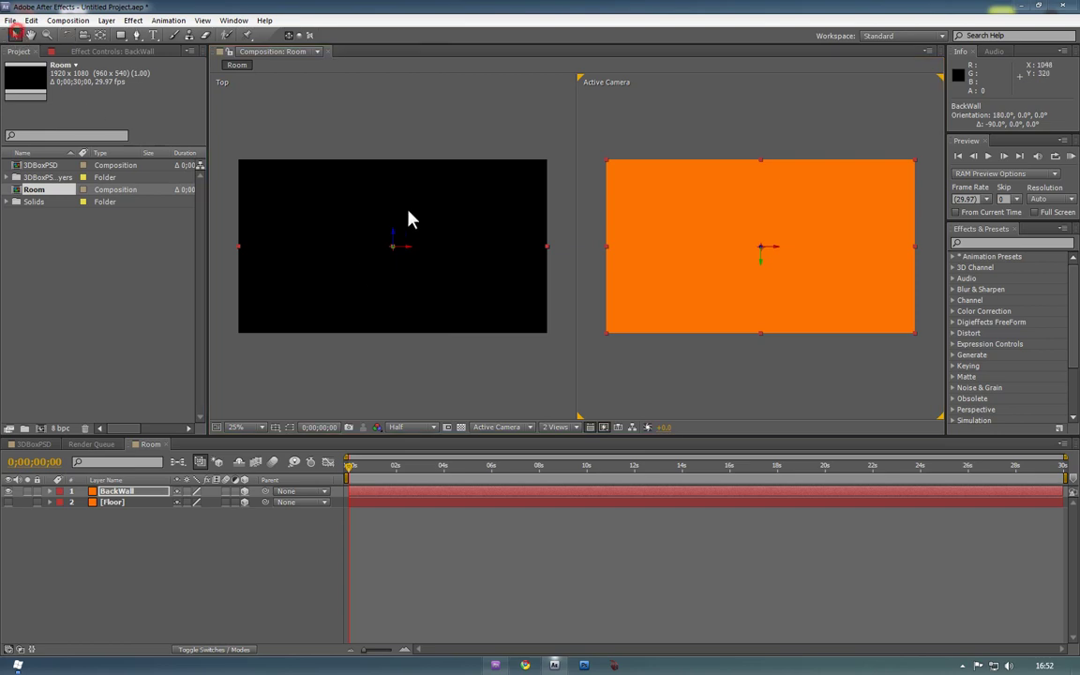